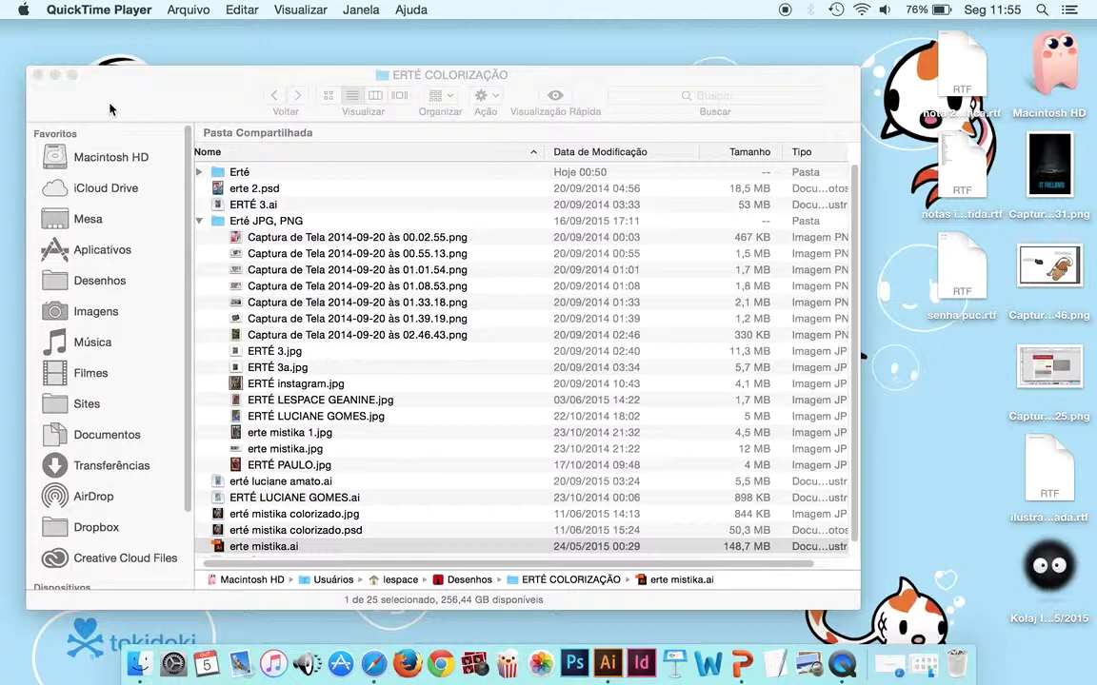
Step: Preview erte 2.psd and ERTÉ 3.ai with Quick Look, viewing ERTÉ 3.ai in full screen
left_click(250, 195)
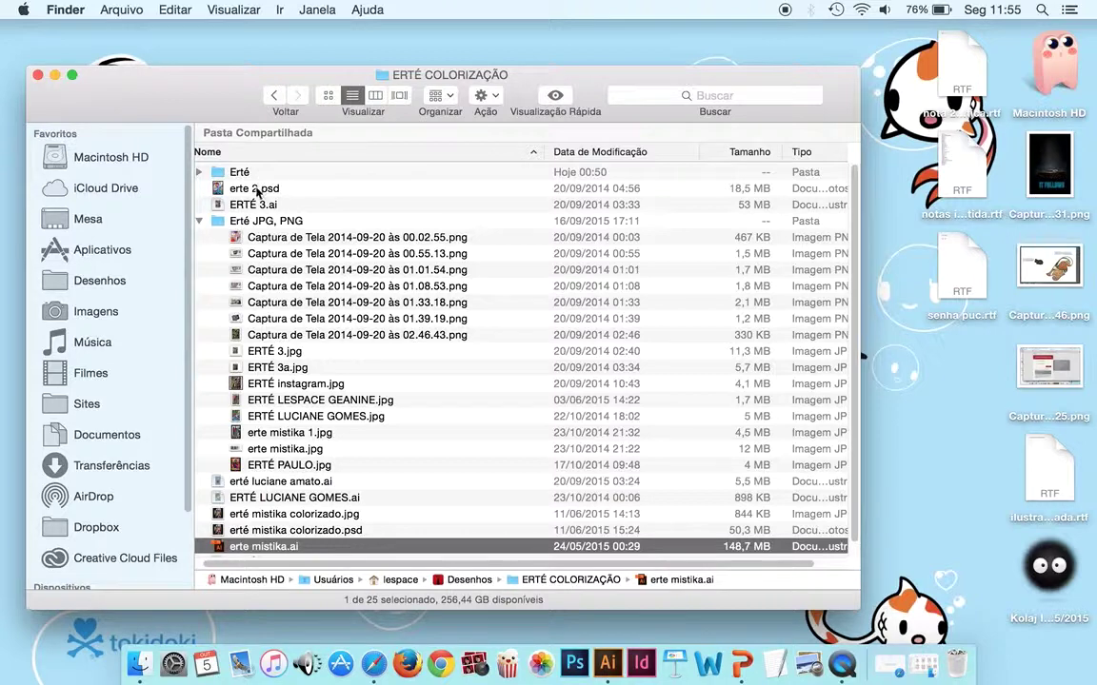
left_click(256, 190)
left_click(554, 96)
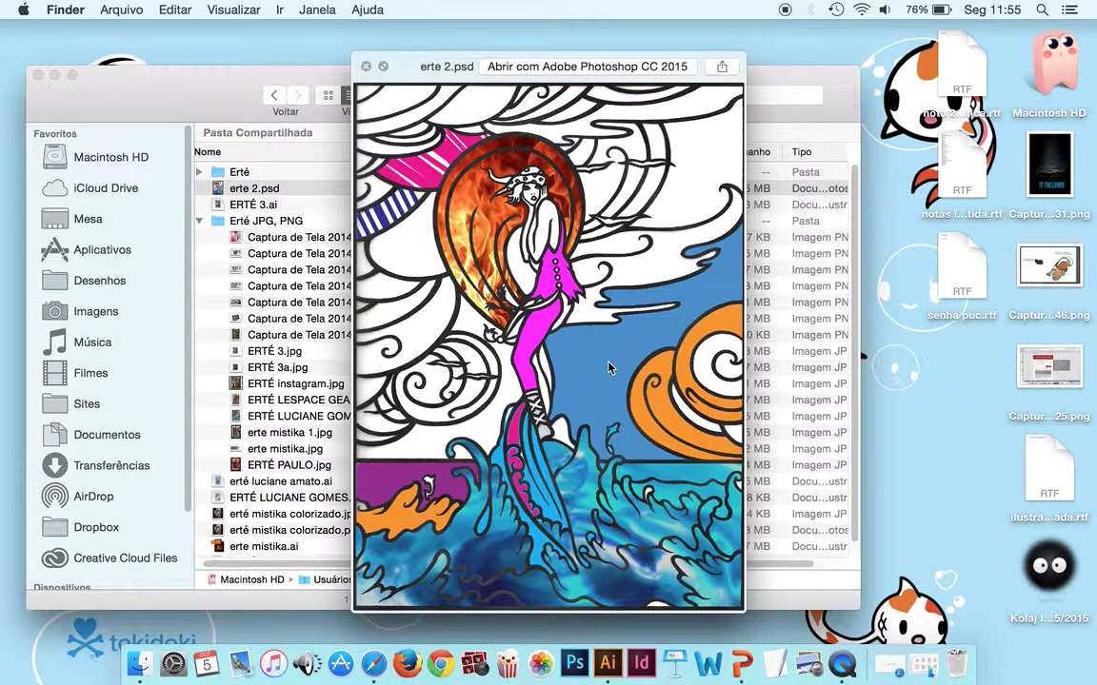
key("Down")
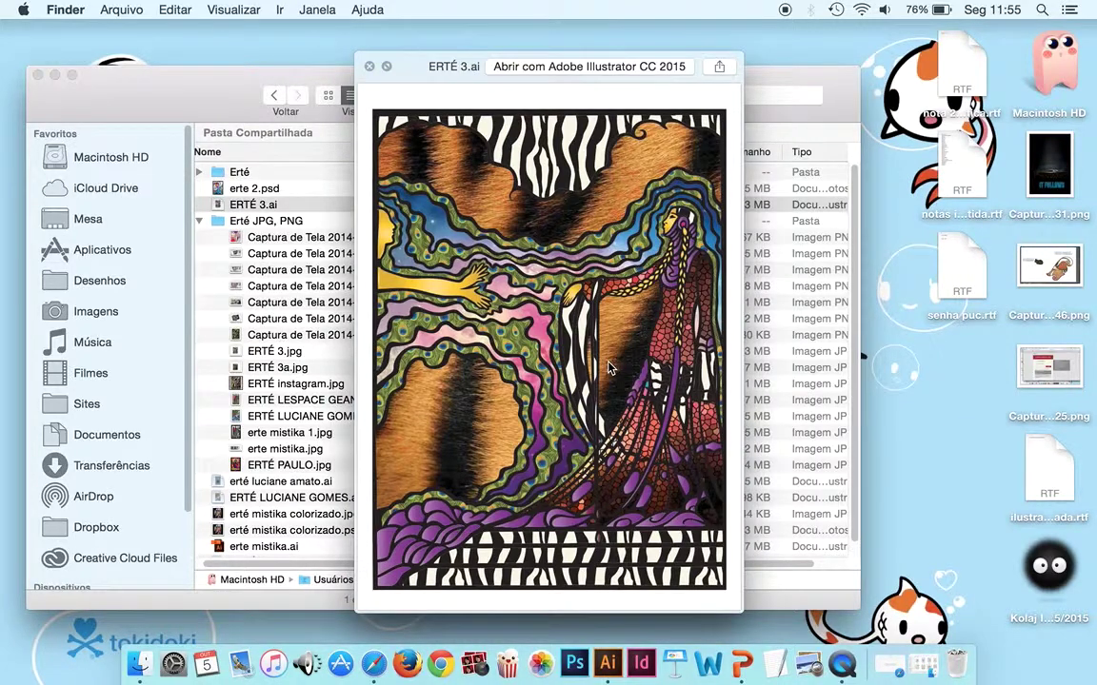
left_click(386, 66)
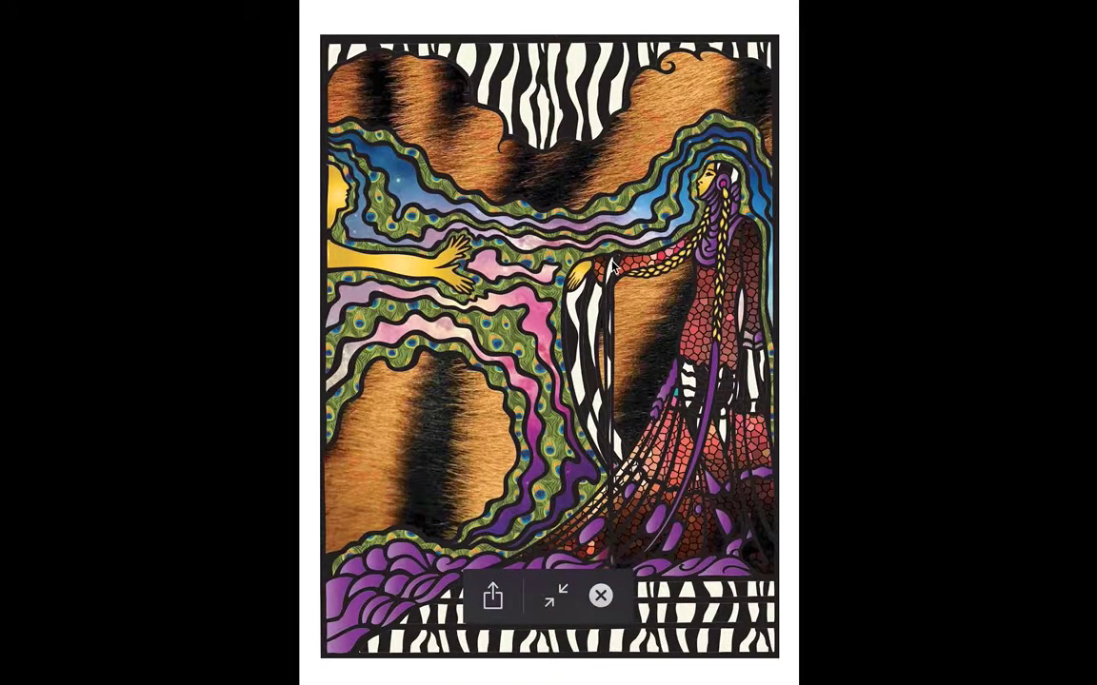
key("ctrl+super+f")
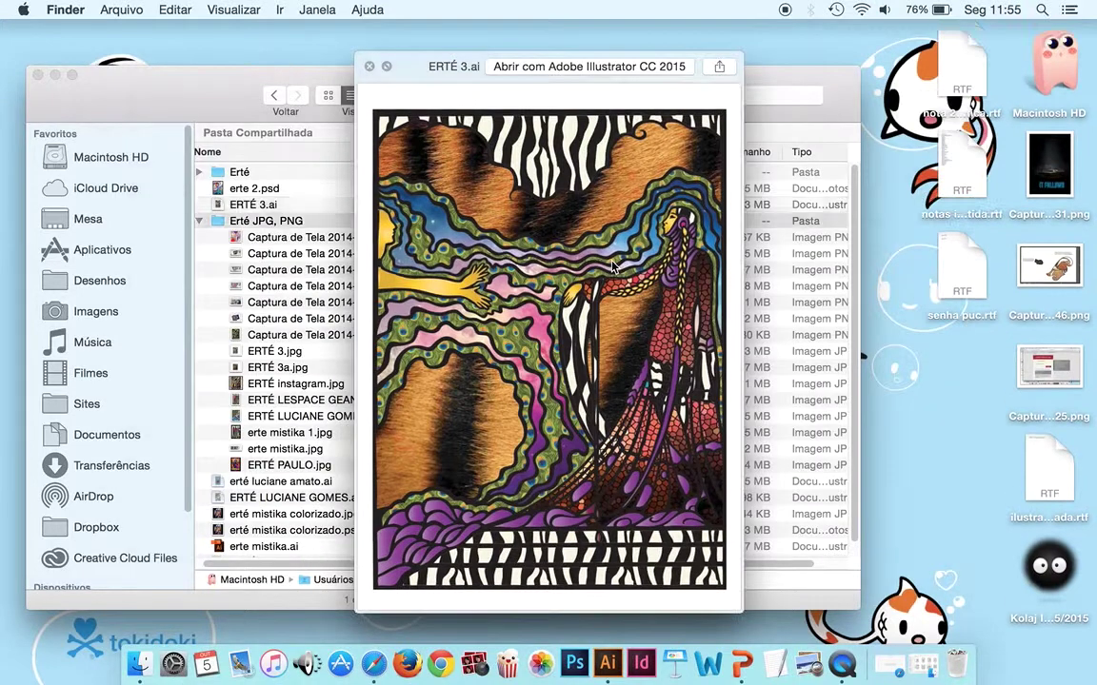
Step: Look through the previews of the 2014-09-20 screen captures in the Erté JPG, PNG folder
key("Up")
key("Up")
key("Up")
key("Up")
key("Up")
key("Up")
key("Up")
key("Up")
key("Down")
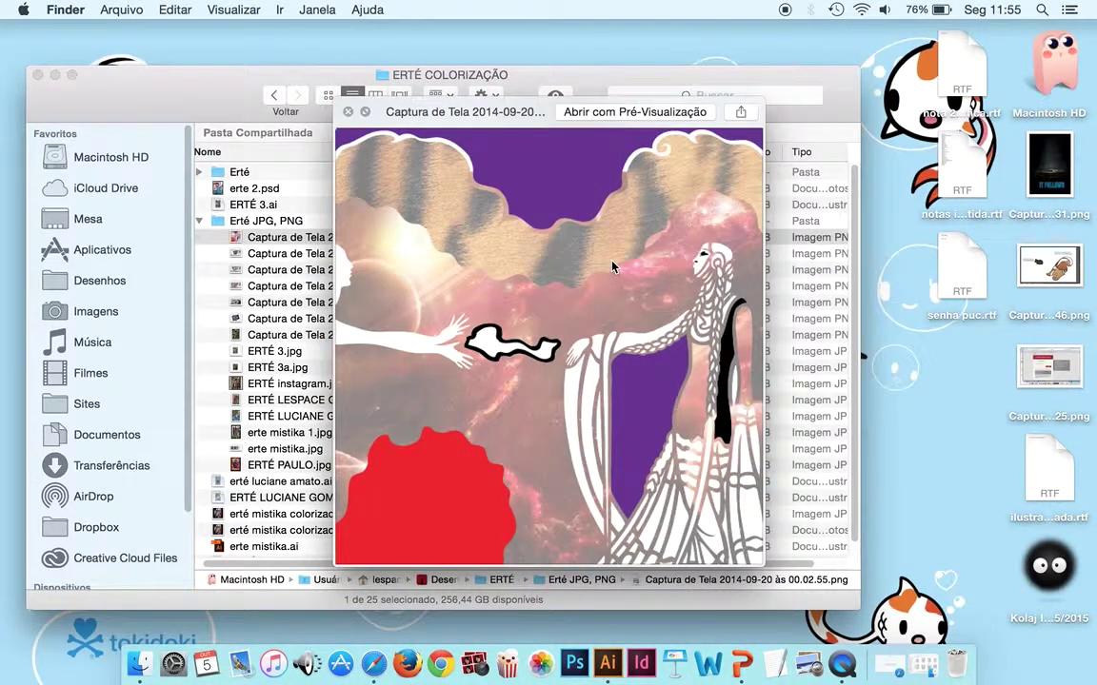
key("Down")
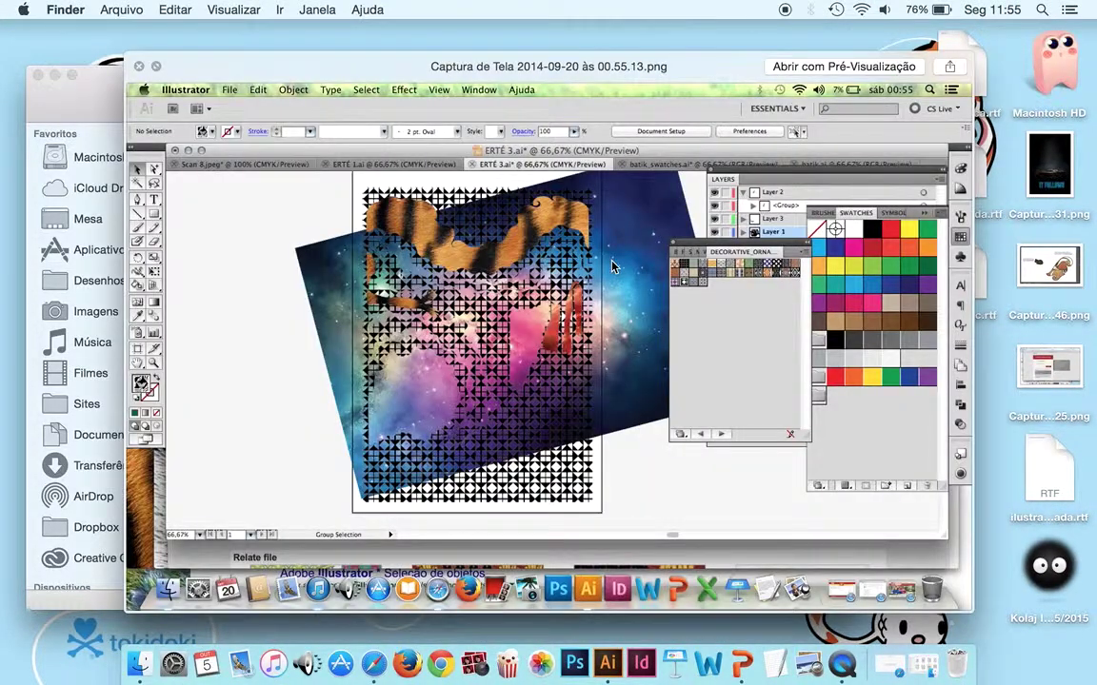
key("Down")
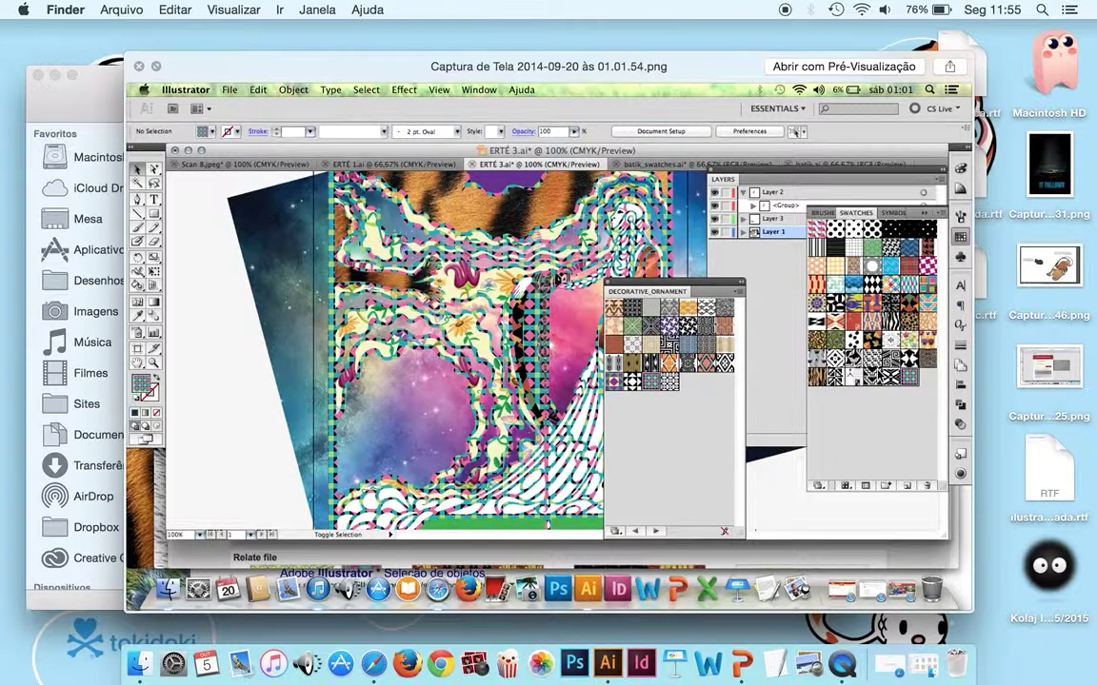
key("Down")
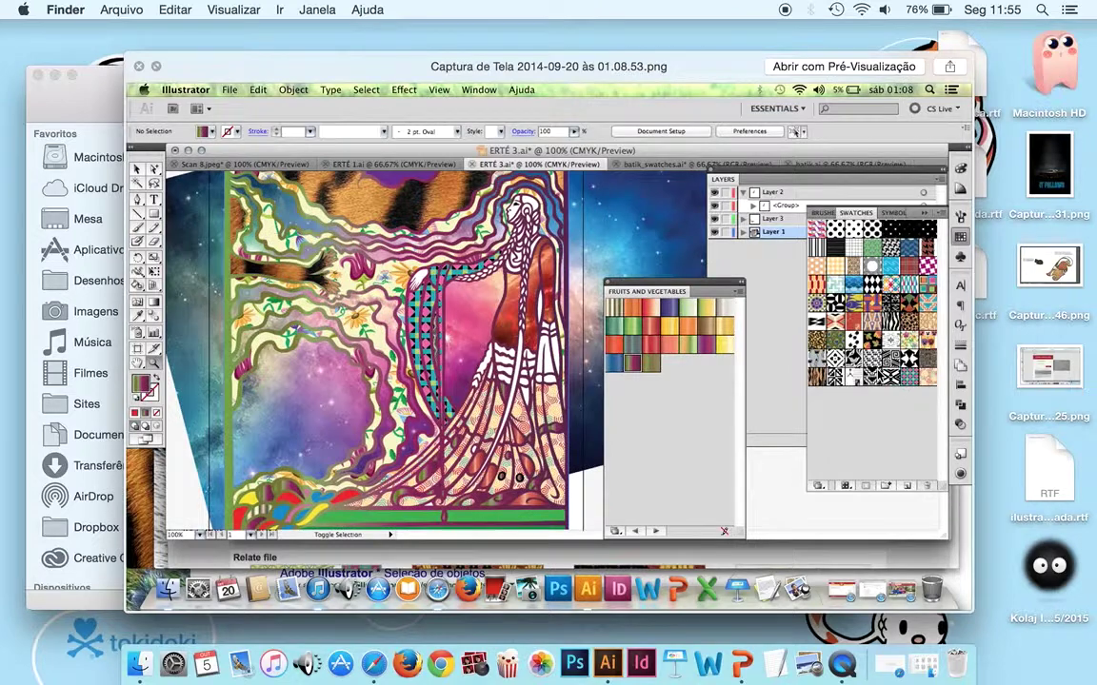
key("Down")
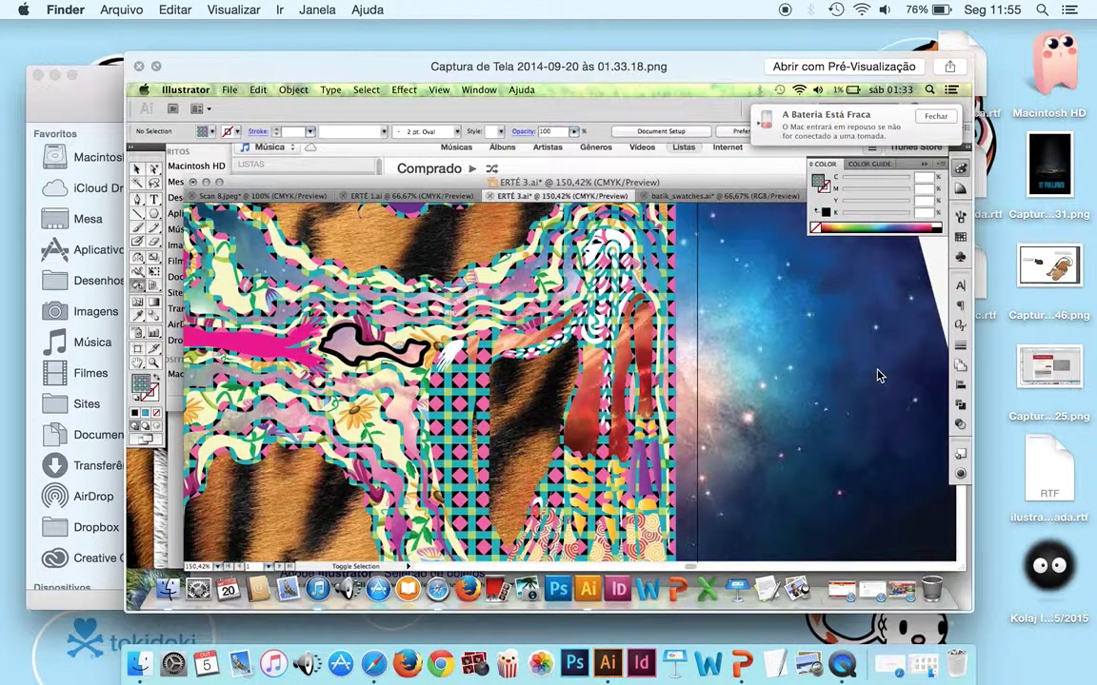
key("Down")
key("Down")
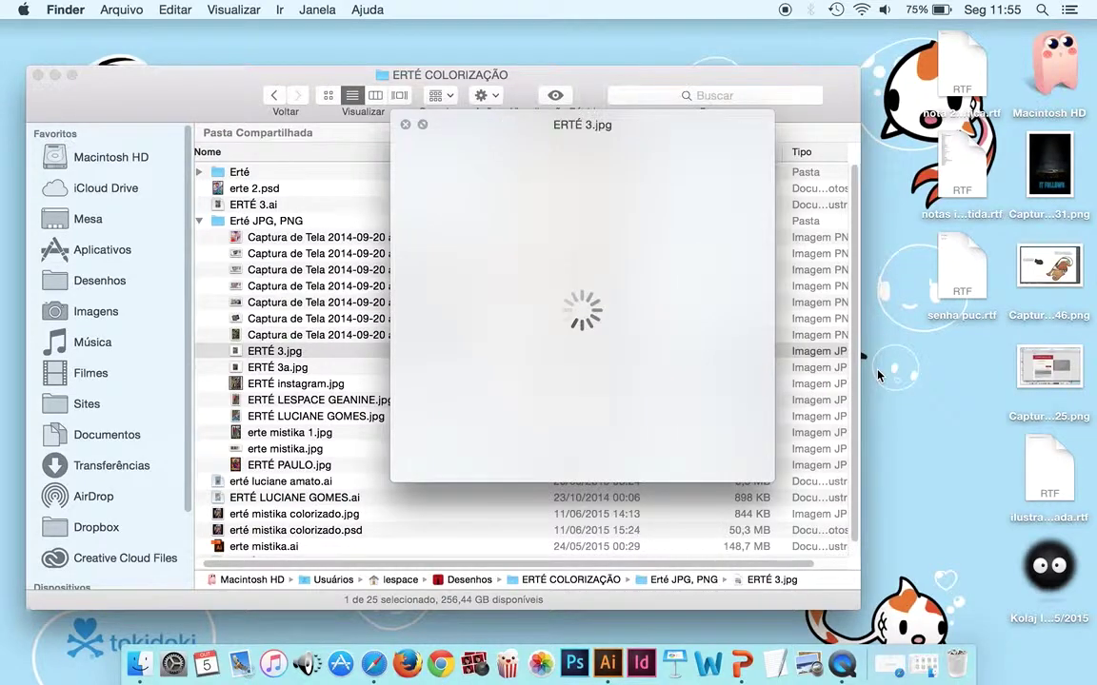
Step: Preview the coloured JPG artworks from ERTÉ 3a.jpg through erte mistika 1.jpg
key("Down")
key("Down")
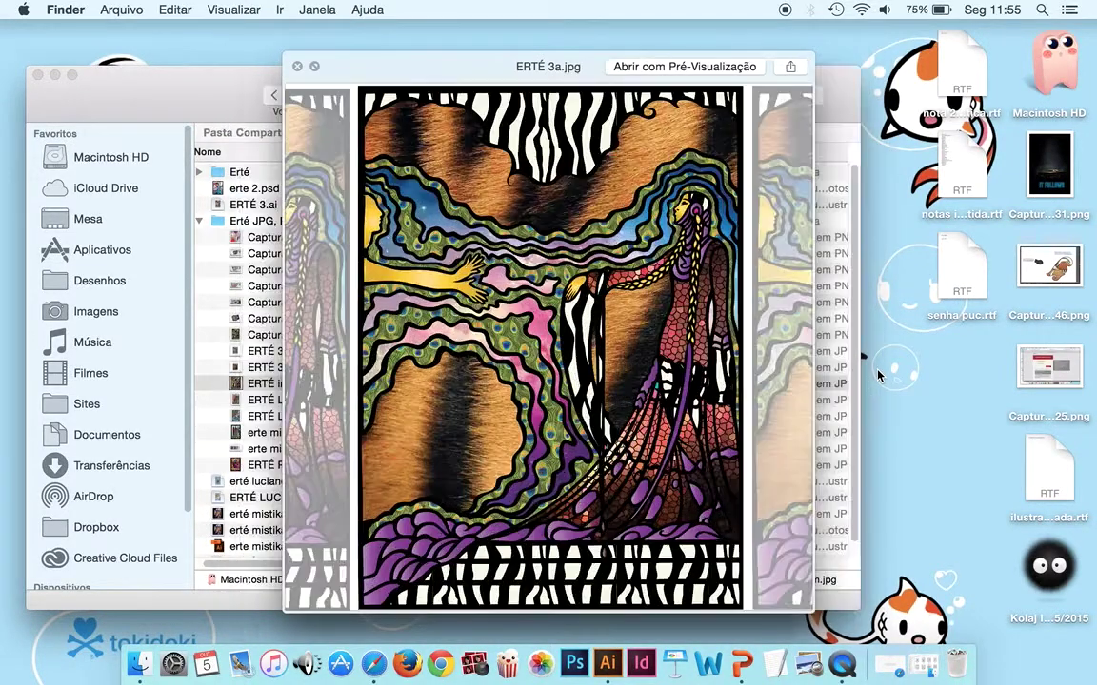
left_click(246, 400)
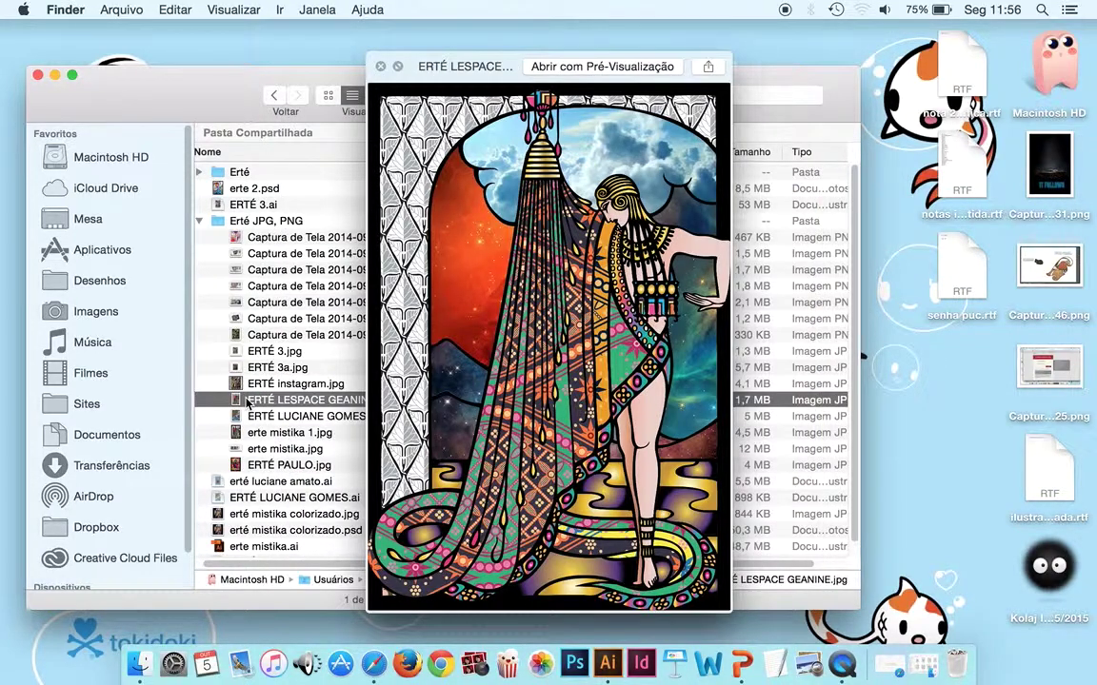
left_click(283, 419)
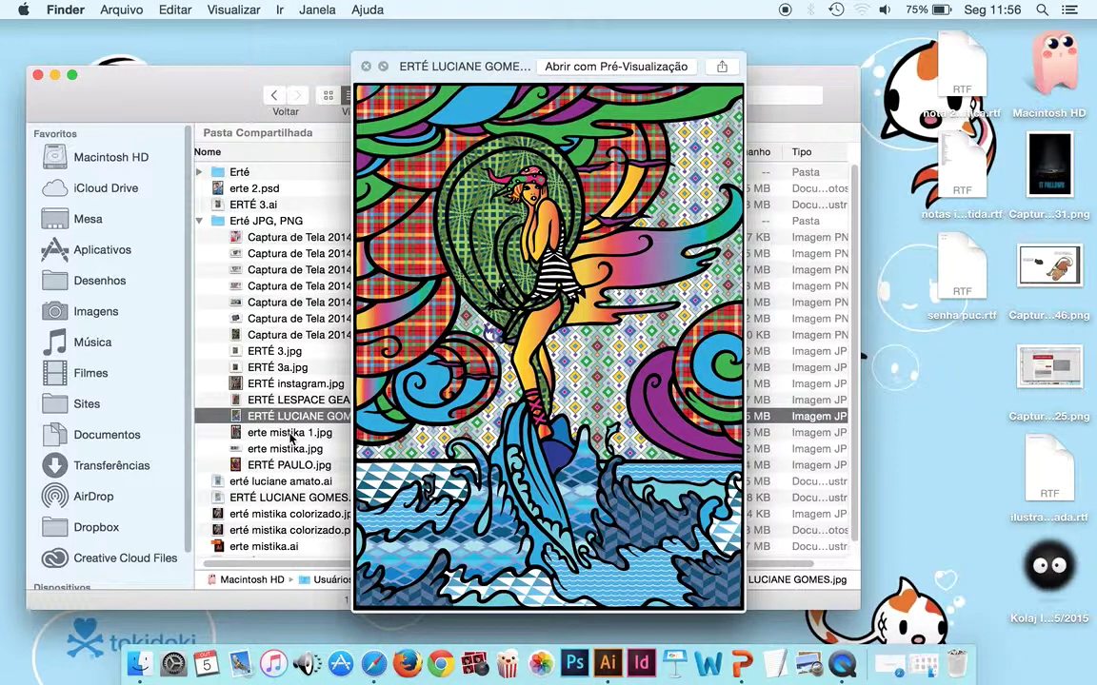
left_click(290, 433)
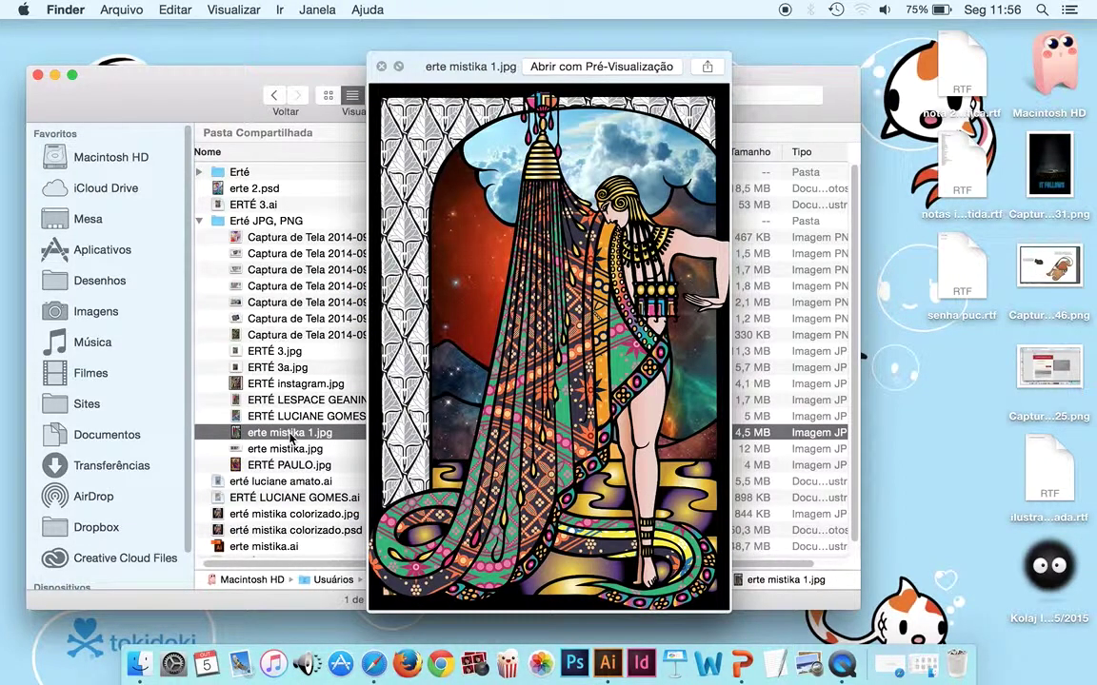
Step: Preview erte mistika.jpg in full screen to compare its three colour versions, and return to the windowed preview
key("Down")
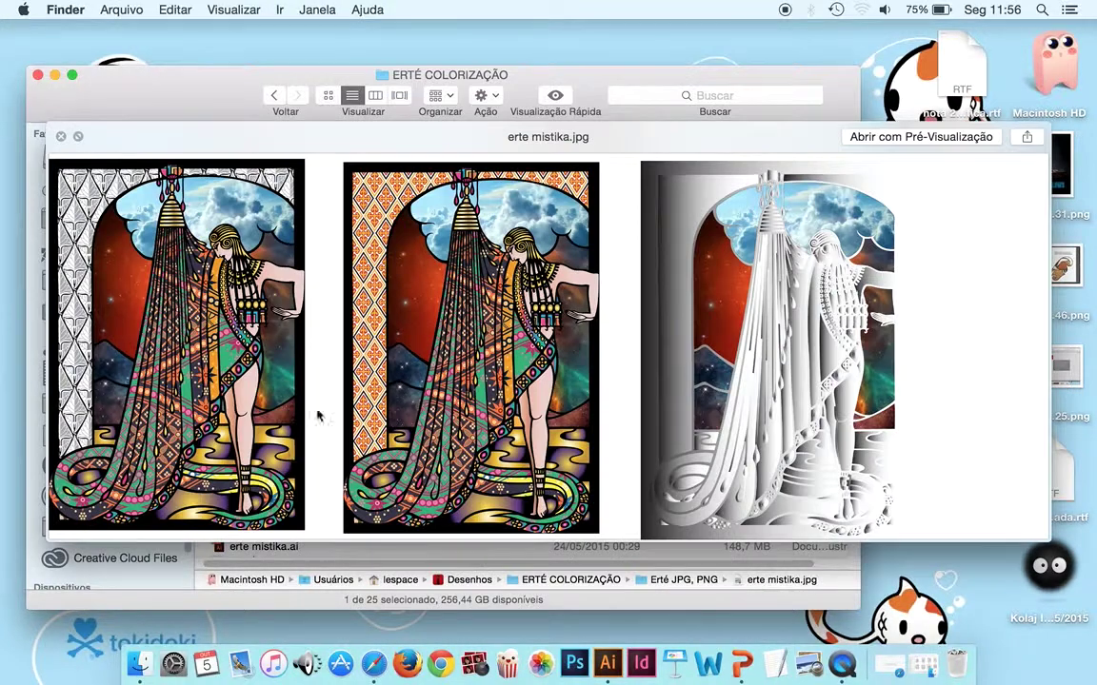
left_click(78, 138)
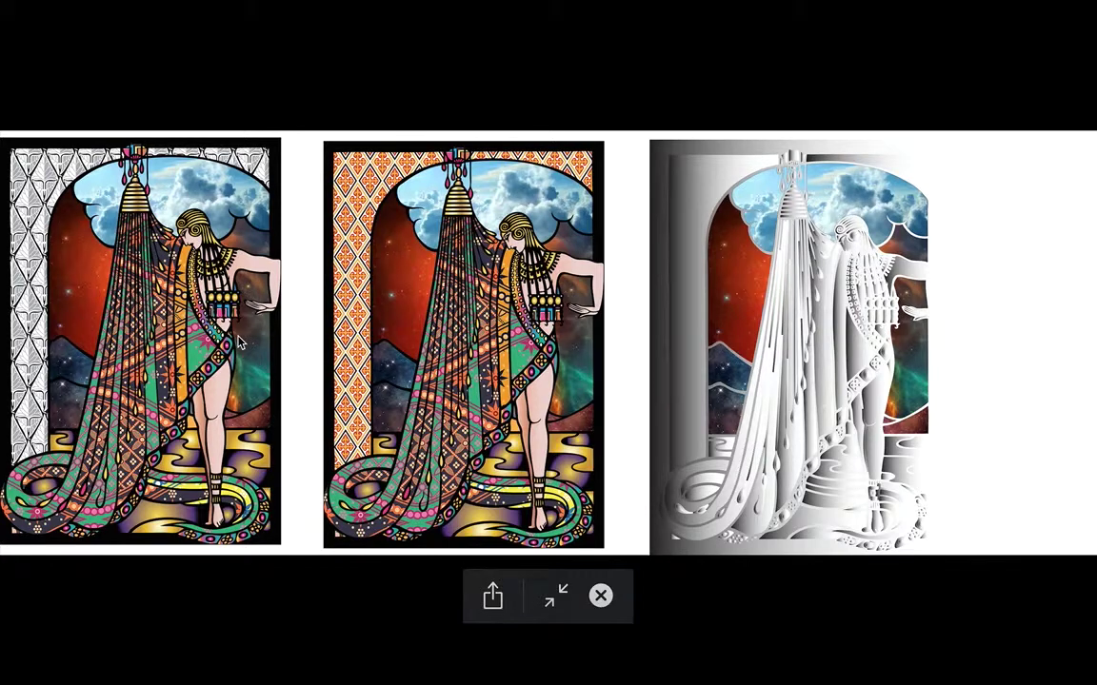
left_click(556, 595)
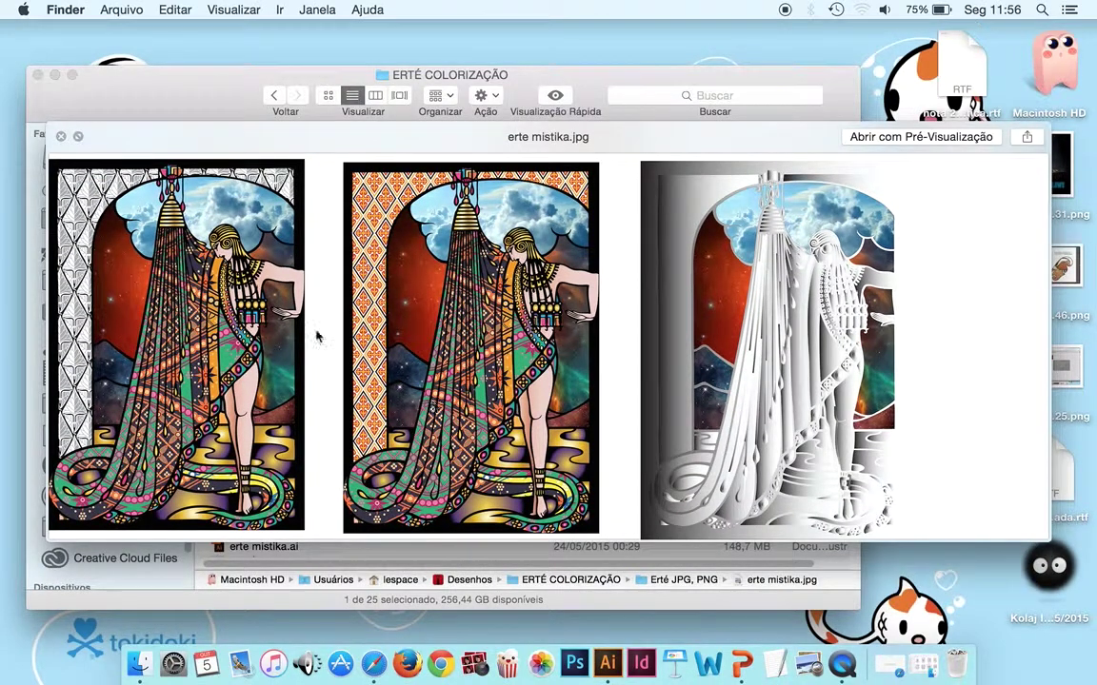
Step: Preview the last JPG in the Erté JPG, PNG folder and the two Illustrator files listed directly after it
key("Down")
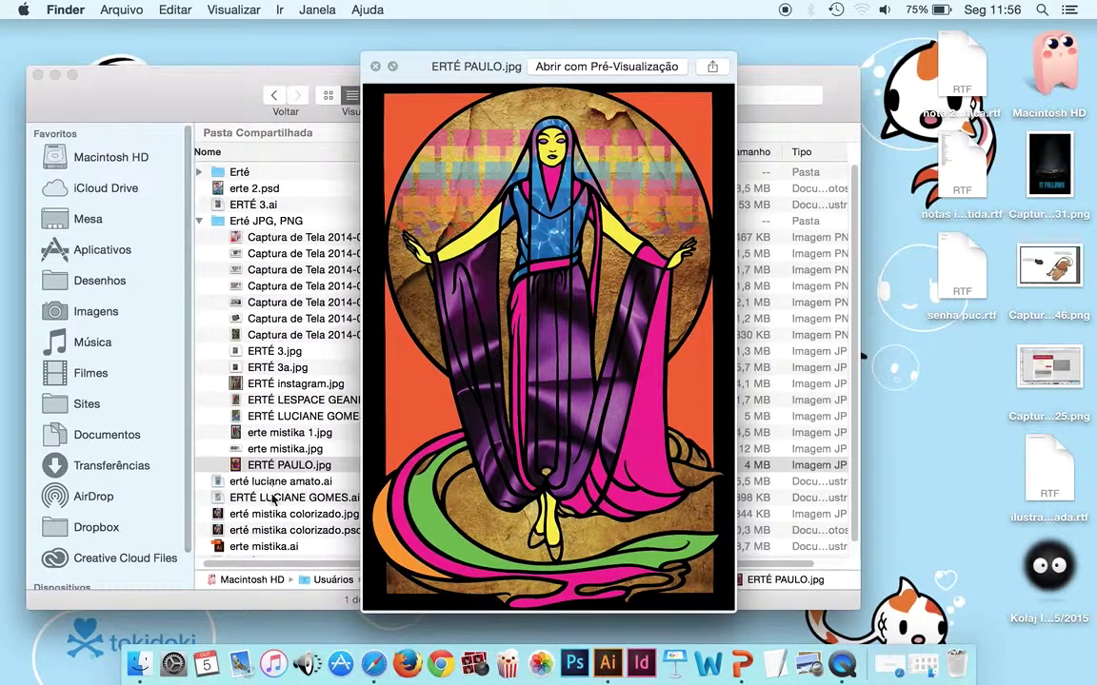
left_click(276, 466)
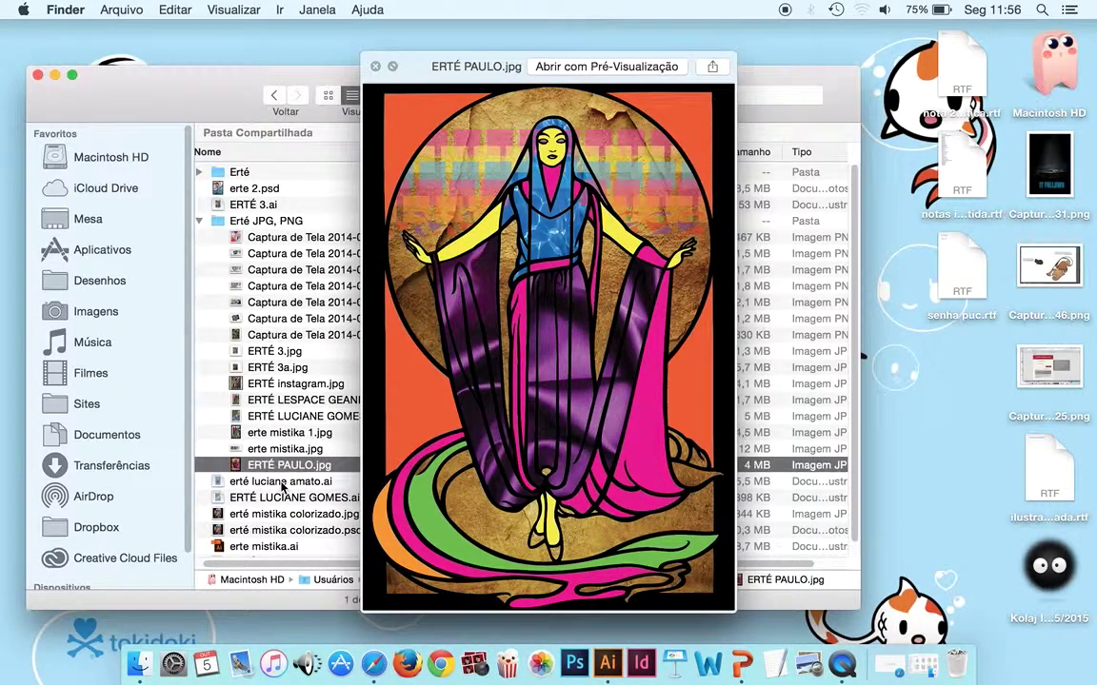
left_click(285, 484)
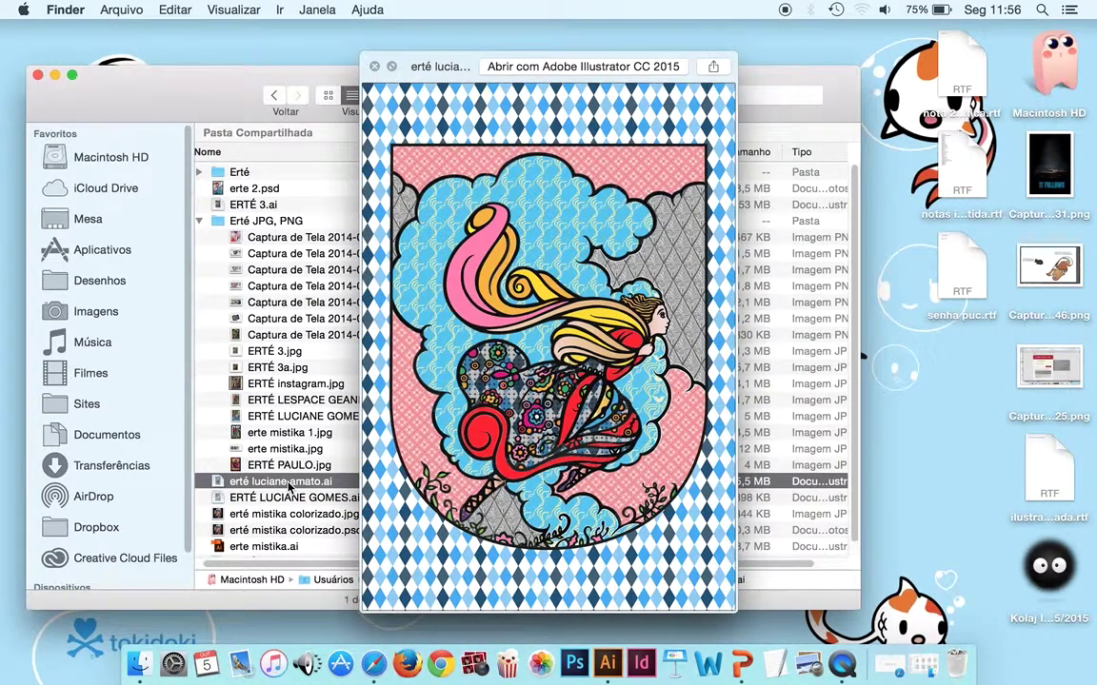
left_click(289, 497)
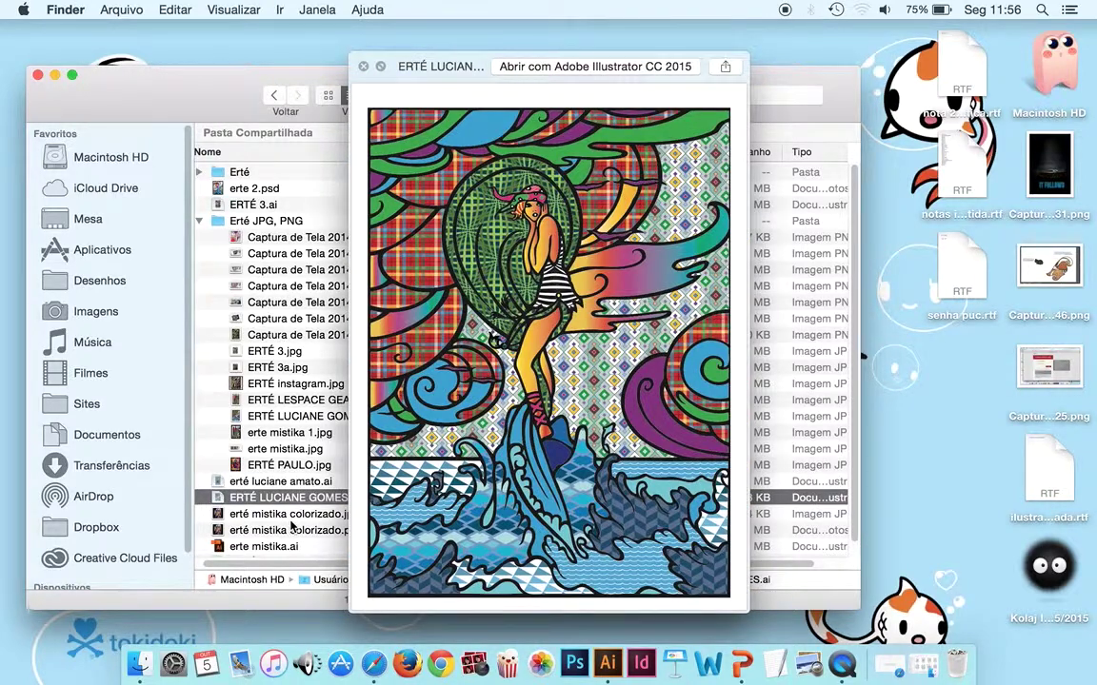
Step: Examine the colour variations in erte mistika.ai in a full-screen preview and close the preview
left_click(282, 546)
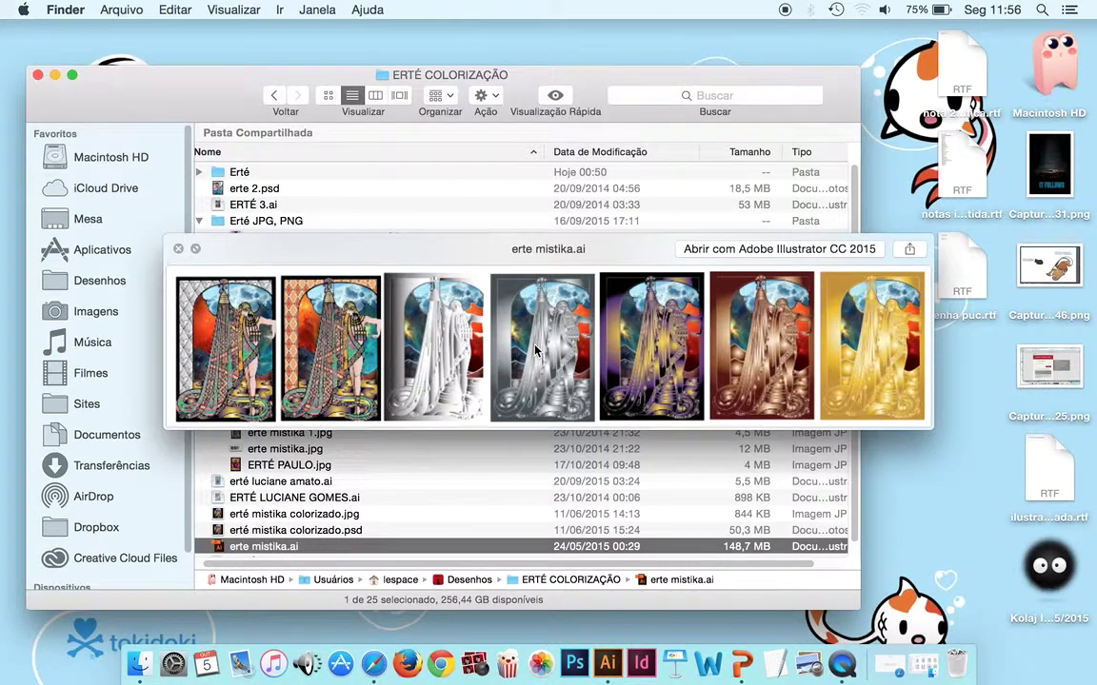
left_click(196, 248)
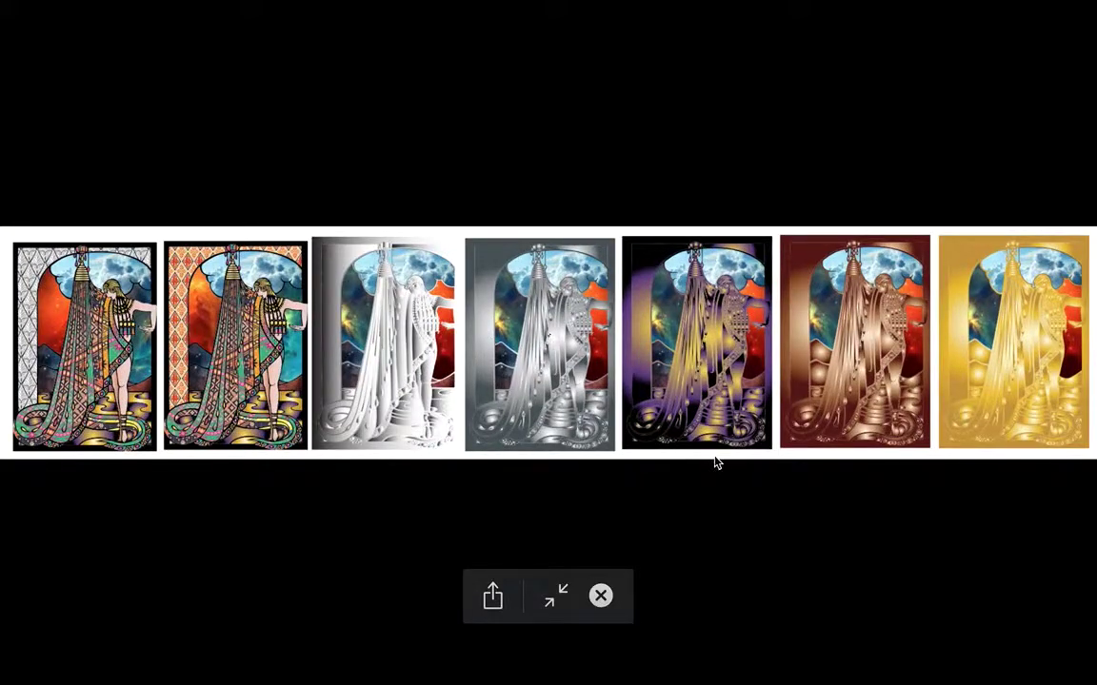
left_click(557, 597)
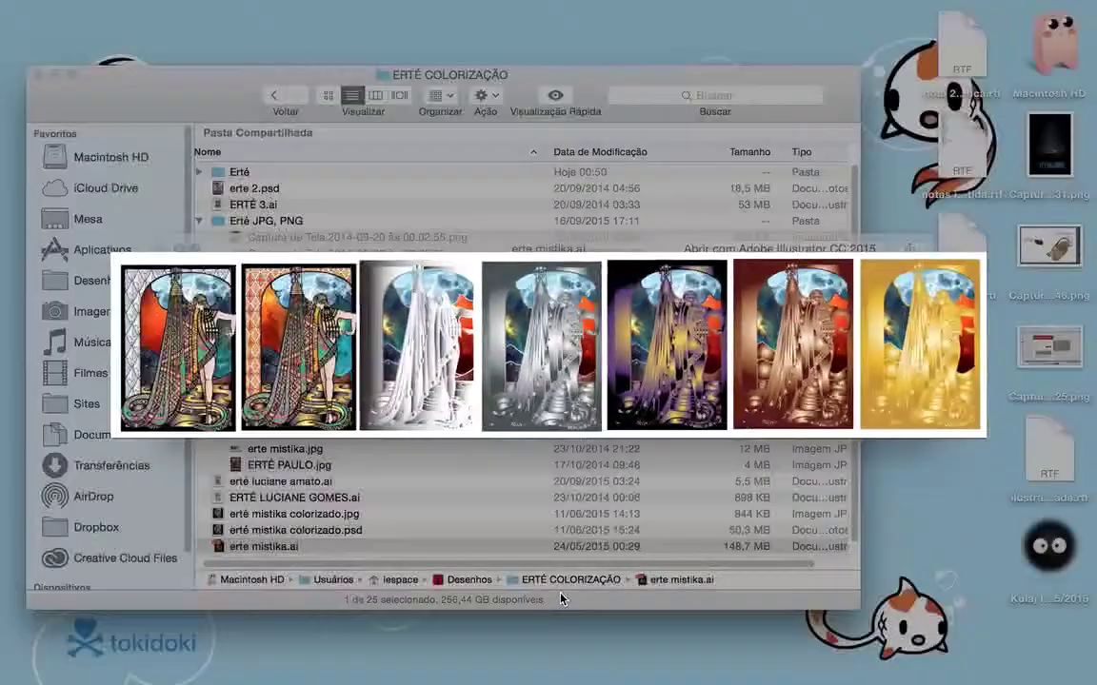
left_click(177, 250)
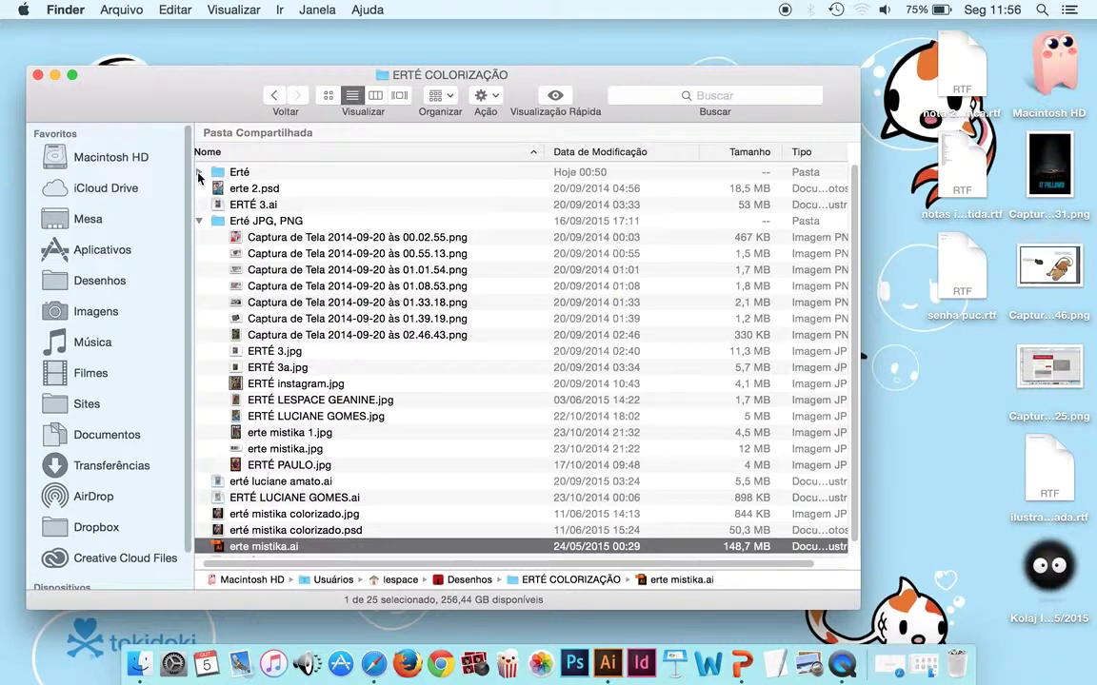
Step: Expand the Erté folder and preview its scanned line drawings from Scan 1.jpeg through Scan 9.jpeg
left_click(199, 172)
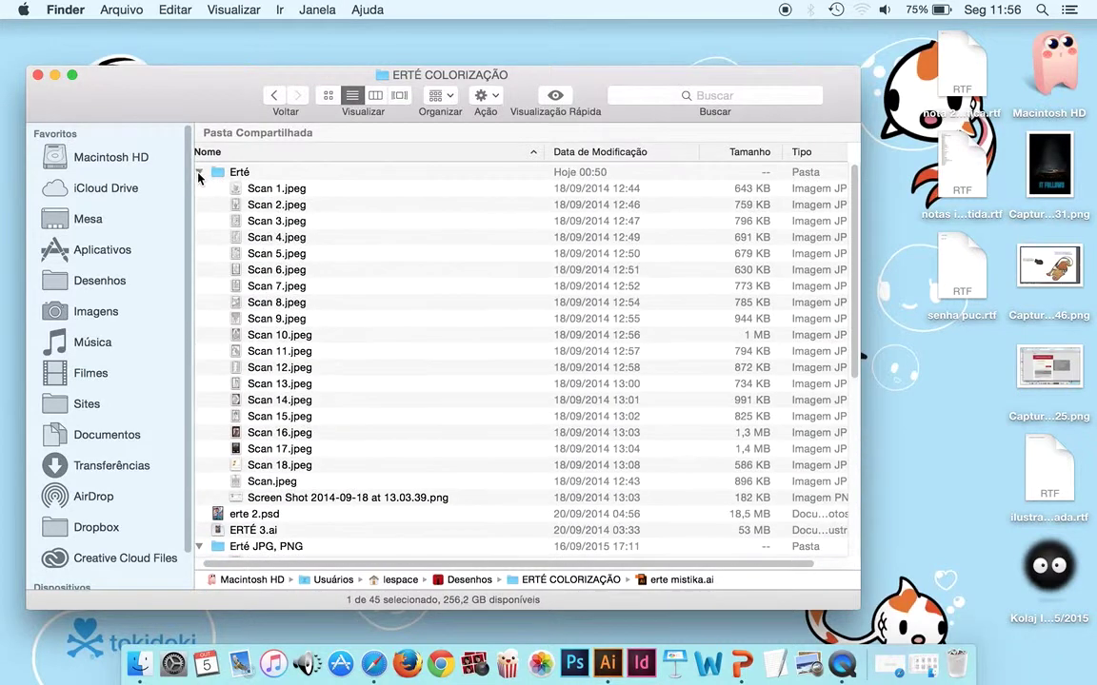
left_click(269, 193)
left_click(562, 95)
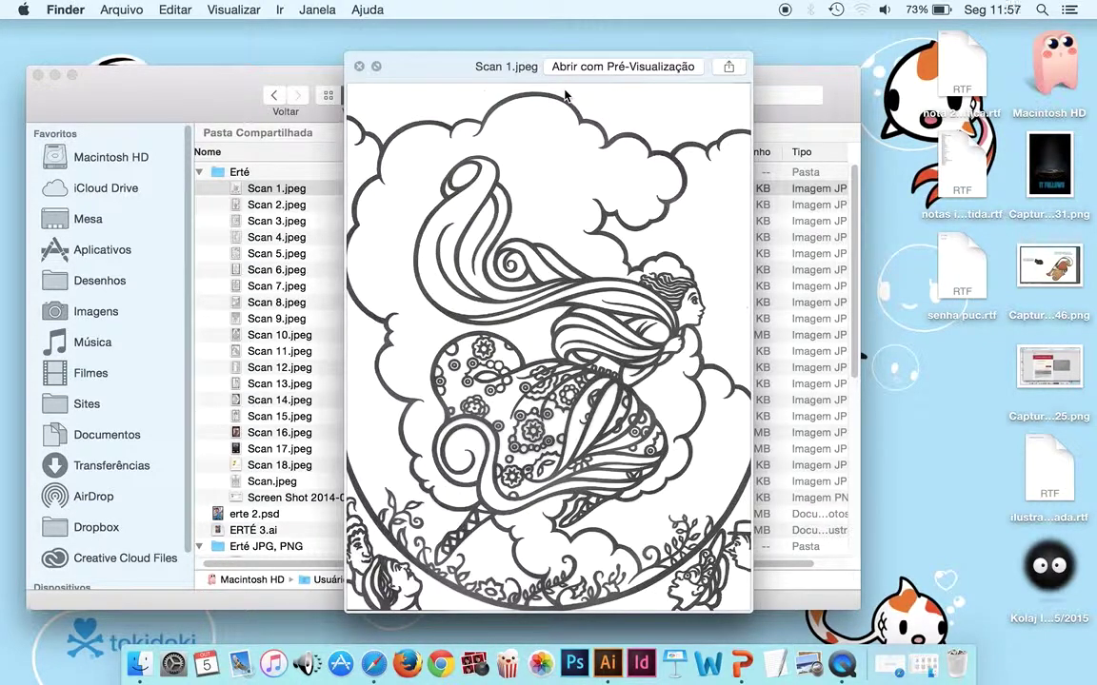
key("Down")
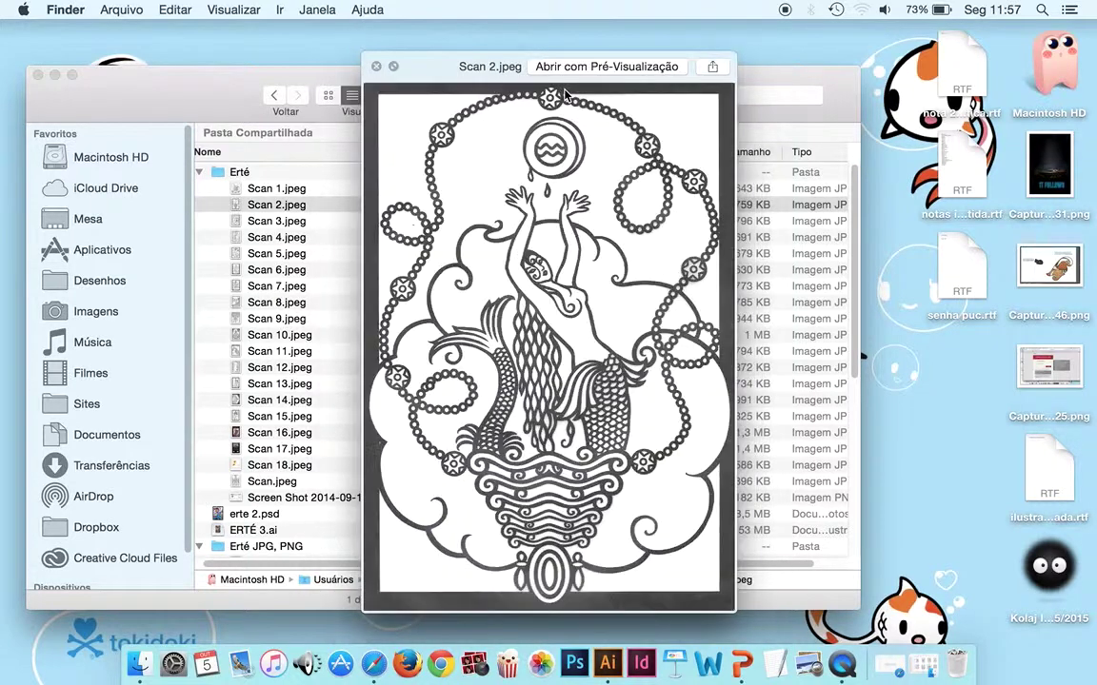
key("Down")
key("Down")
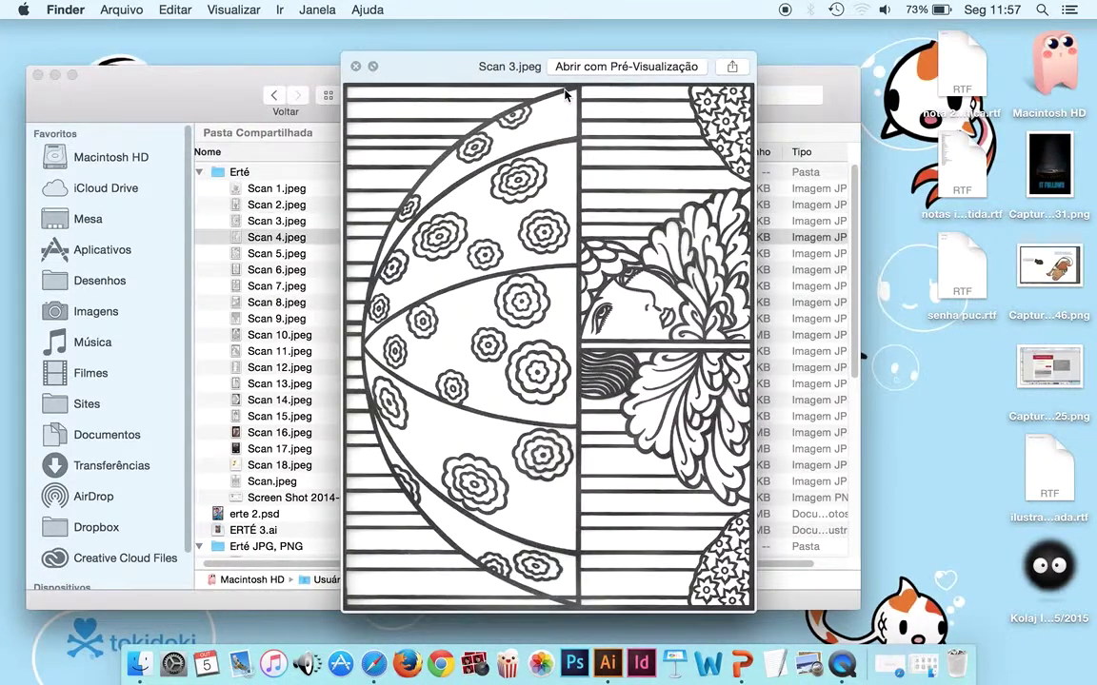
key("Down")
key("Down")
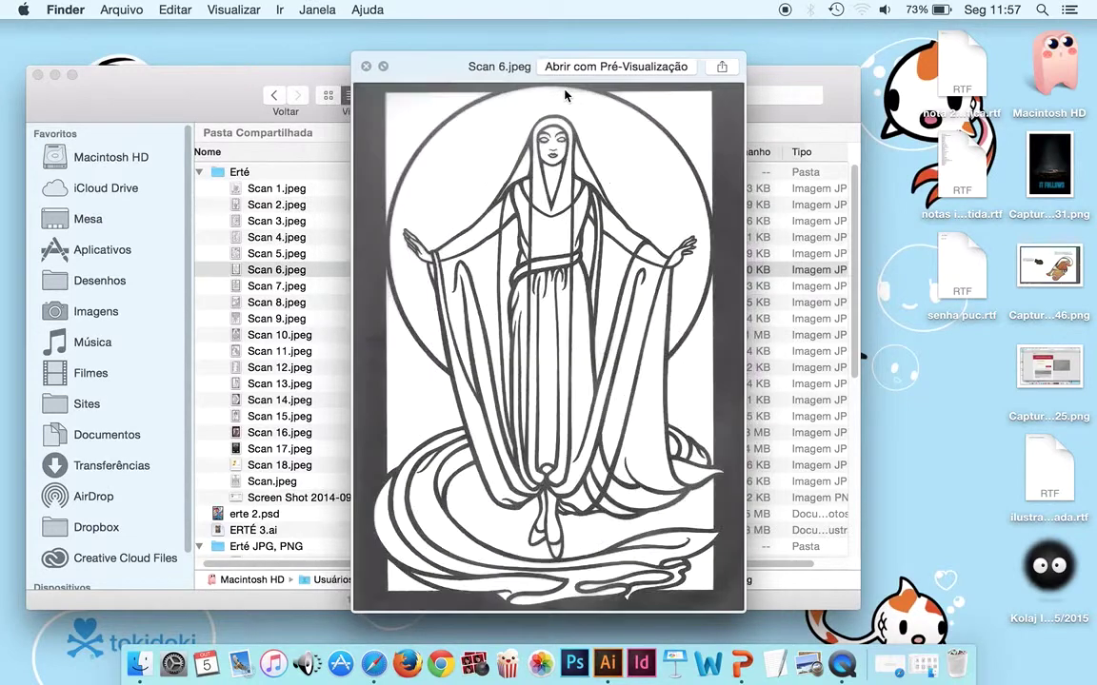
key("Down")
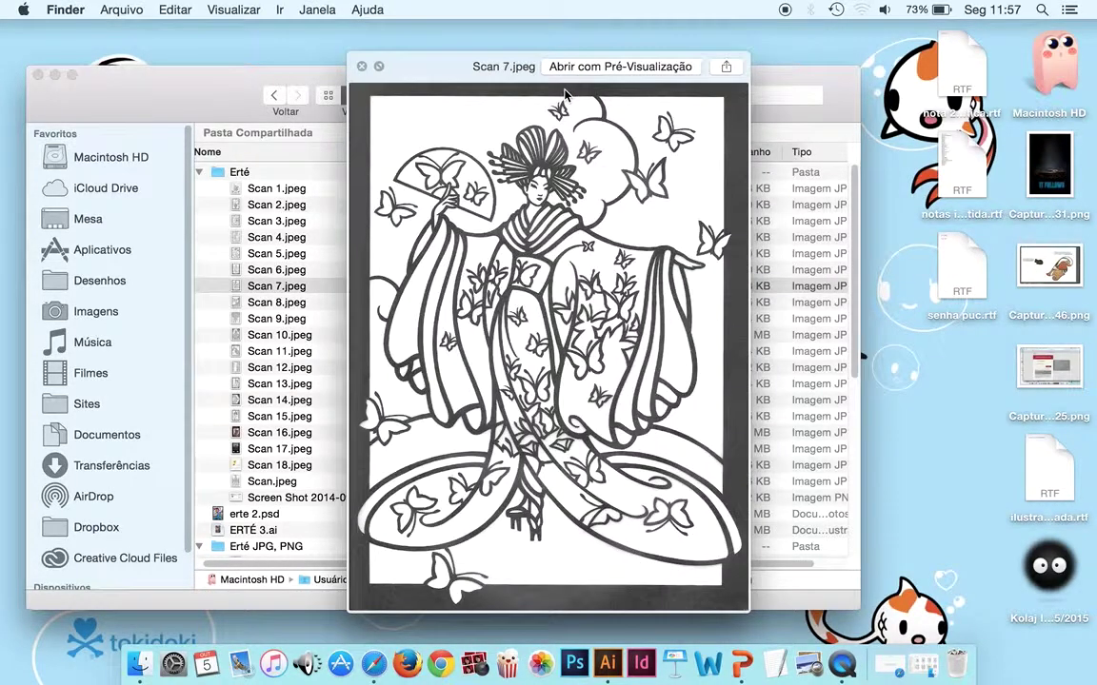
key("Down")
key("Down")
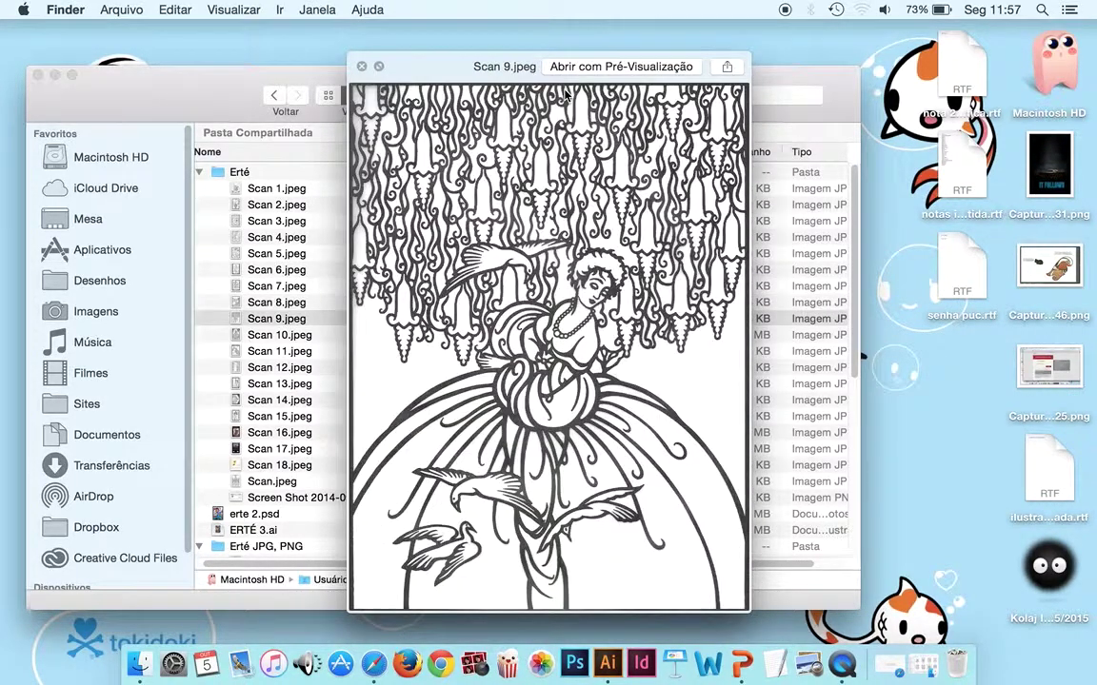
Step: Preview the remaining scans from Scan 10.jpeg through Scan.jpeg, including the coloring book cover, and close the preview
key("Down")
key("Down")
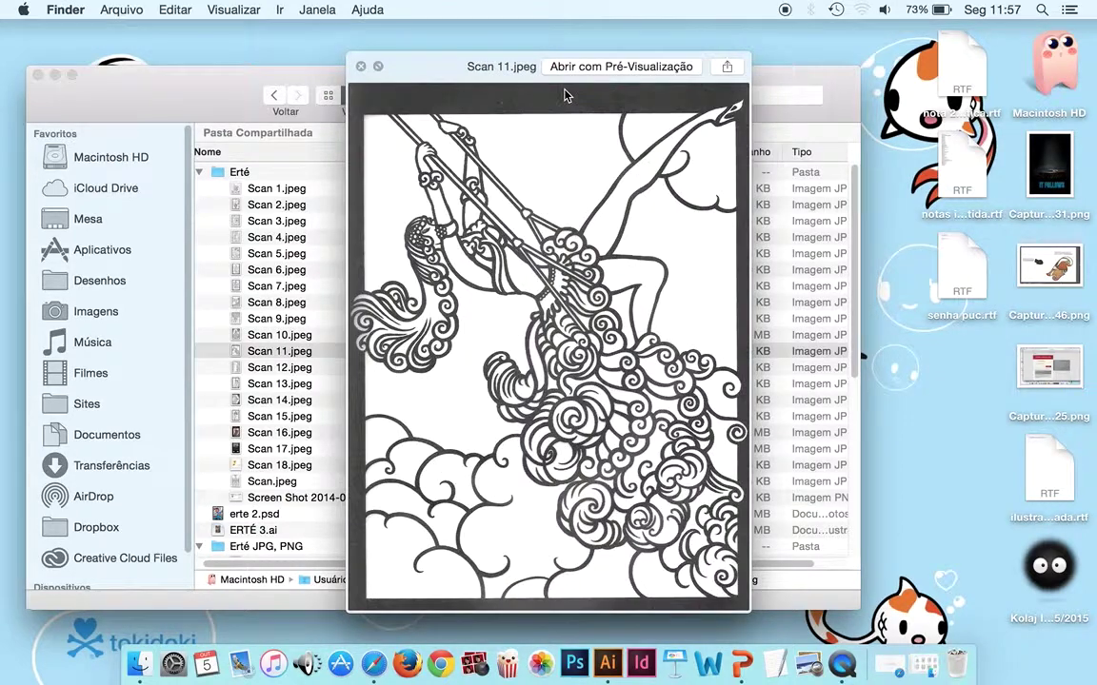
key("Down")
key("Down")
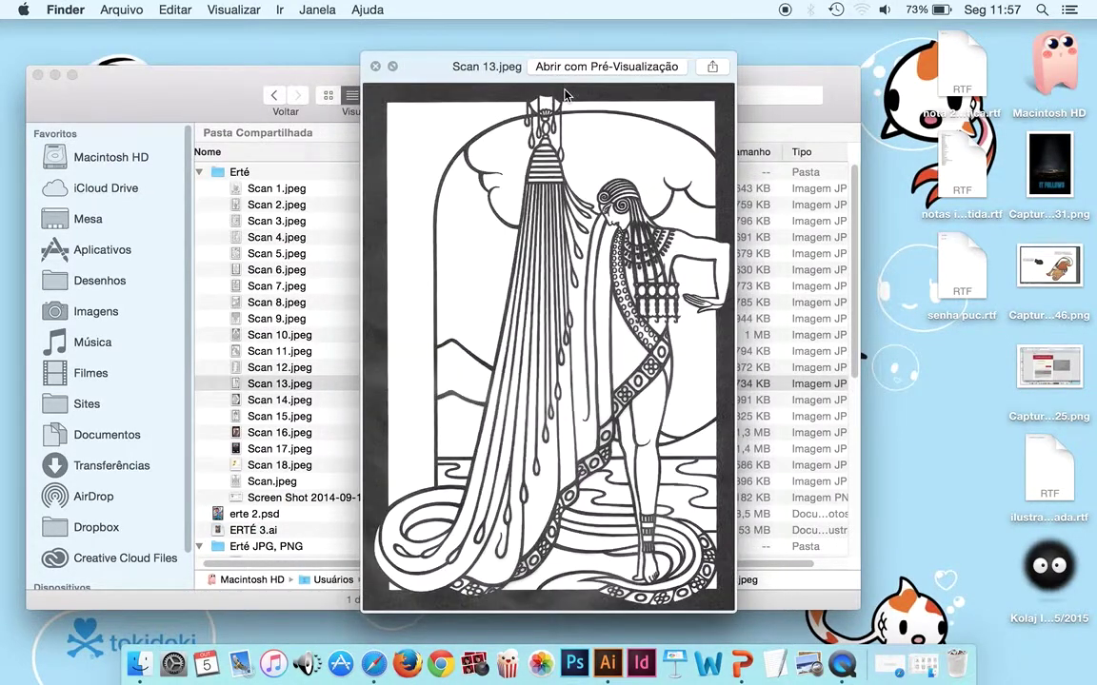
key("Down")
key("Down")
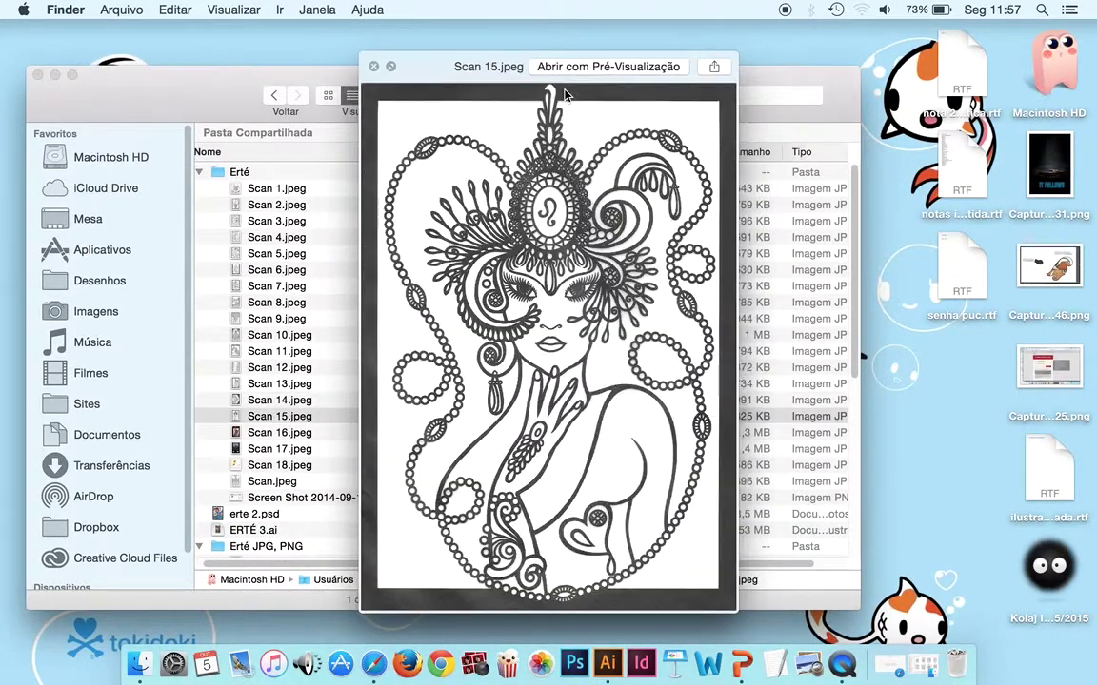
key("Down")
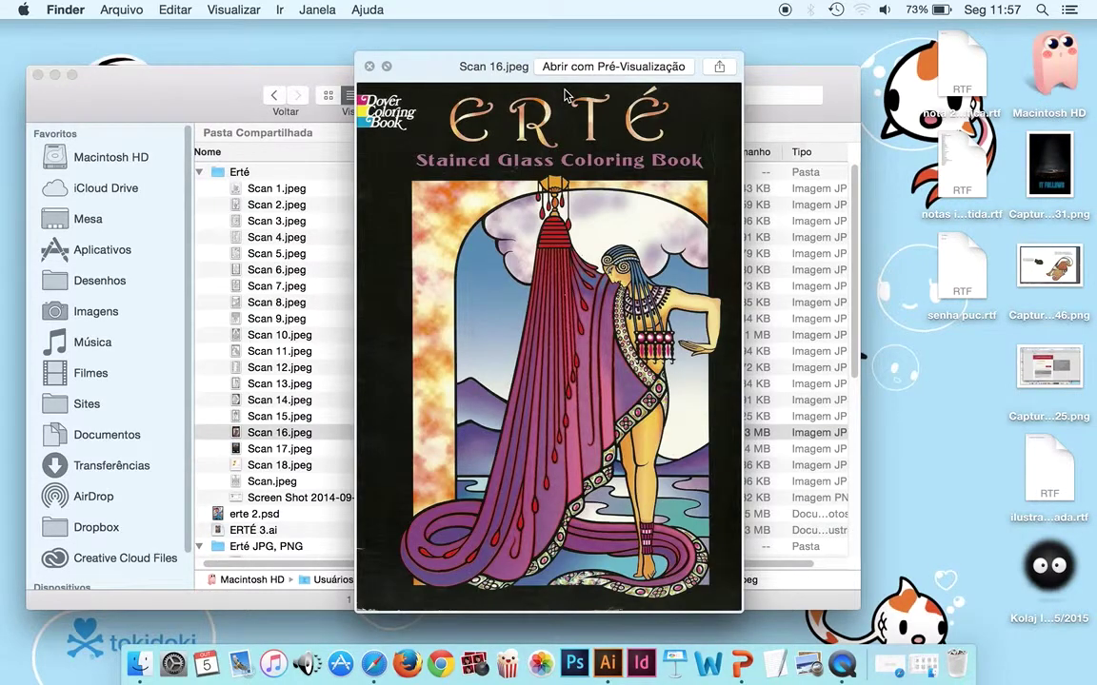
key("Down")
key("Down")
key("Down")
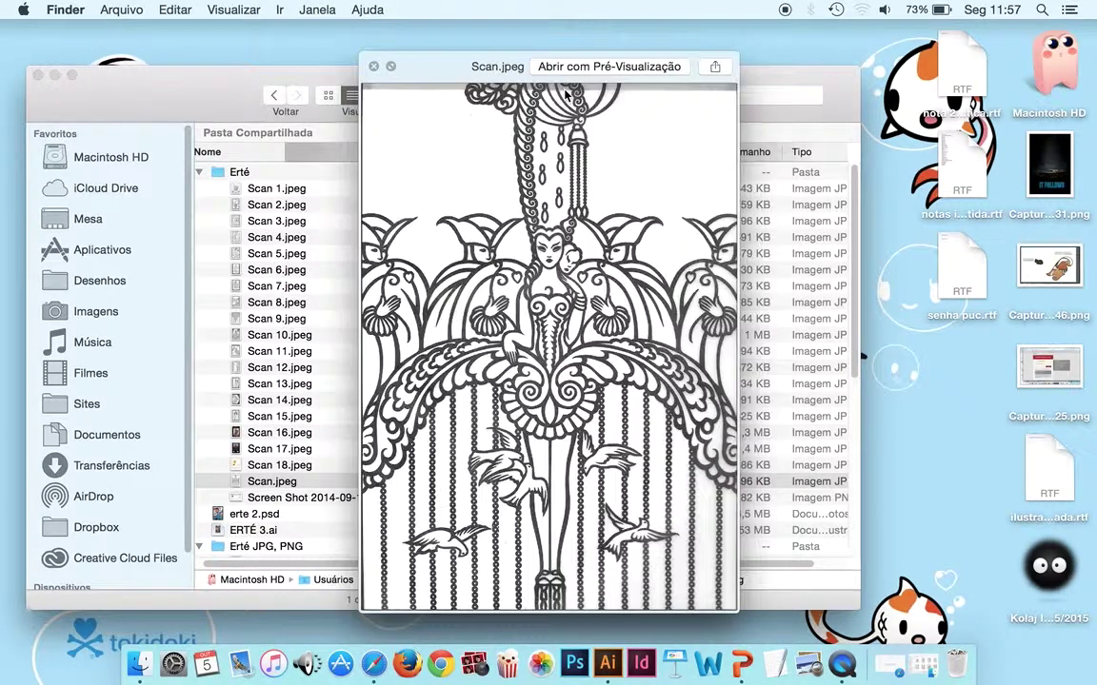
left_click(374, 65)
Step: Minimise the ERTÉ COLORIZAÇÃO folder window and switch to Adobe Illustrator CC 2015
left_click(608, 664)
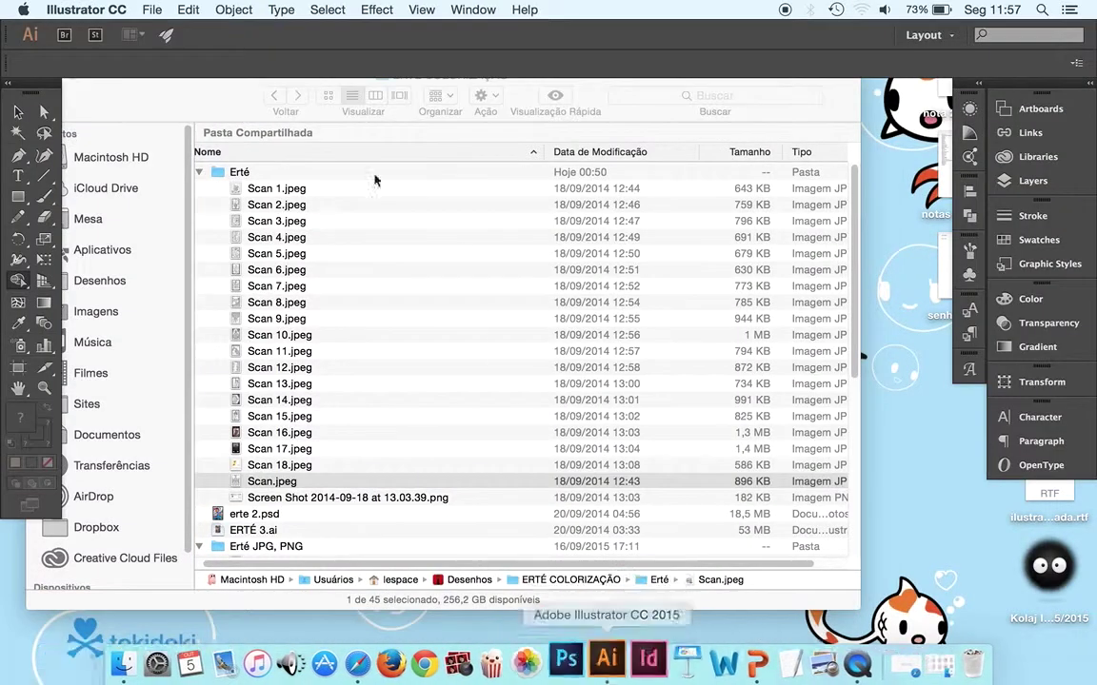
left_click_drag(184, 108, 267, 142)
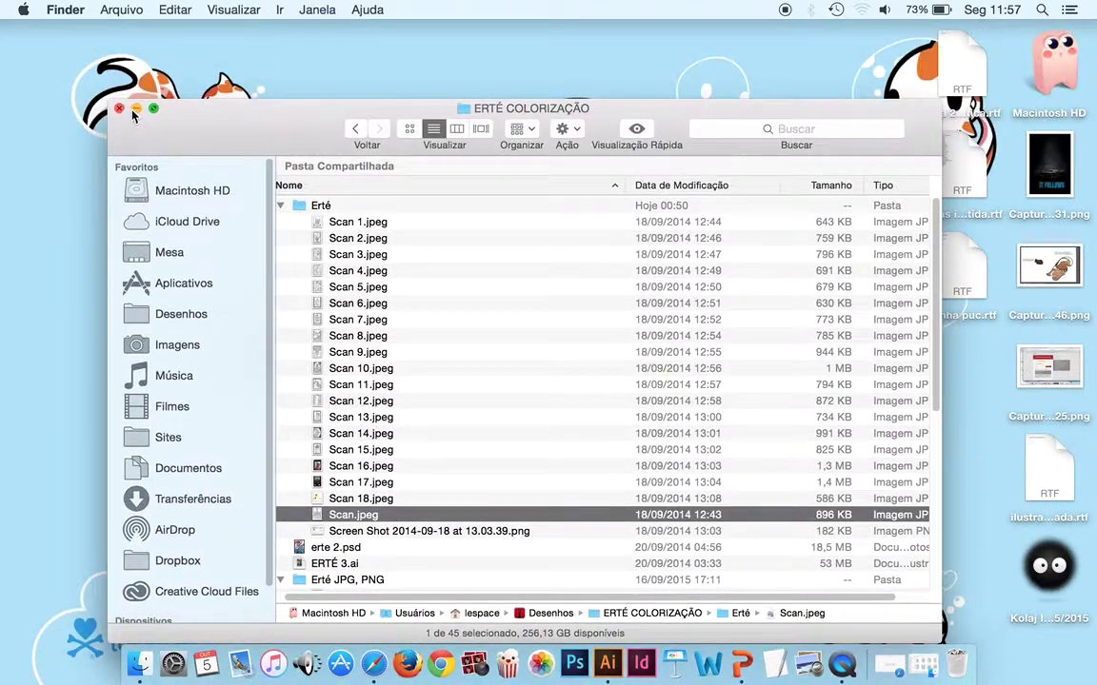
left_click(136, 108)
left_click(578, 657)
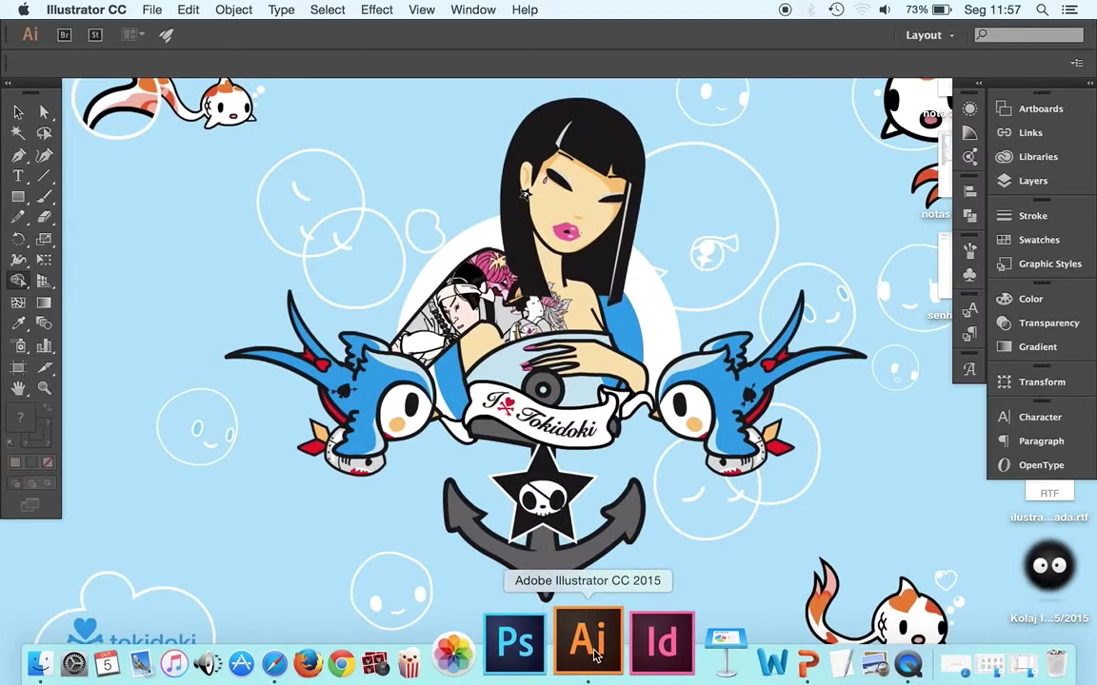
Step: Create a new portrait A4 document in millimetres with one artboard, RGB color mode and High (300 ppi) raster effects
left_click(155, 11)
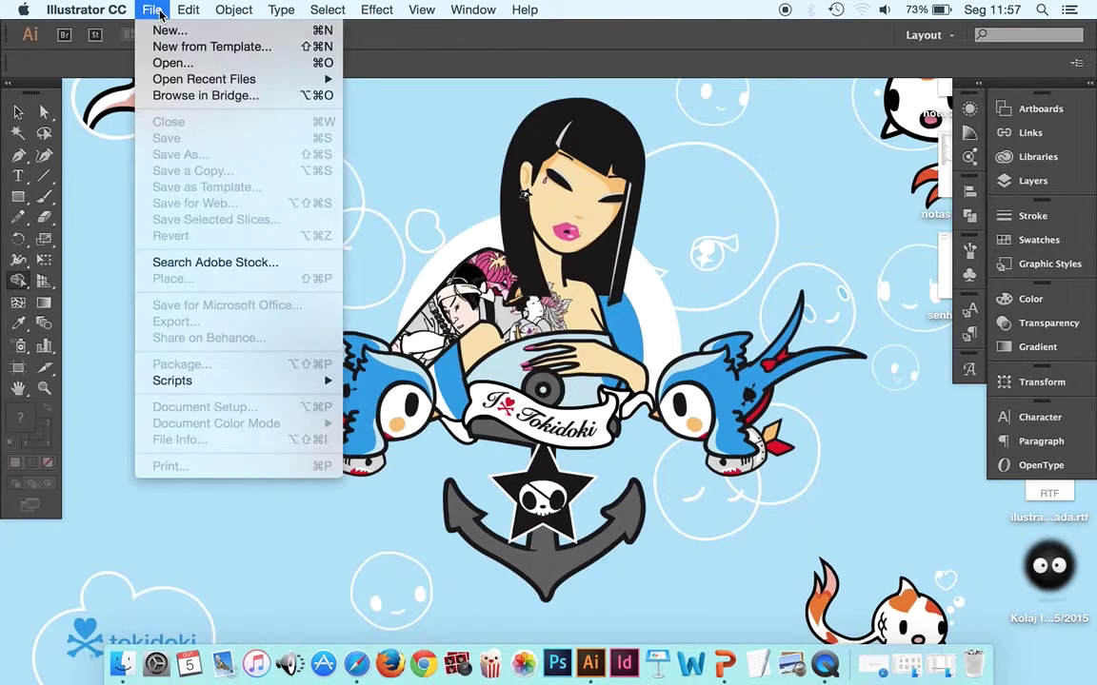
left_click(162, 31)
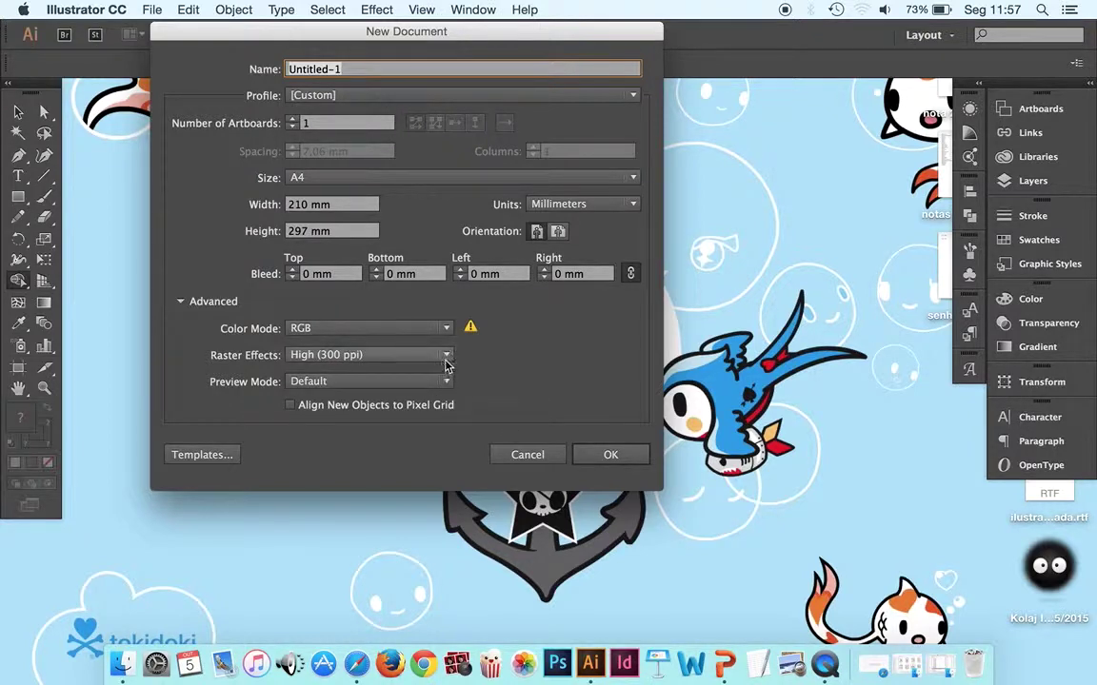
left_click(606, 455)
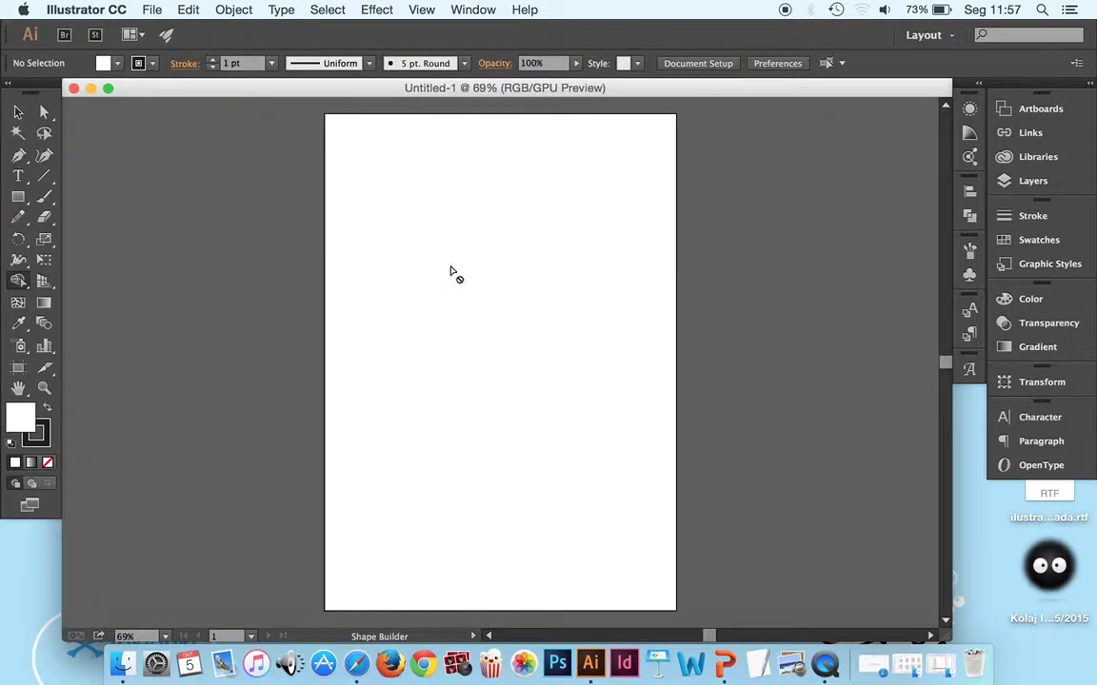
Step: Place Scan 11.jpeg from the Erté folder as a linked image, sized to nearly fill the artboard's width
left_click(154, 11)
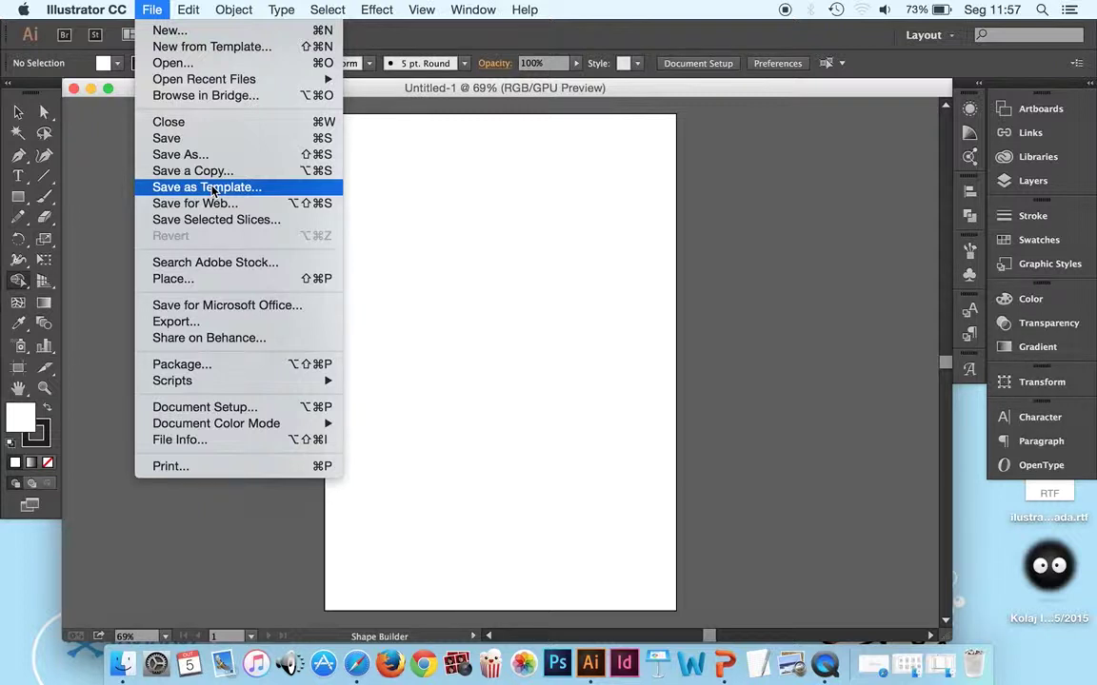
left_click(219, 279)
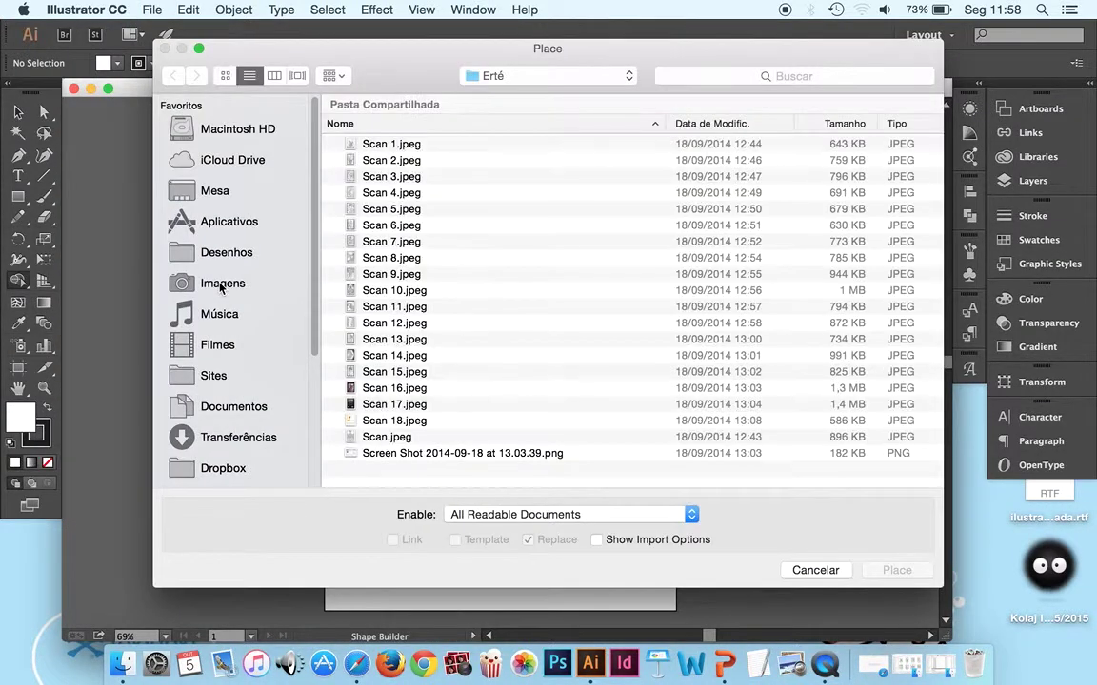
left_click(226, 76)
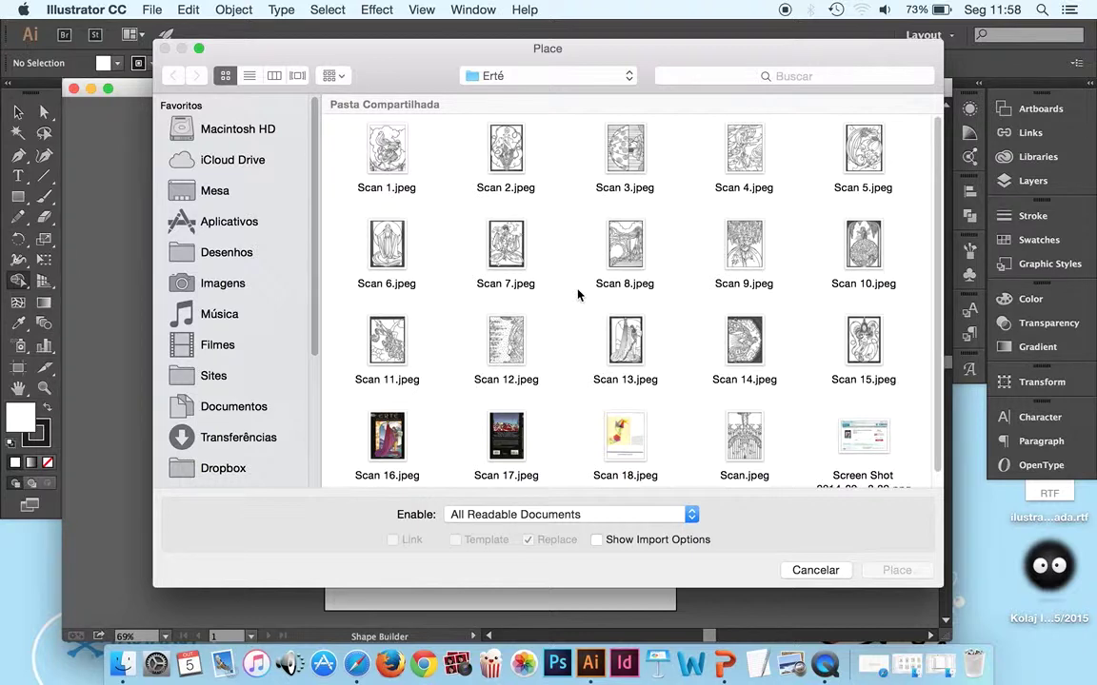
scroll(714, 353, "down", 1)
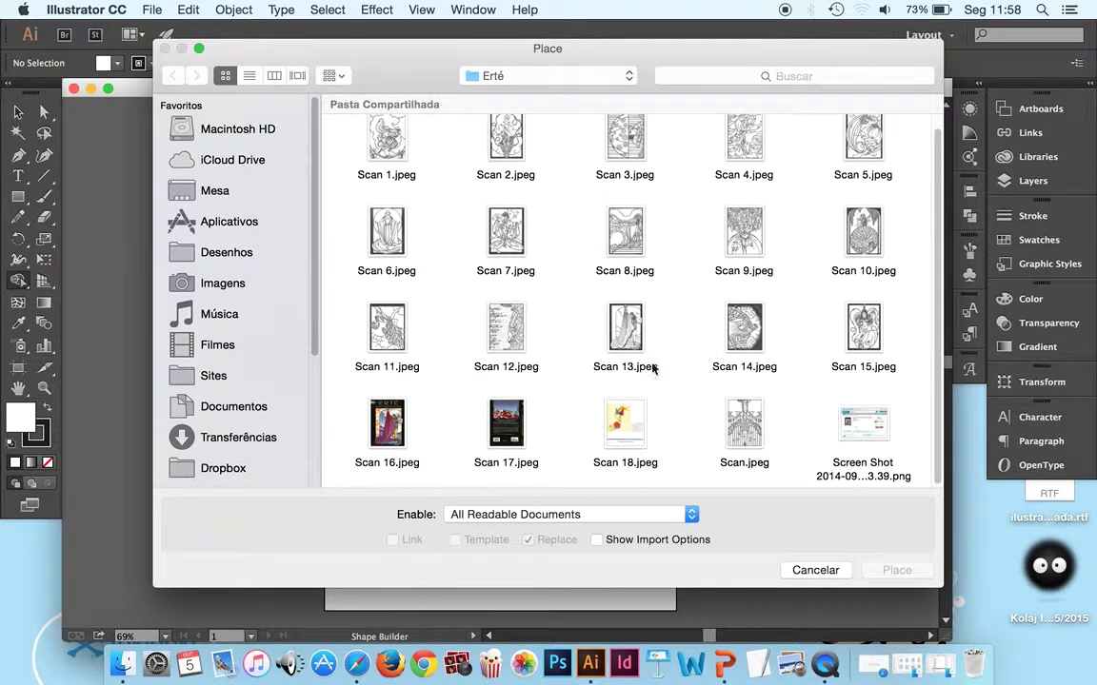
scroll(609, 363, "up", 1)
left_click(384, 325)
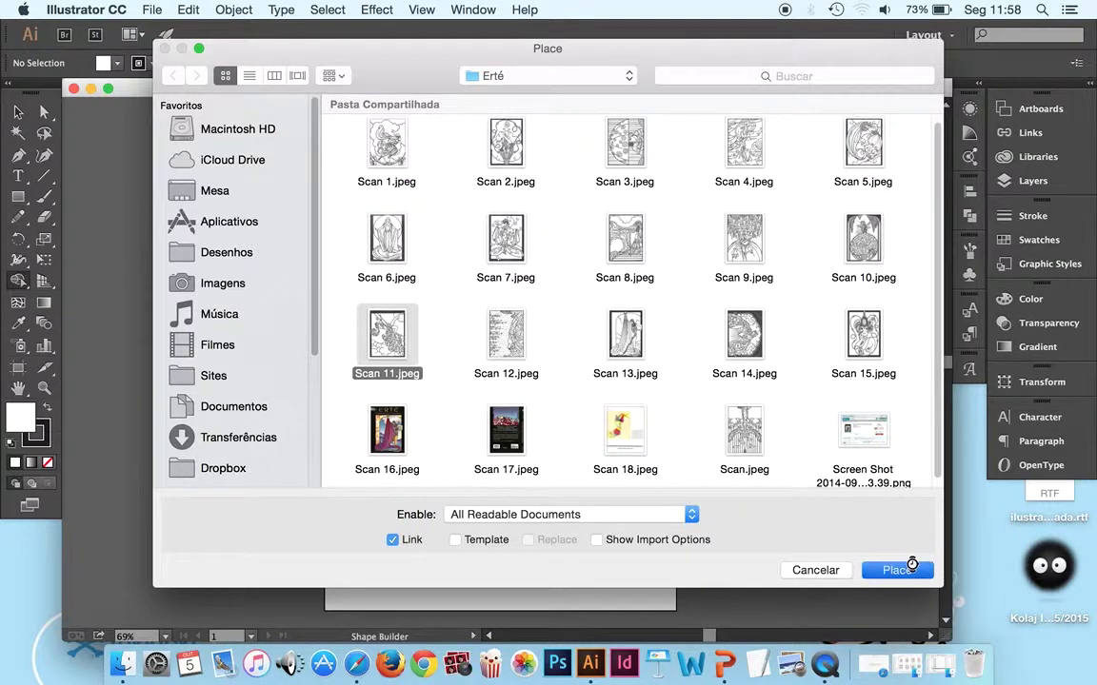
left_click(900, 570)
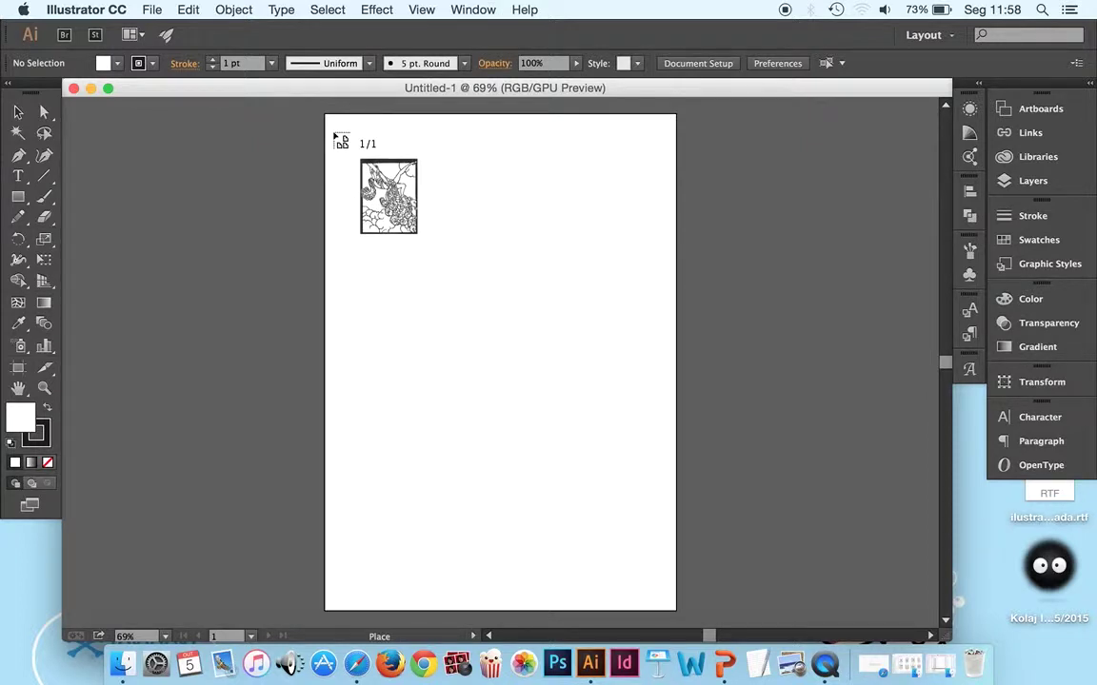
left_click_drag(335, 139, 683, 587)
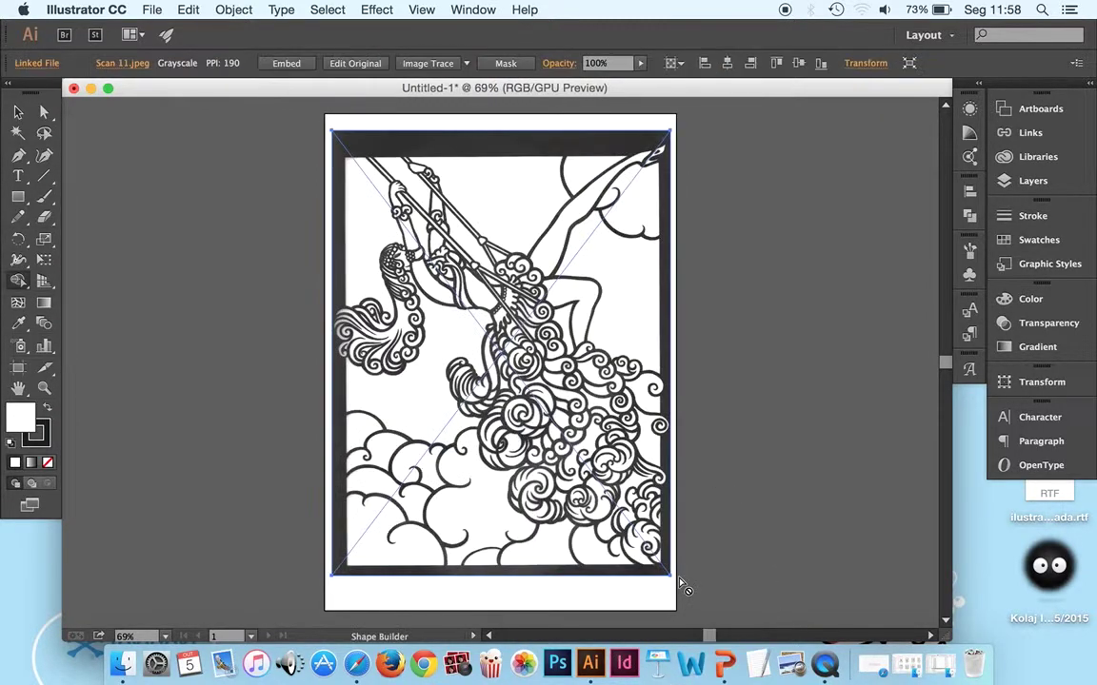
Step: Image Trace the placed scan in Black and White mode and enable Ignore White in the advanced trace options
left_click(18, 113)
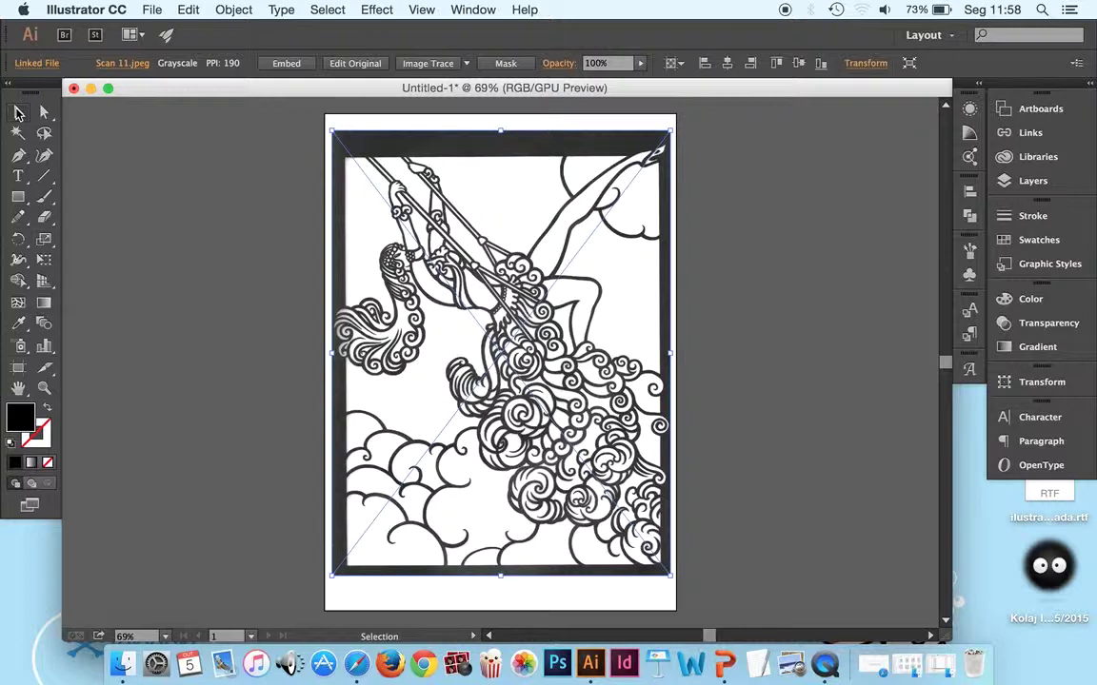
left_click(454, 66)
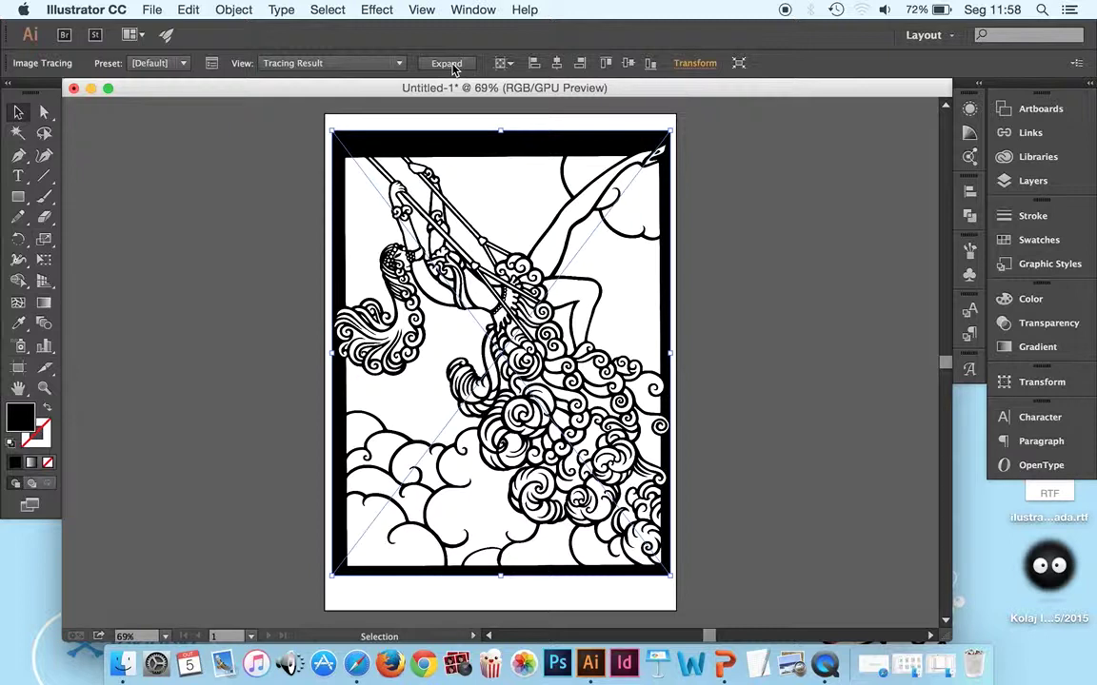
left_click(212, 66)
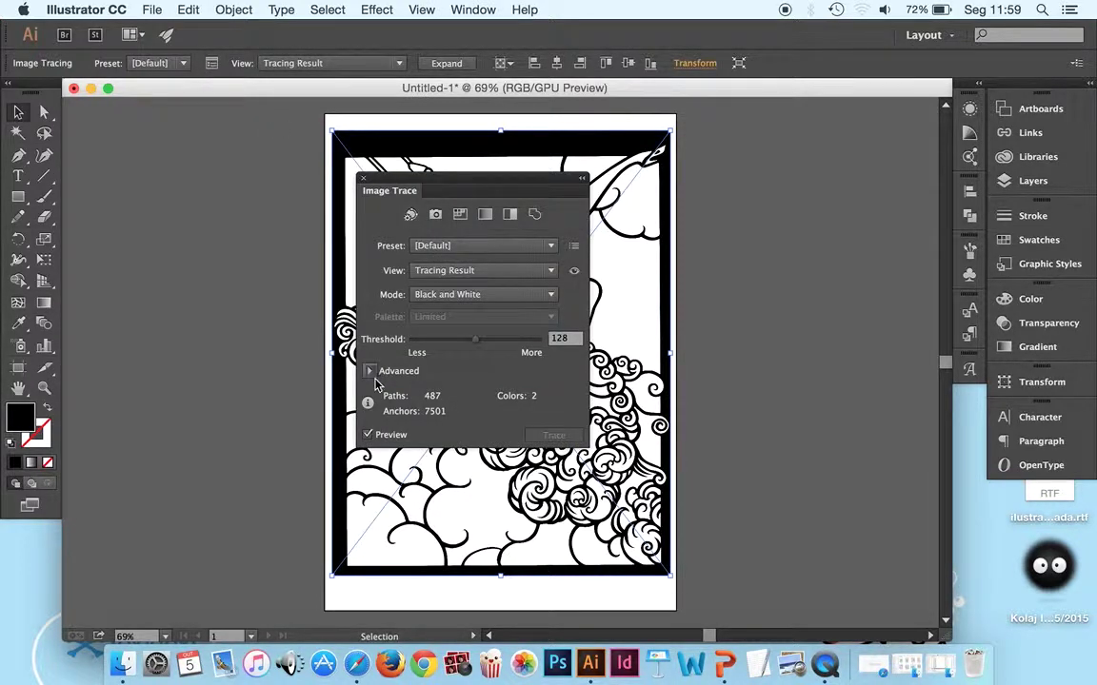
left_click_drag(497, 182, 824, 121)
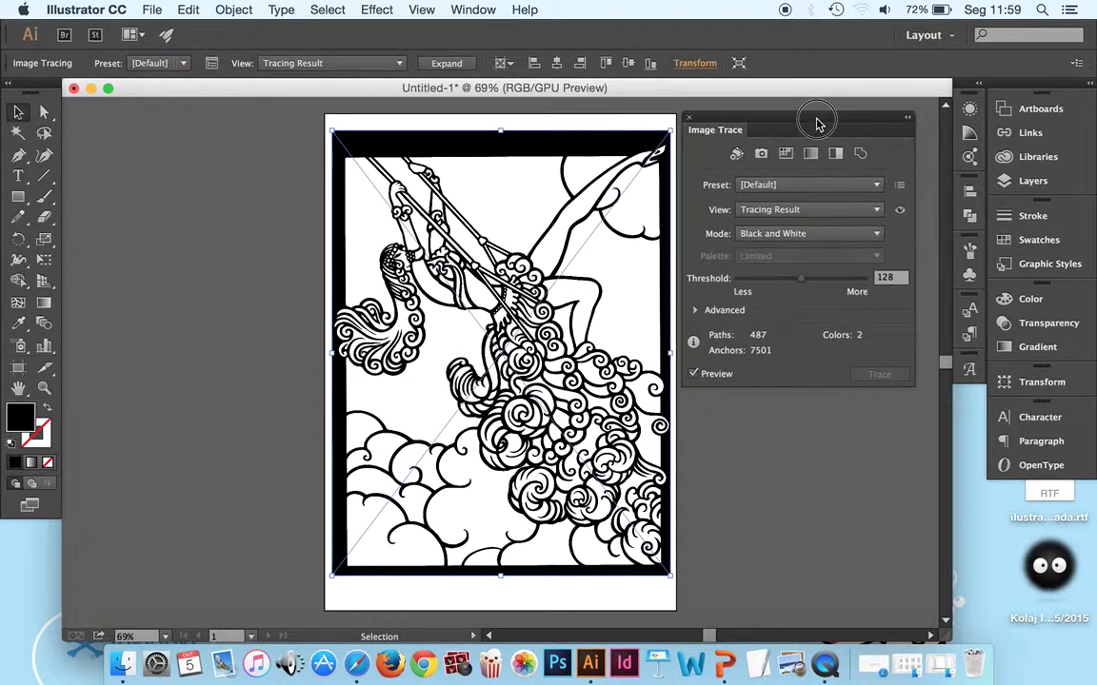
left_click(696, 312)
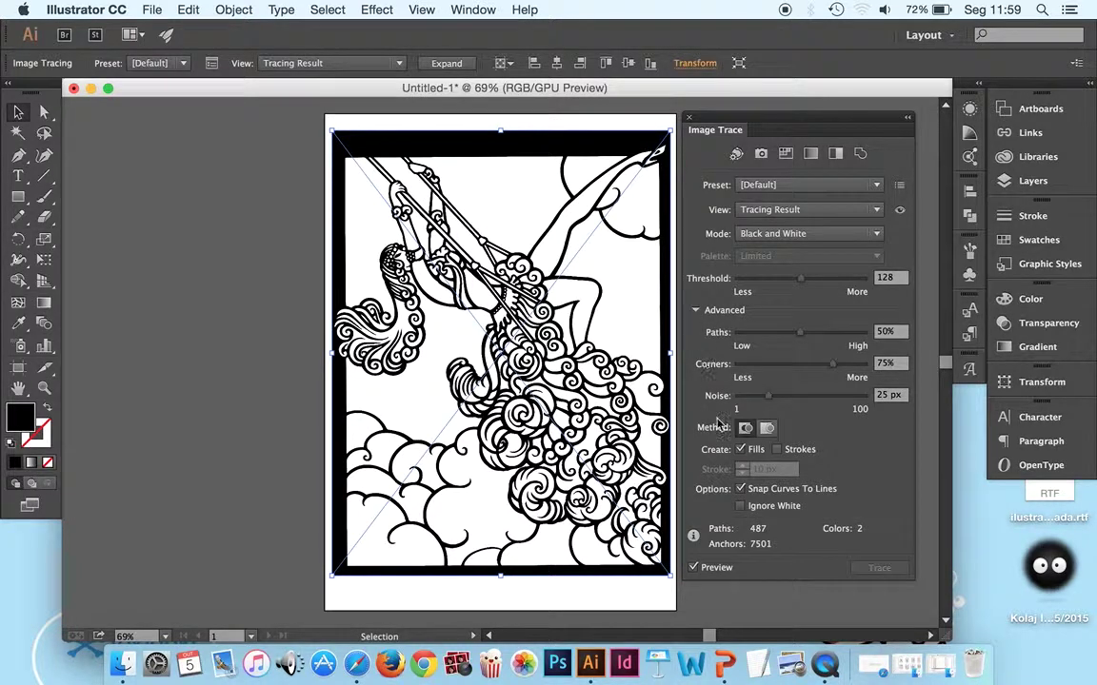
left_click(741, 507)
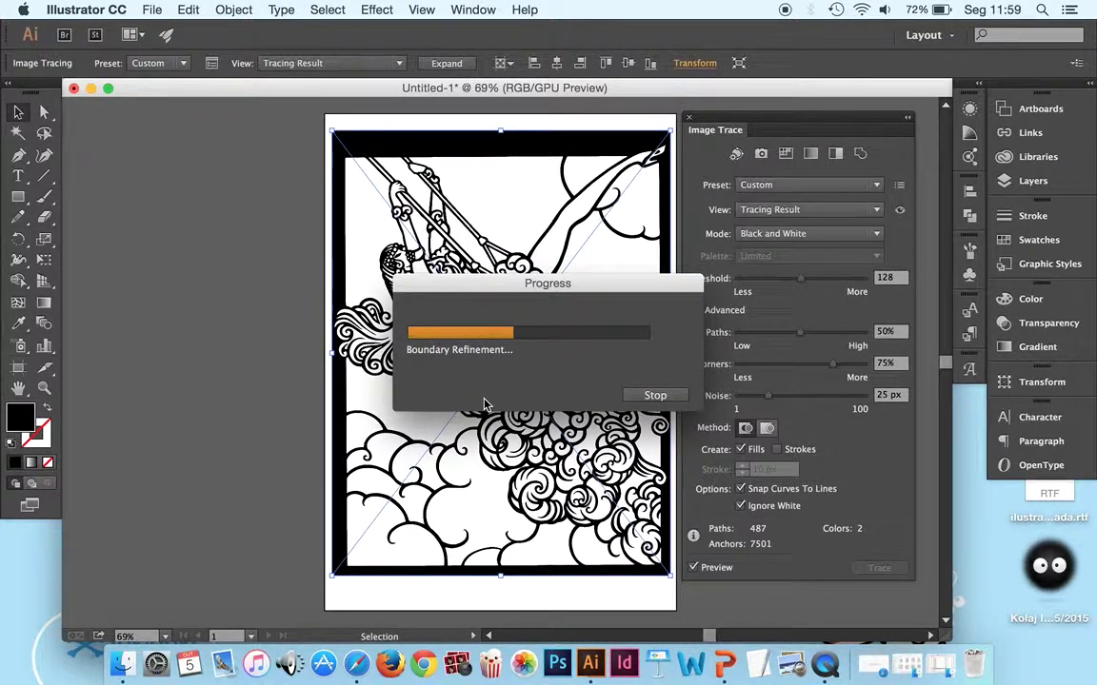
Step: Set the trace threshold to 125 and expand the tracing into editable vector paths
left_click(803, 282)
left_click_drag(802, 285, 811, 287)
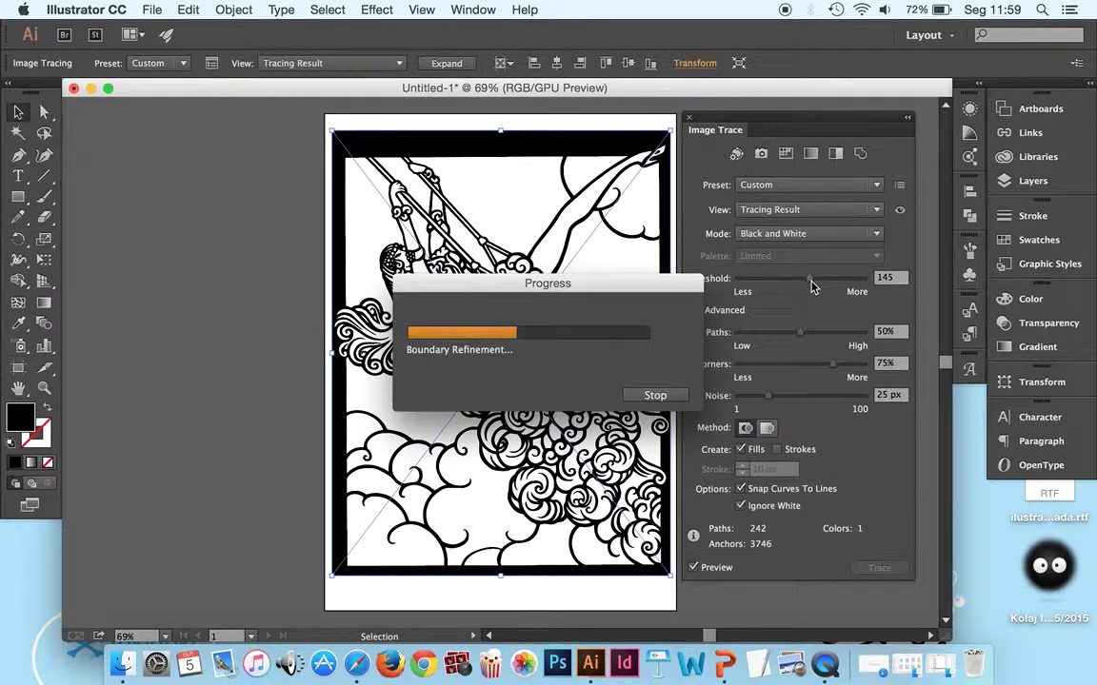
left_click_drag(812, 280, 801, 284)
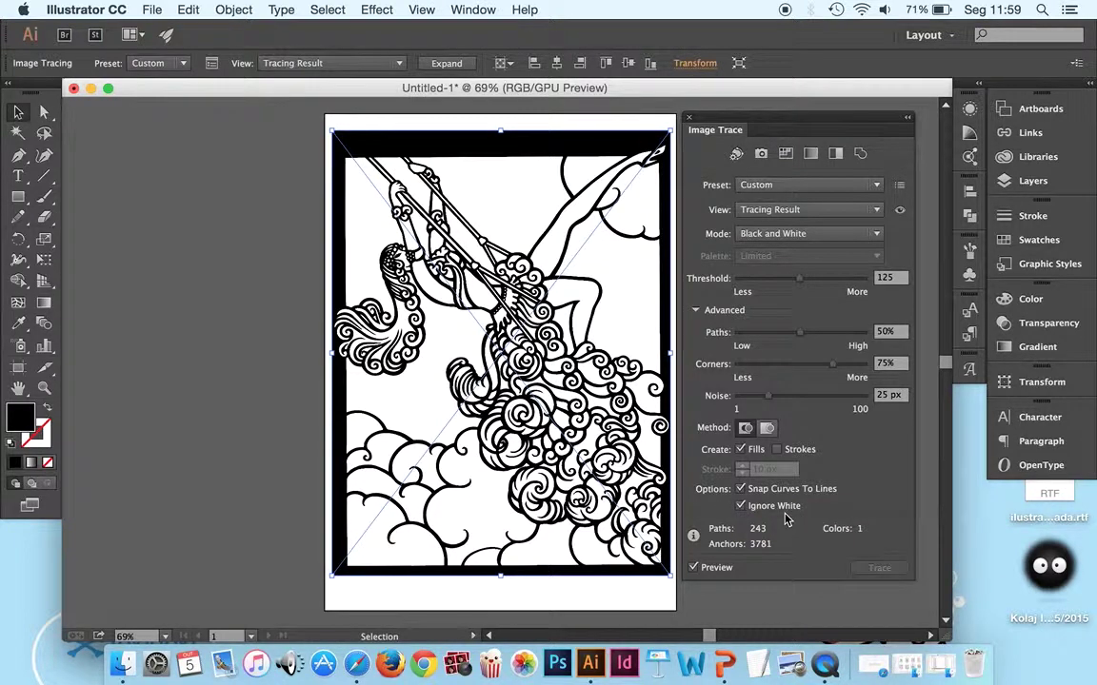
left_click(690, 119)
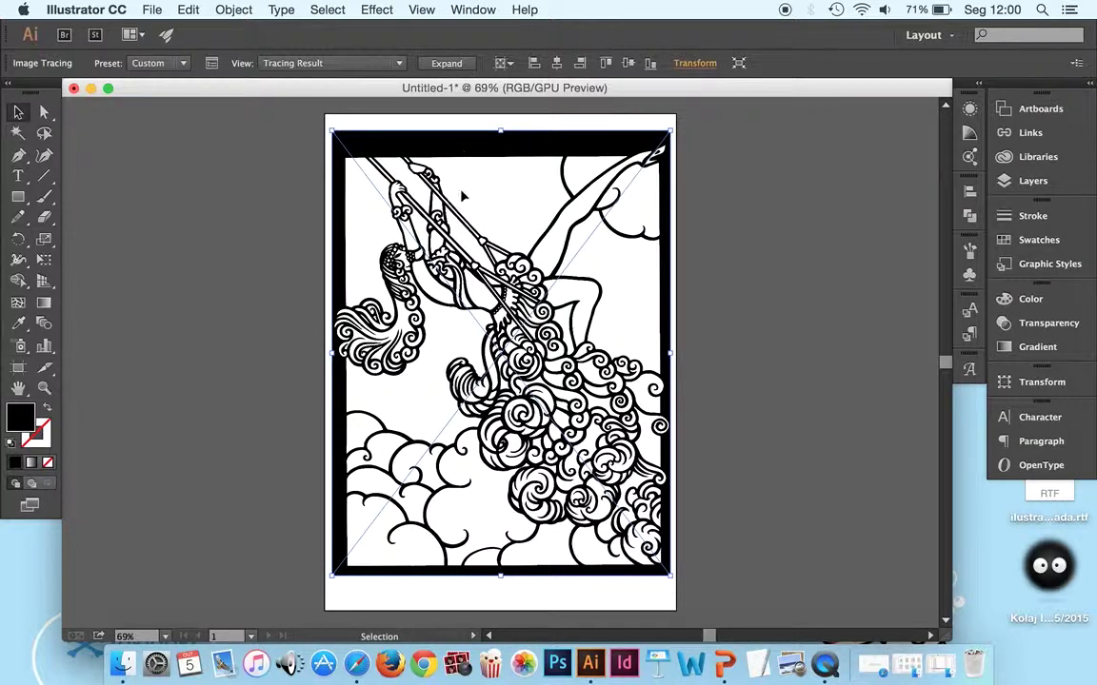
left_click(459, 67)
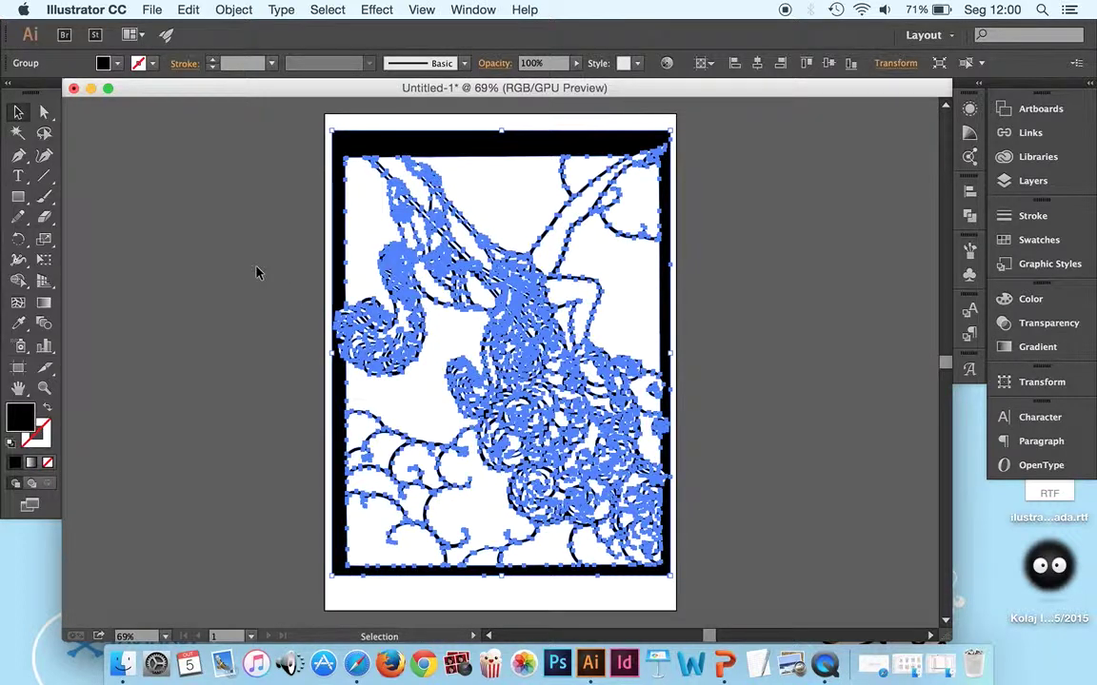
Step: Convert the expanded tracing into a Live Paint group with the Live Paint Bucket, and deselect the artwork
left_click(23, 284)
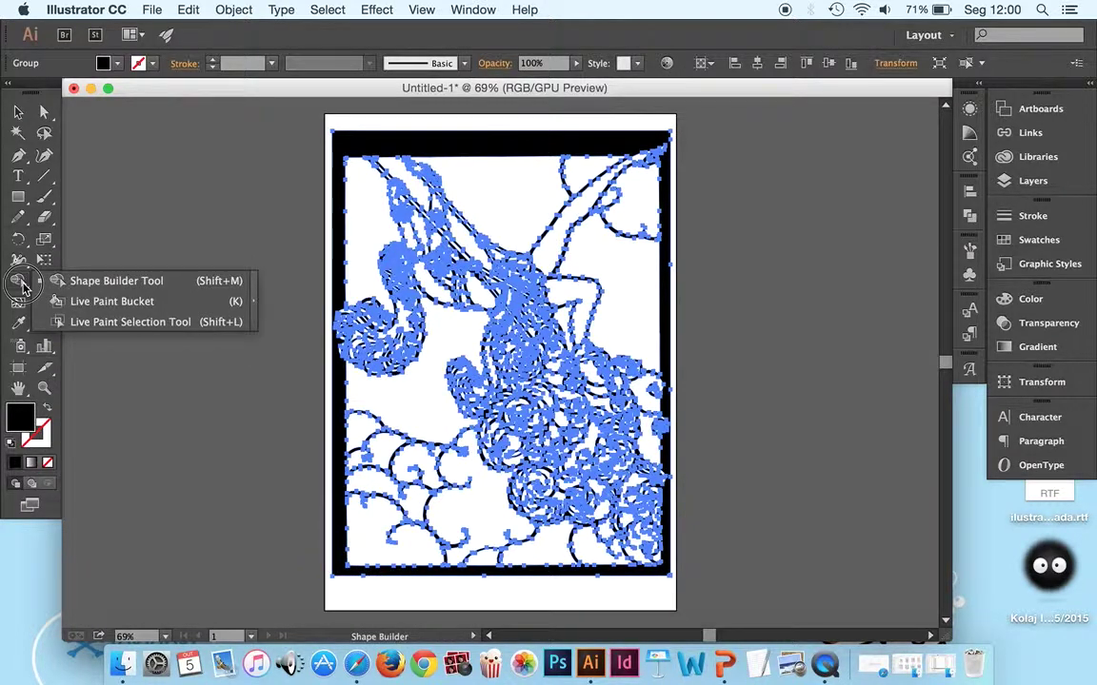
mouse_move(23, 283)
left_mouse_down()
mouse_move(86, 321)
mouse_move(91, 291)
mouse_move(93, 305)
mouse_move(238, 305)
mouse_move(207, 299)
left_mouse_up()
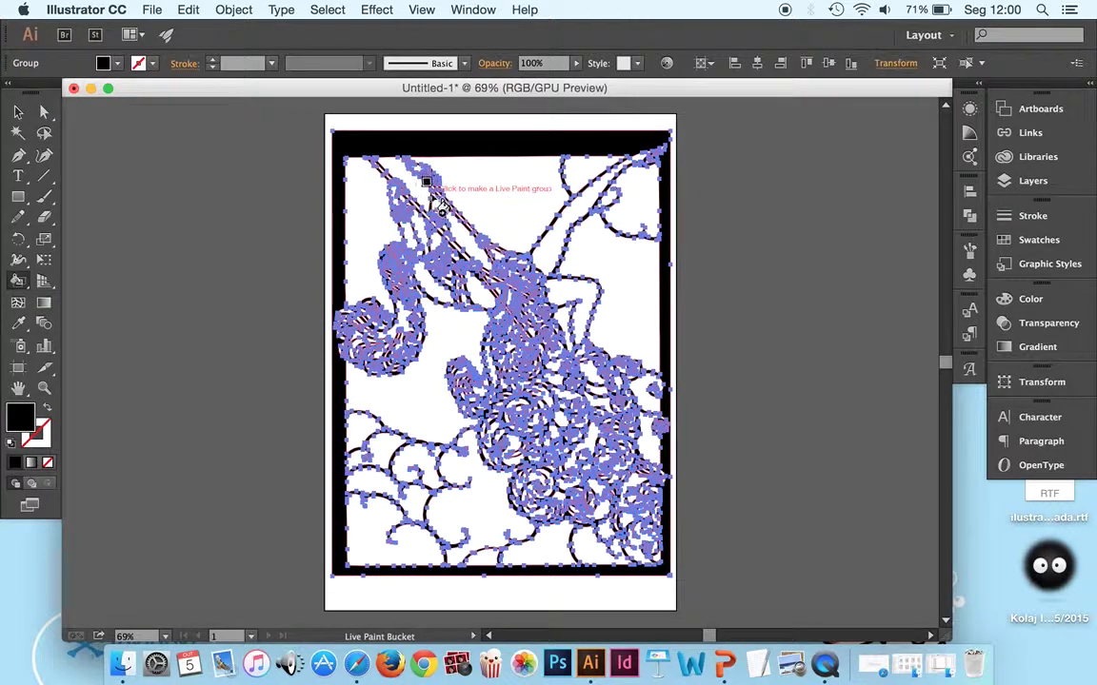
left_click(517, 289)
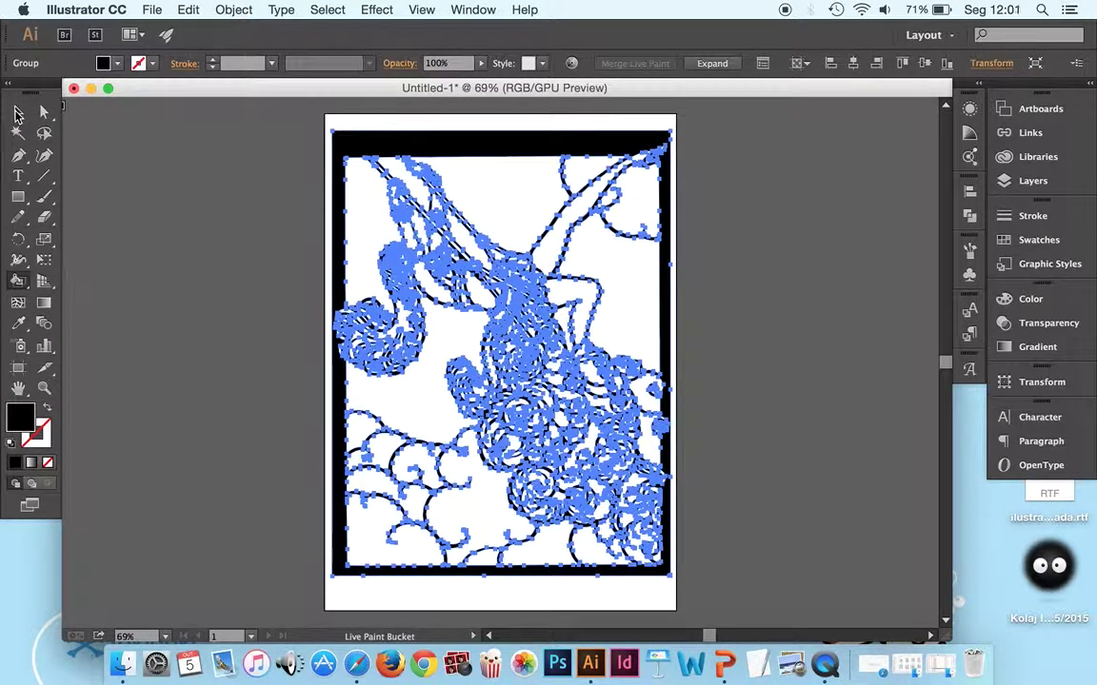
left_click(18, 113)
left_click(131, 219)
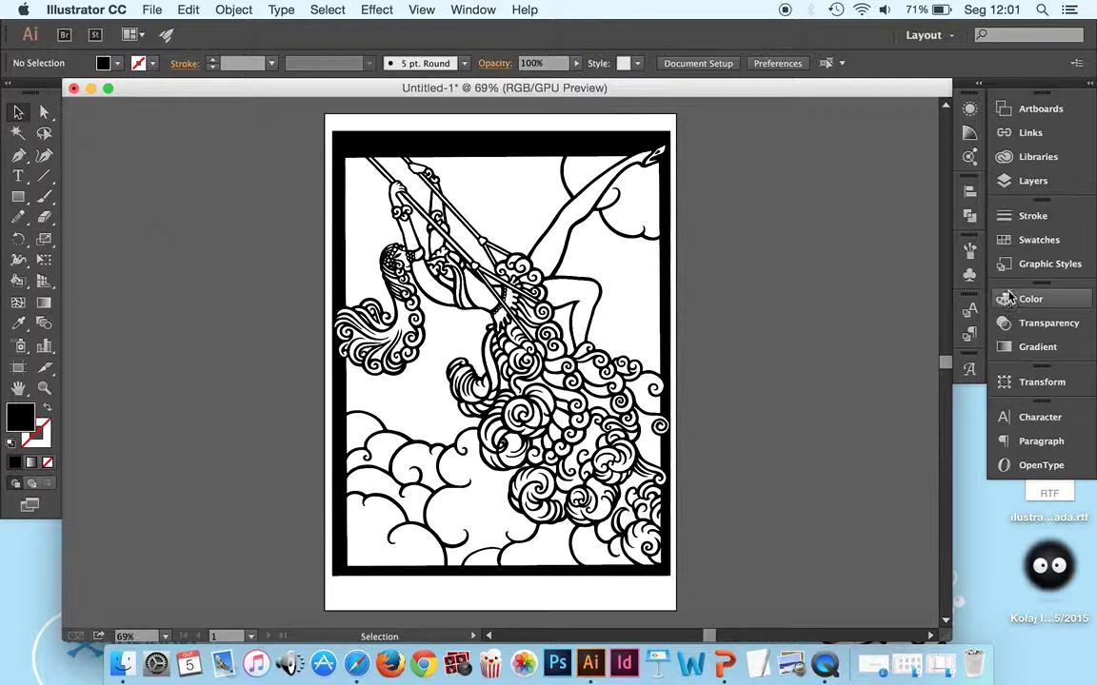
Step: Open the Beach swatch library from the Nature category, move it clear of the artwork and enlarge it
left_click(1040, 241)
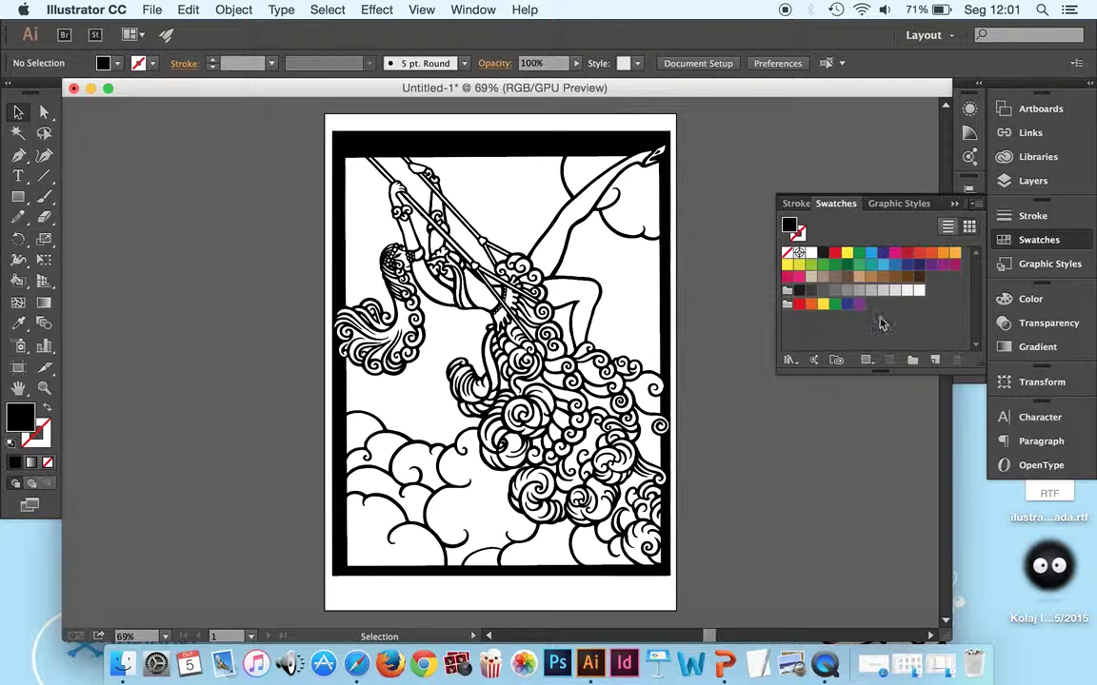
left_click(789, 360)
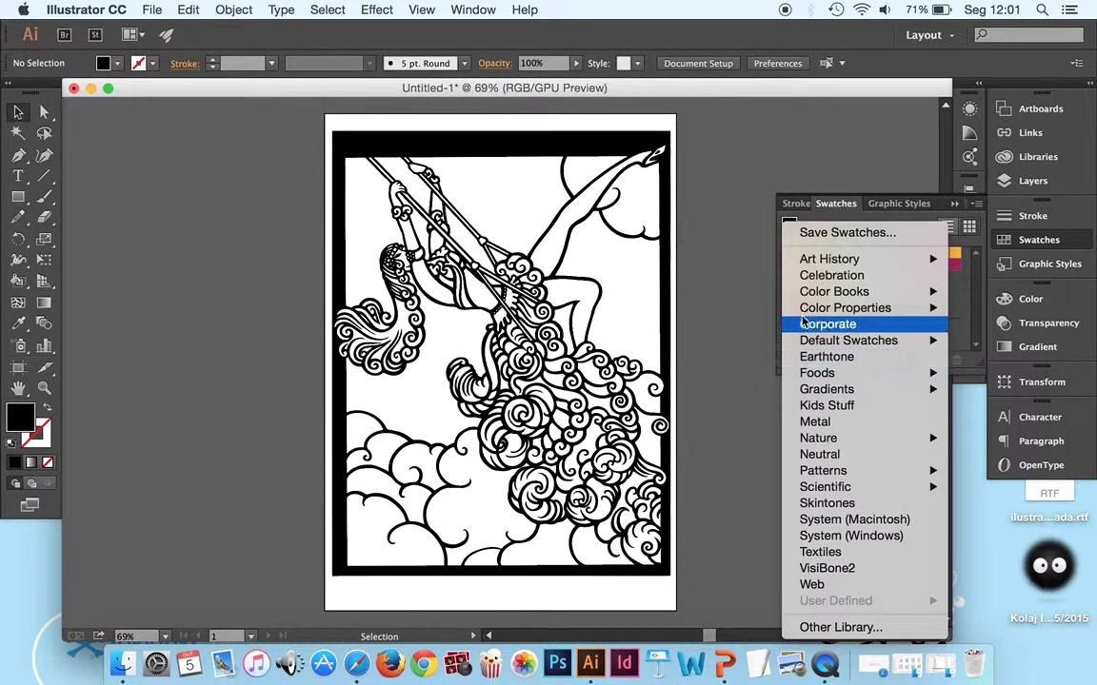
mouse_move(851, 297)
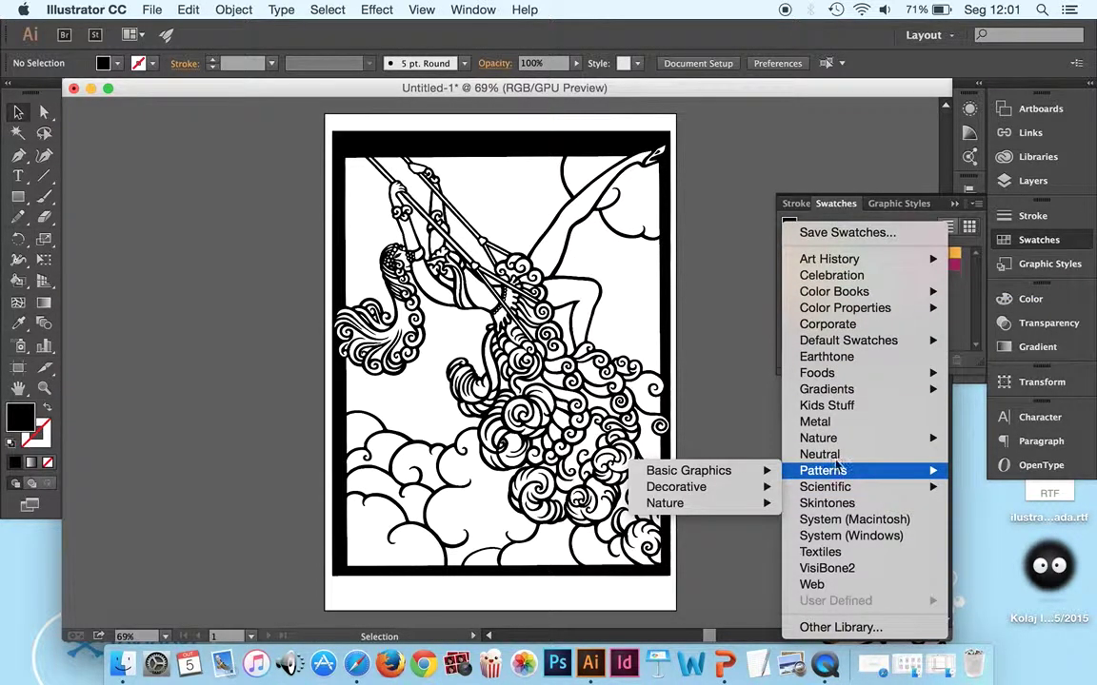
mouse_move(834, 444)
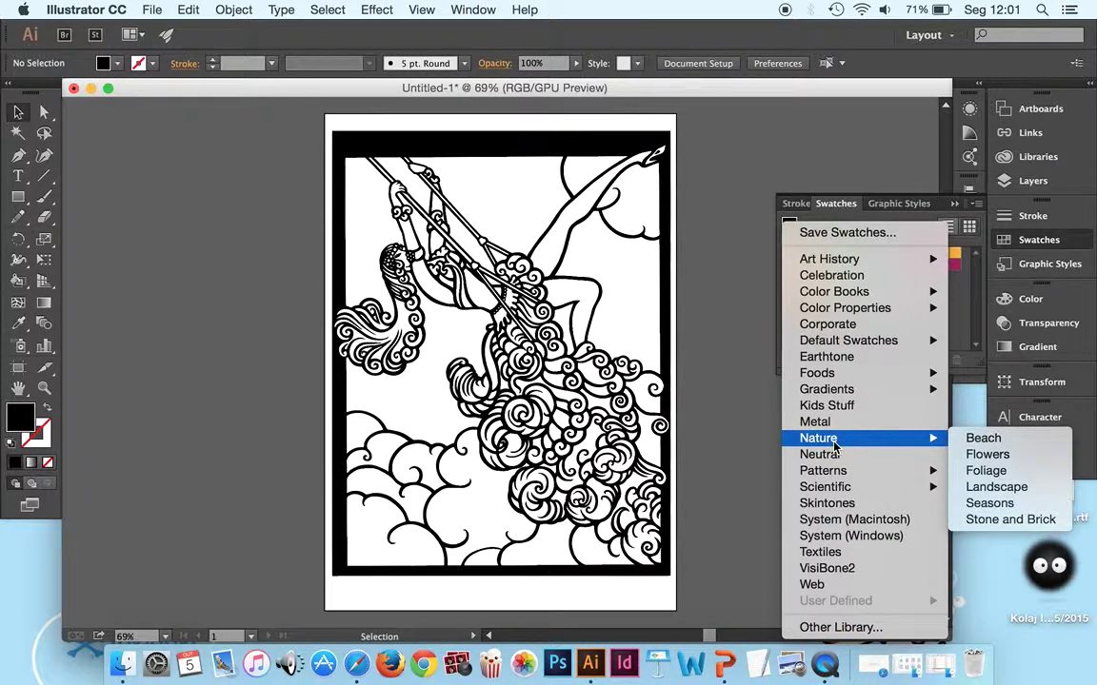
left_click(1033, 440)
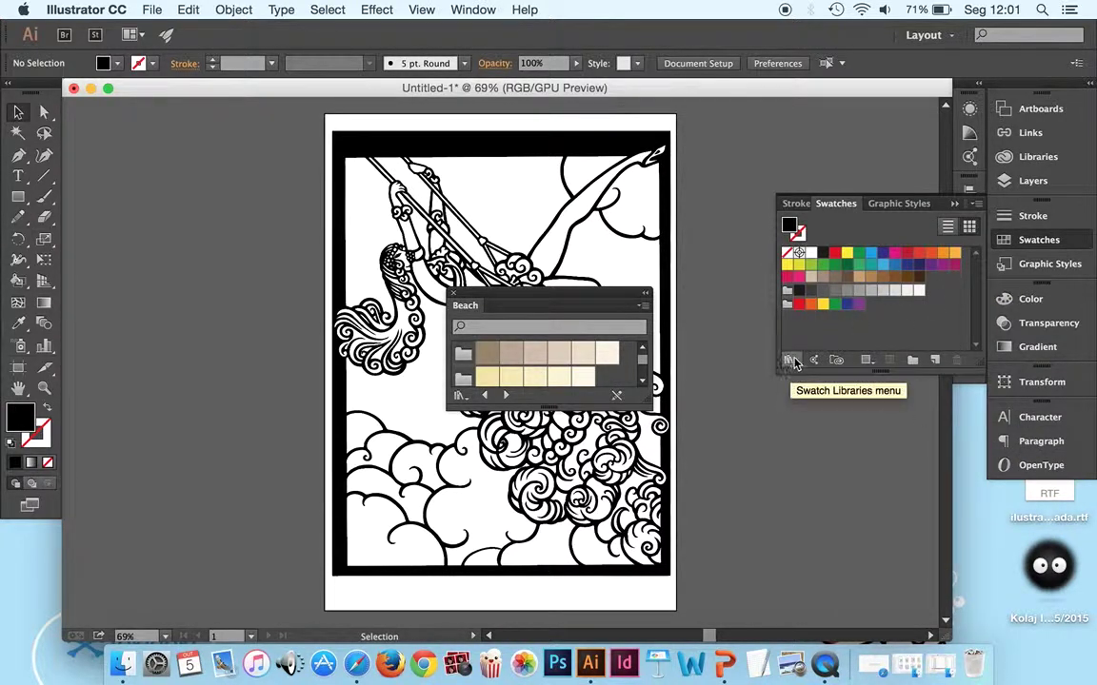
left_click_drag(607, 299, 878, 398)
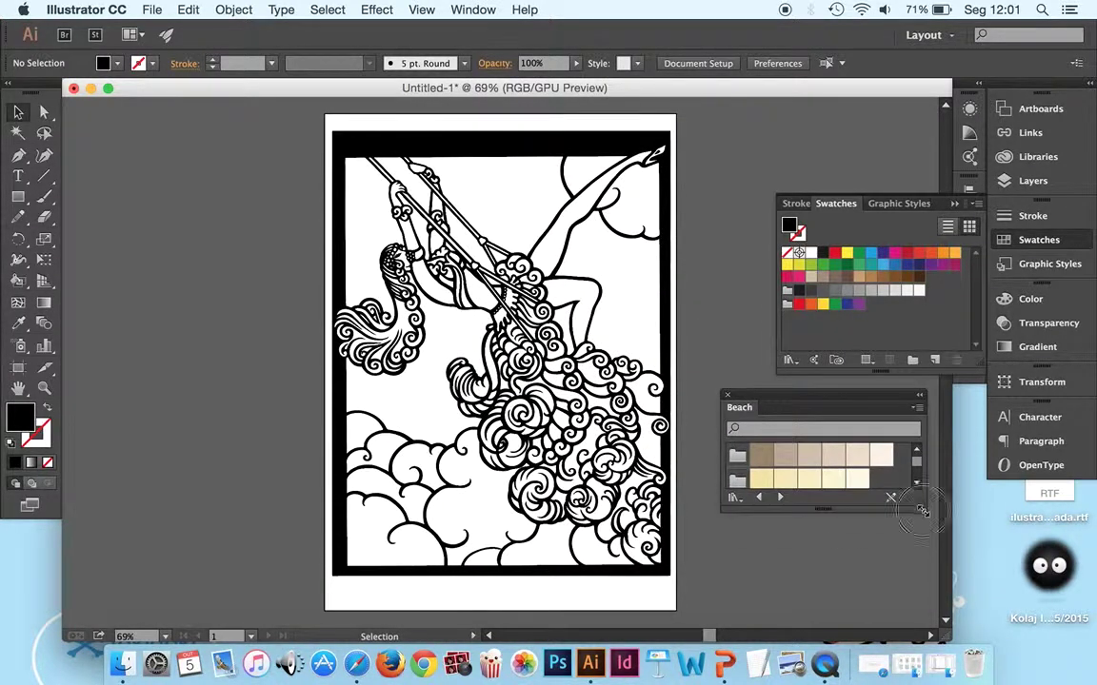
left_click_drag(926, 508, 972, 625)
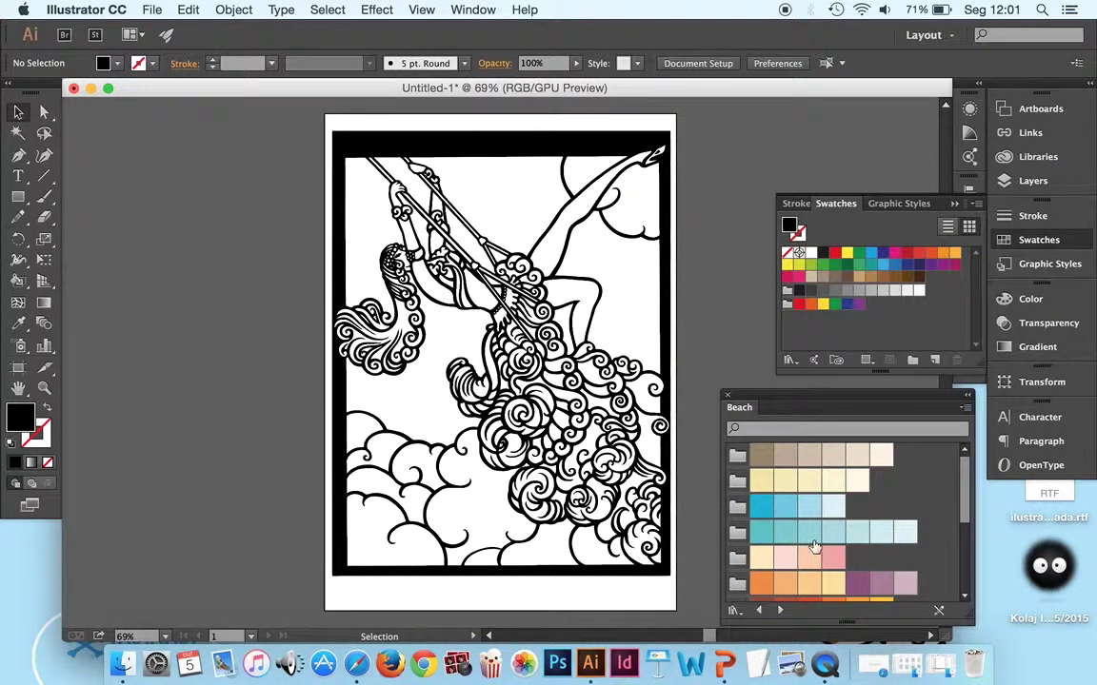
Step: Browse the swatch libraries that follow Beach, from Flowers through the Basic Graphics, decorative and nature patterns to Analogous
left_click(782, 614)
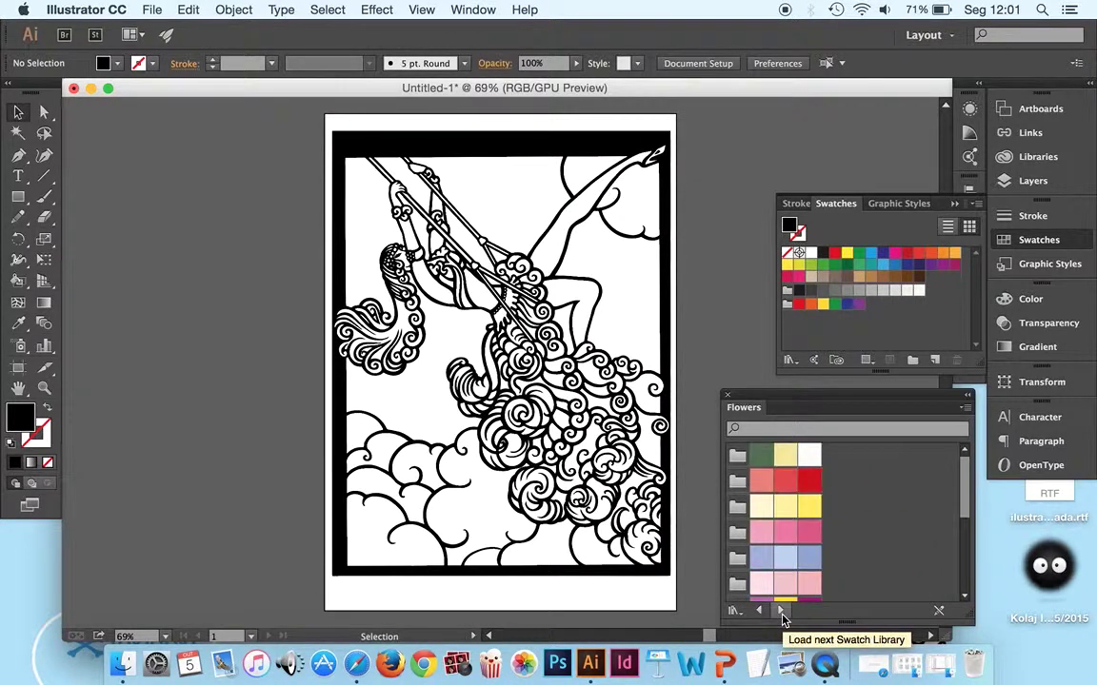
left_click(782, 614)
left_click(782, 614)
left_click(782, 614)
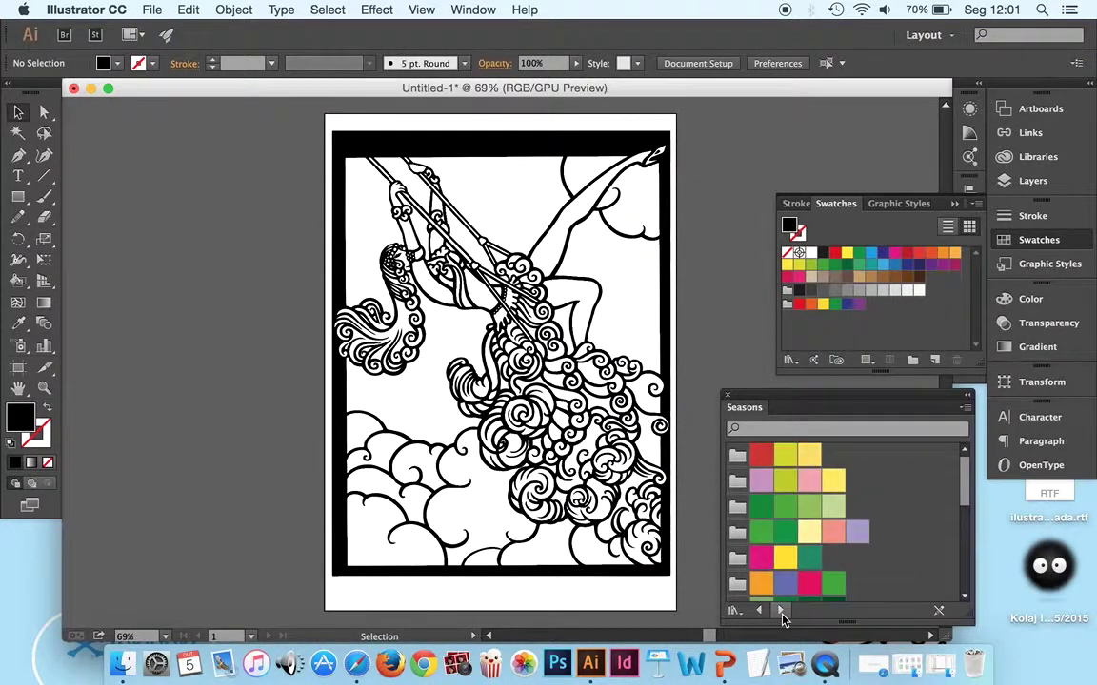
left_click(782, 614)
left_click(781, 614)
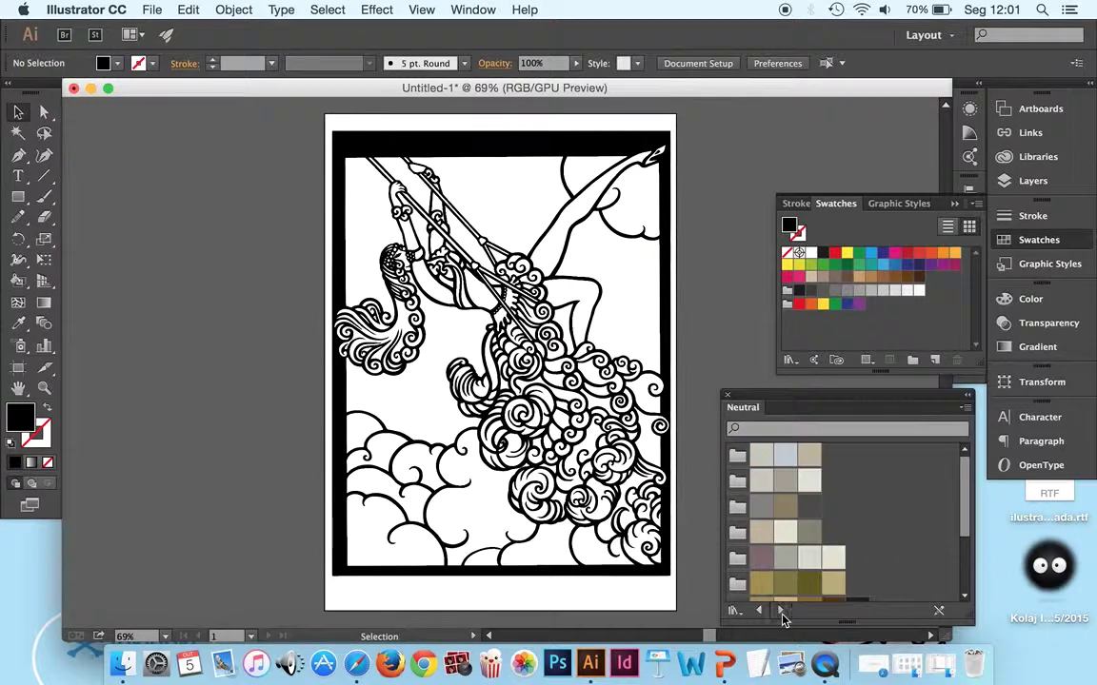
left_click(781, 614)
left_click(781, 615)
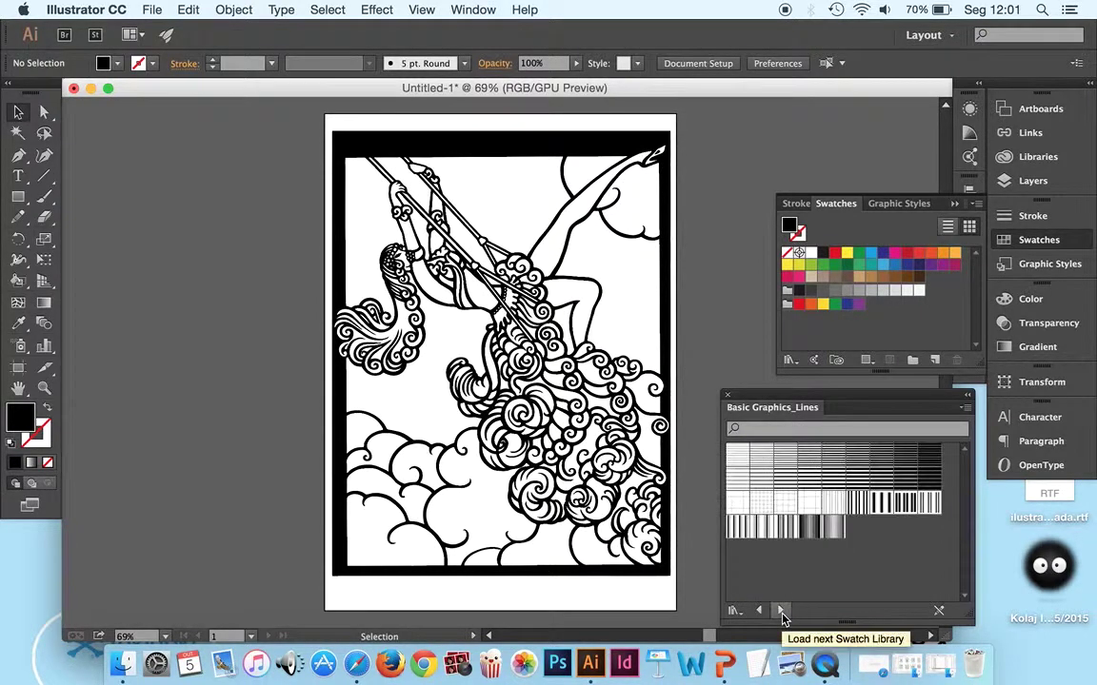
left_click(759, 610)
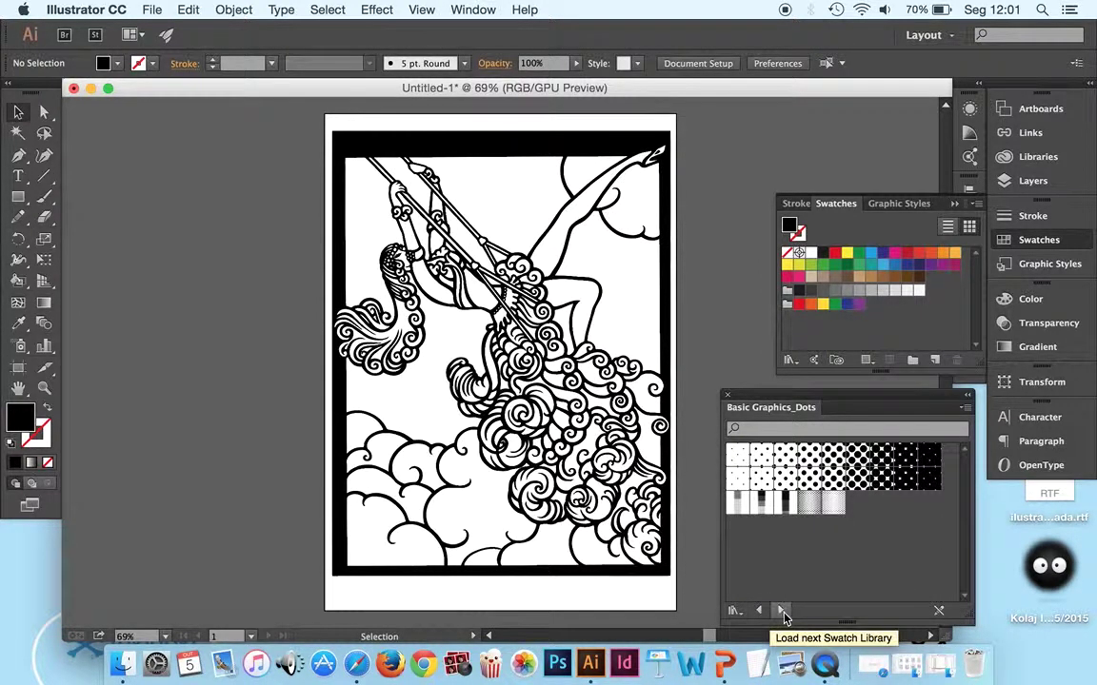
left_click(782, 614)
left_click(781, 612)
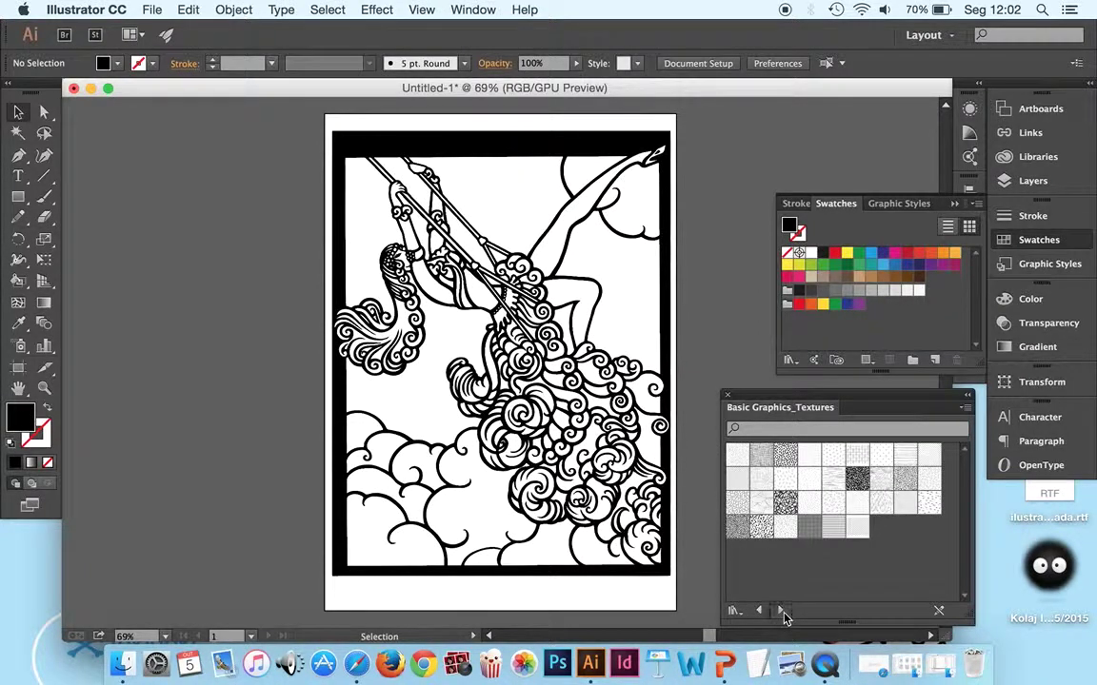
left_click(781, 613)
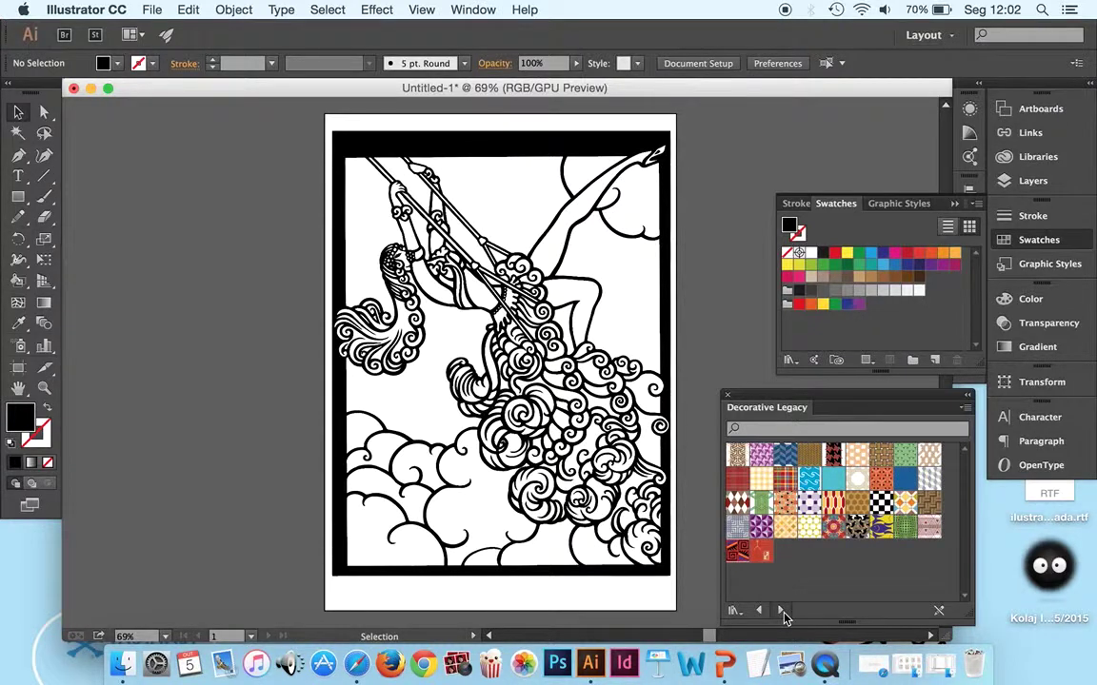
left_click(782, 613)
left_click(782, 612)
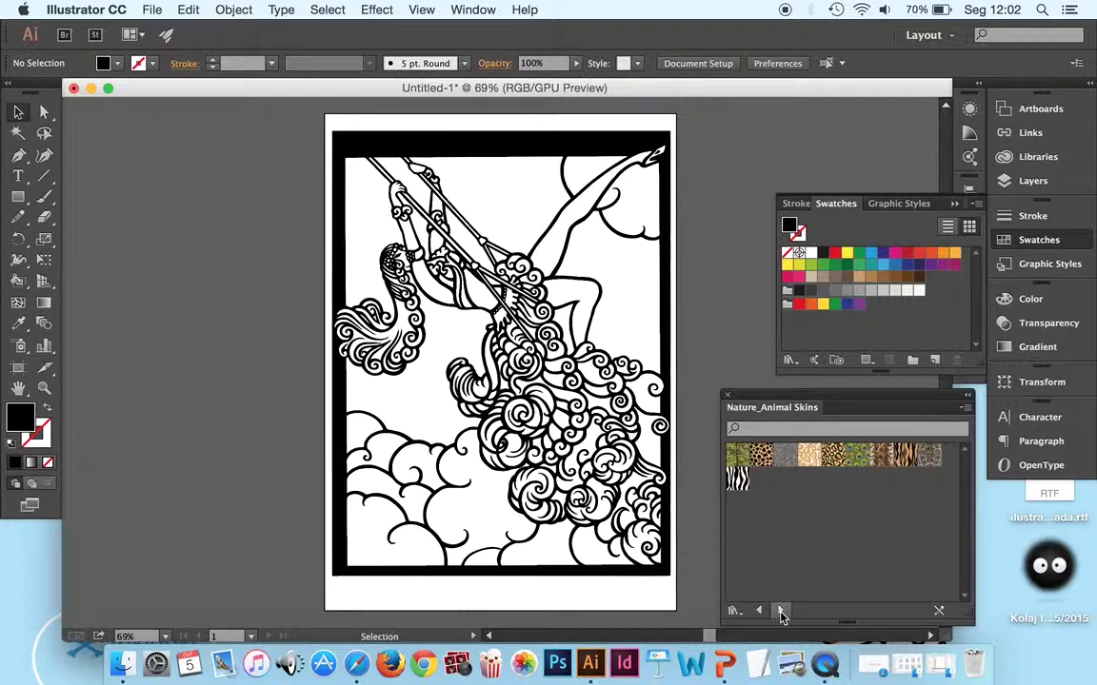
left_click(782, 612)
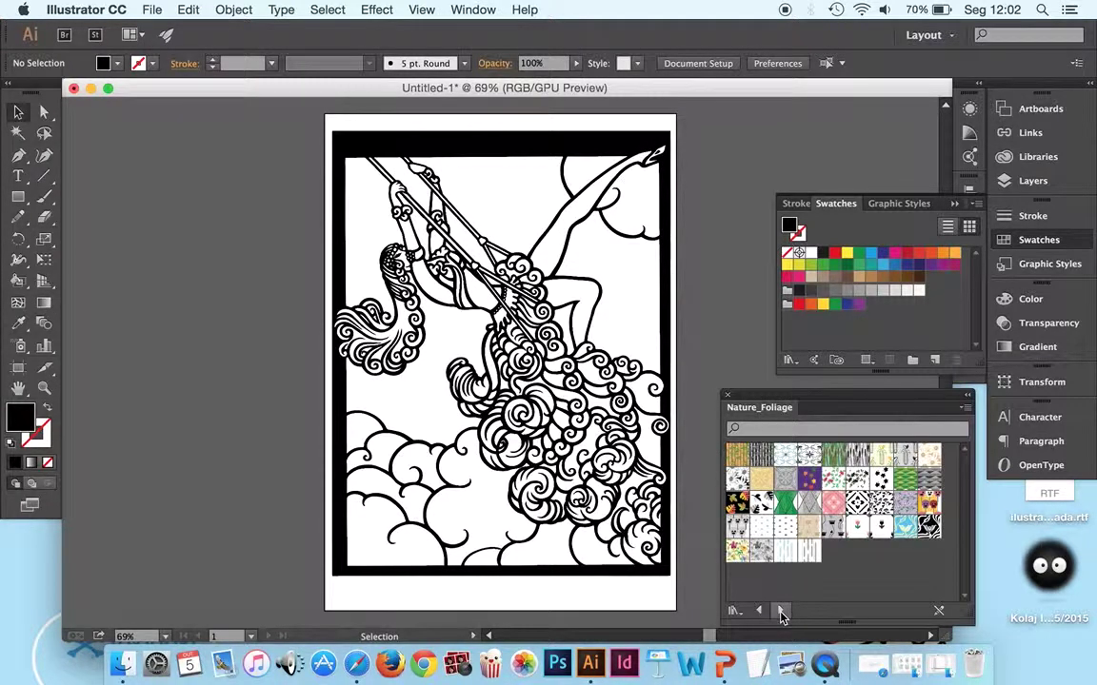
left_click(781, 612)
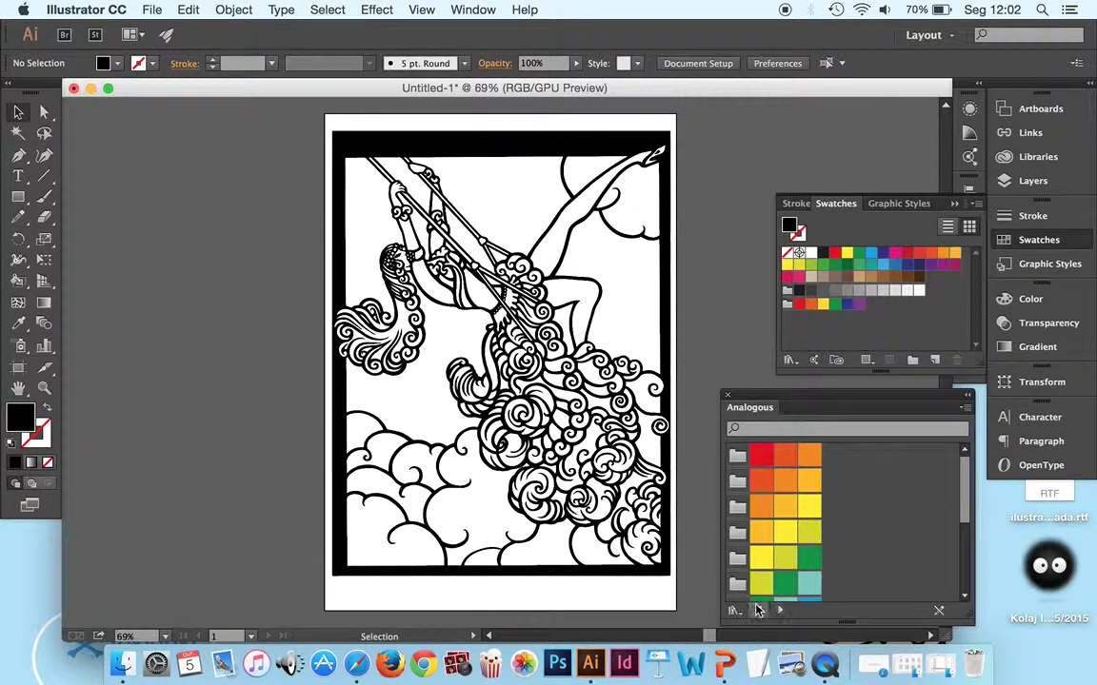
Step: Return to the Decorative Legacy library and add its purple pattern to the document's swatches
left_click(759, 612)
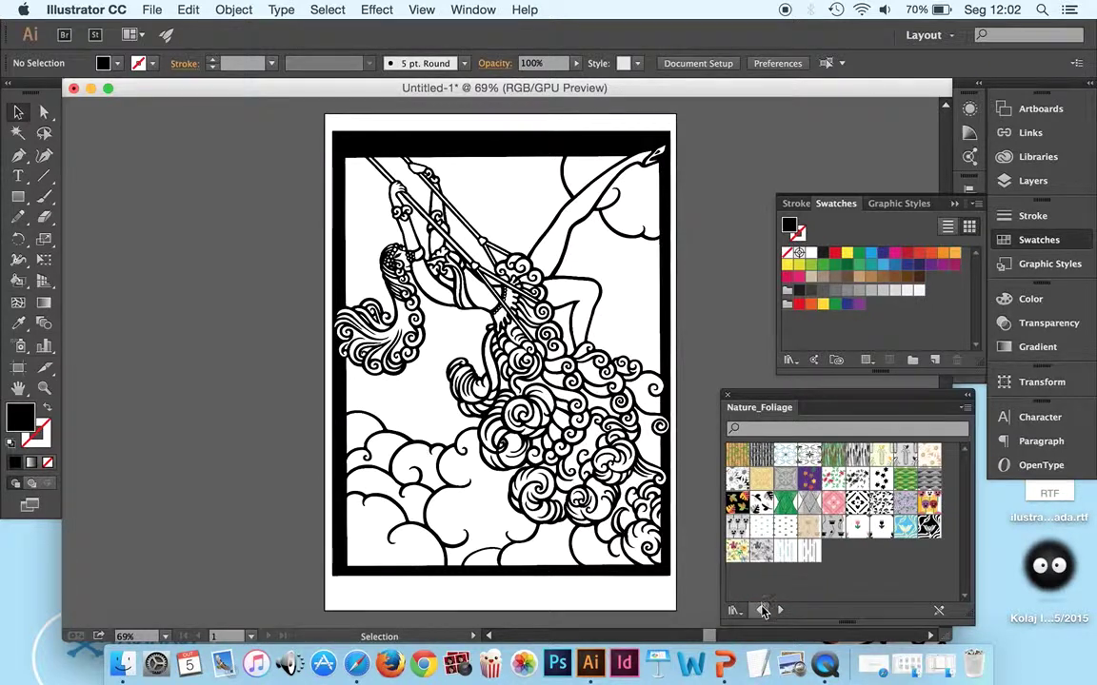
left_click(760, 611)
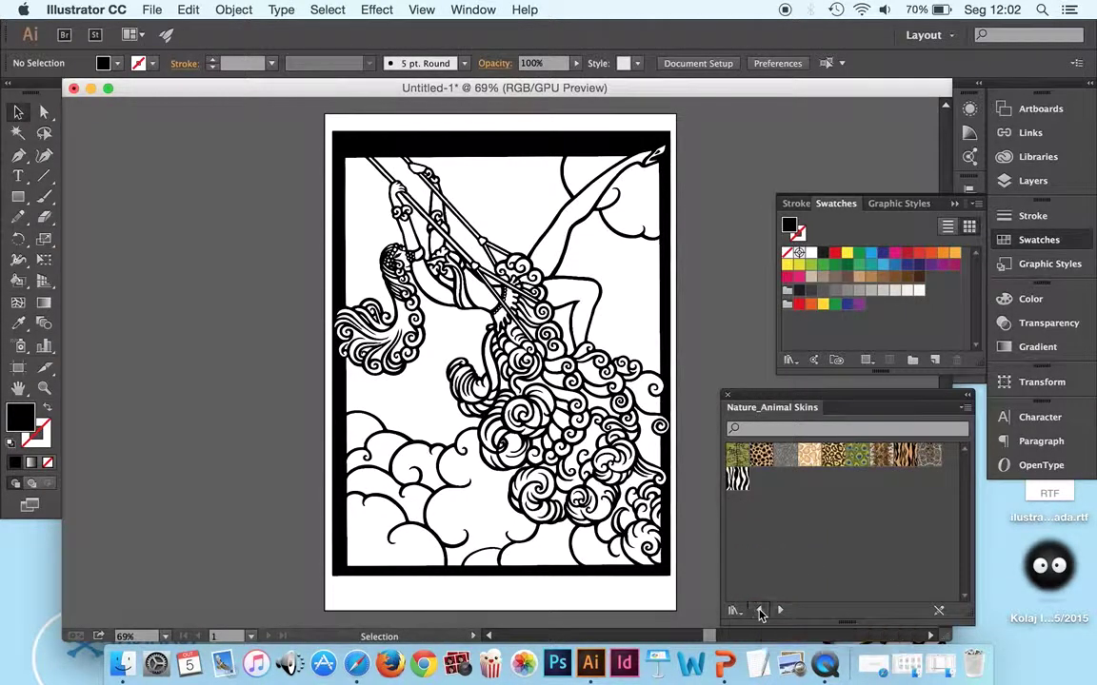
left_click(761, 612)
left_click(761, 612)
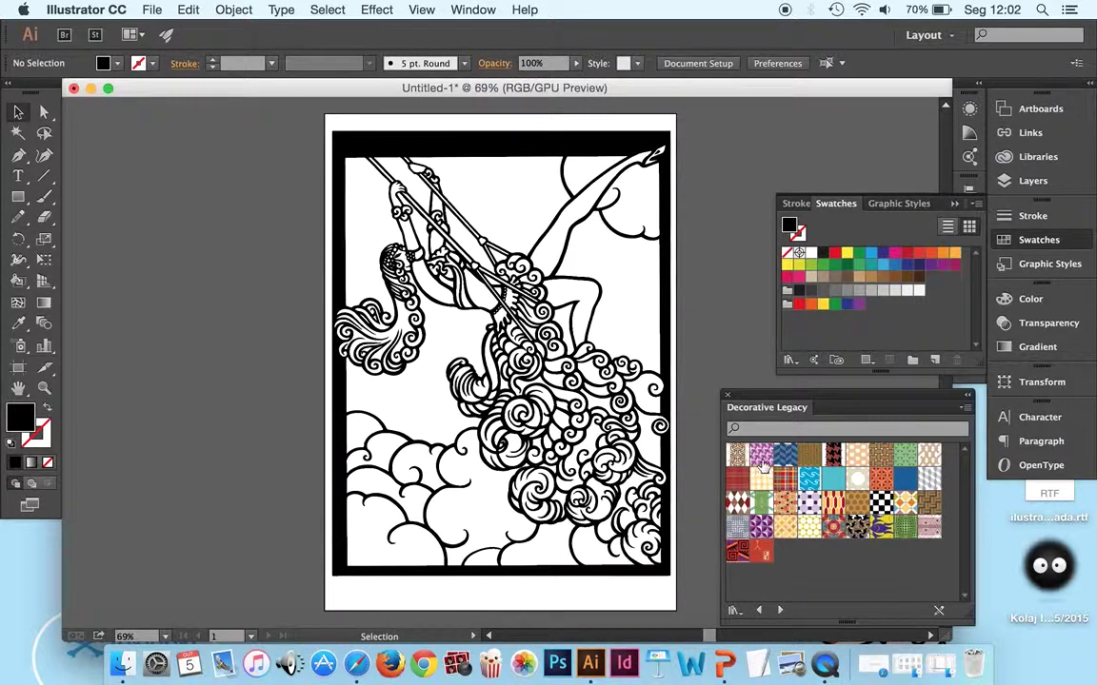
left_click_drag(762, 459, 898, 314)
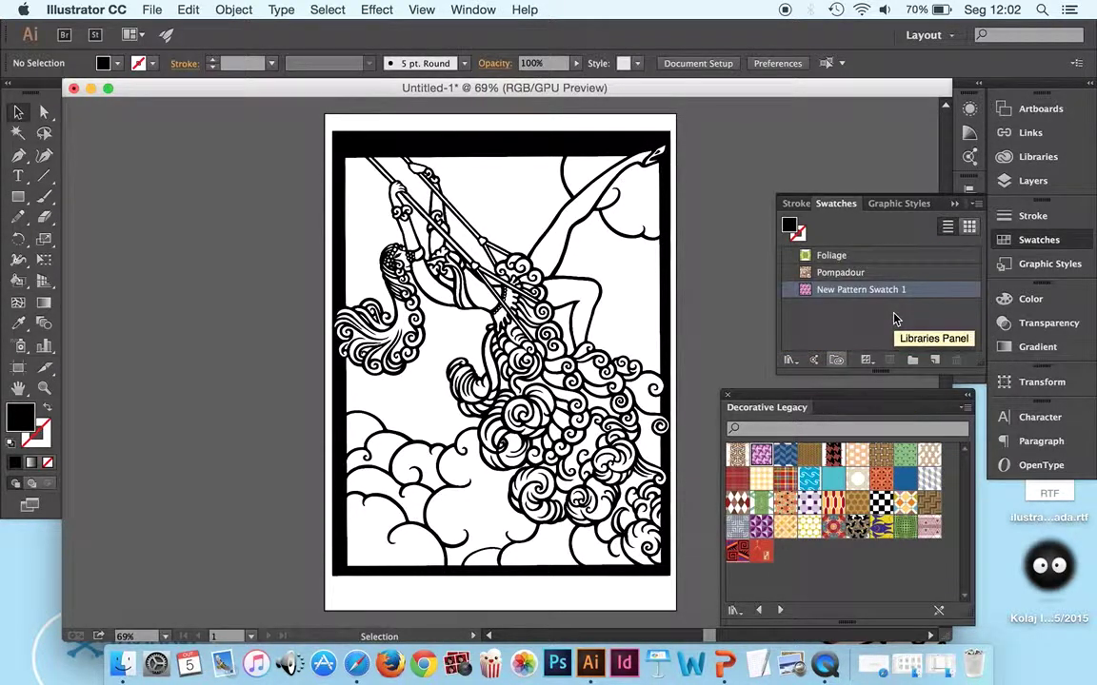
left_click(976, 203)
left_click(745, 279)
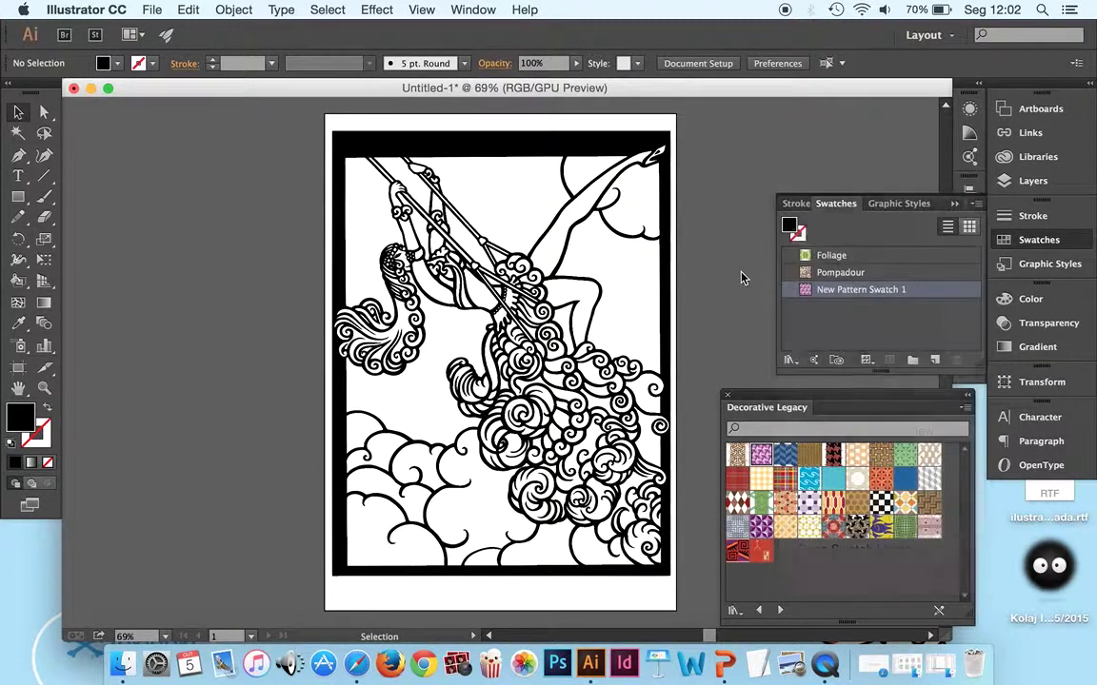
Step: Display the document's pattern swatches as thumbnails
left_click(790, 360)
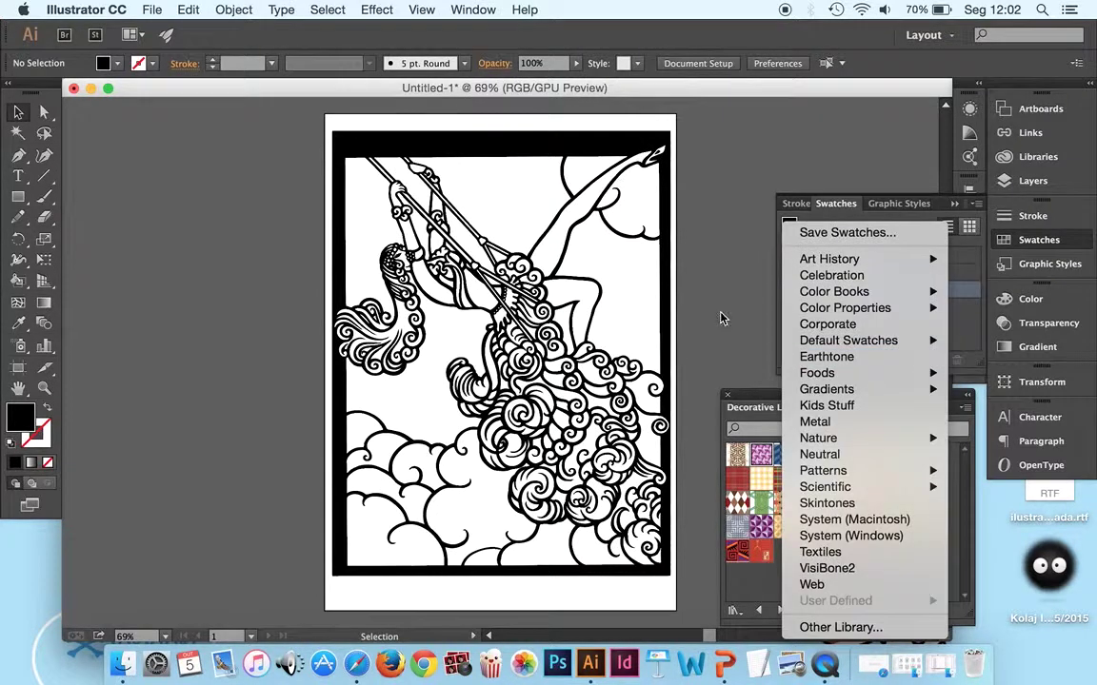
left_click(800, 198)
left_click(954, 202)
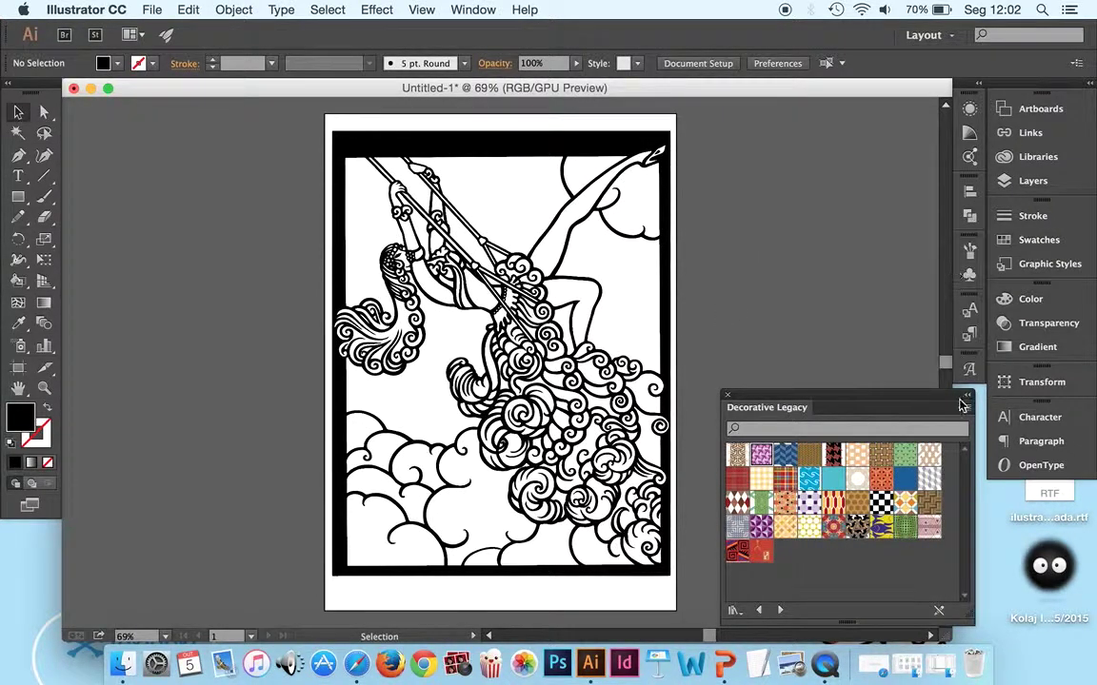
left_click(1043, 242)
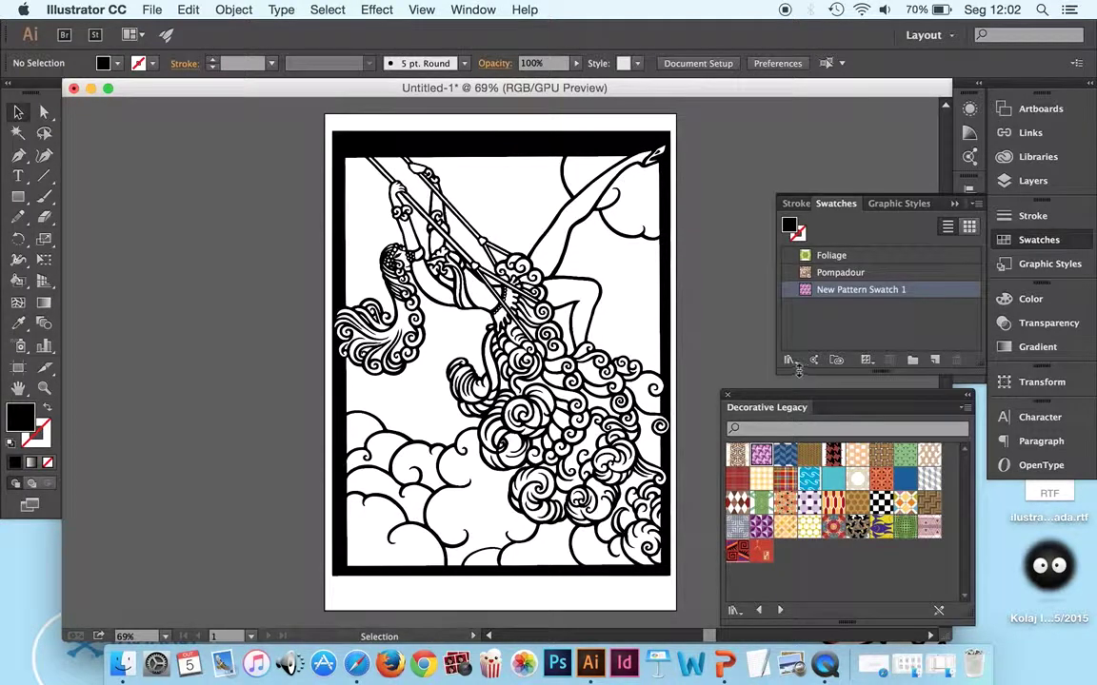
left_click(970, 226)
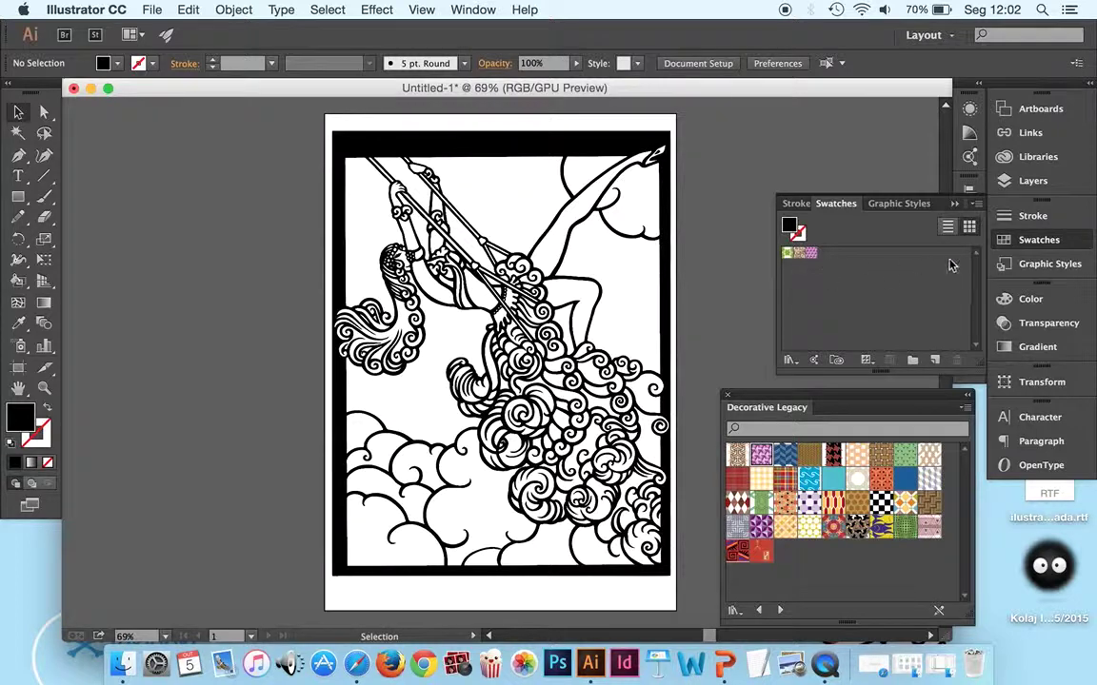
left_click(787, 363)
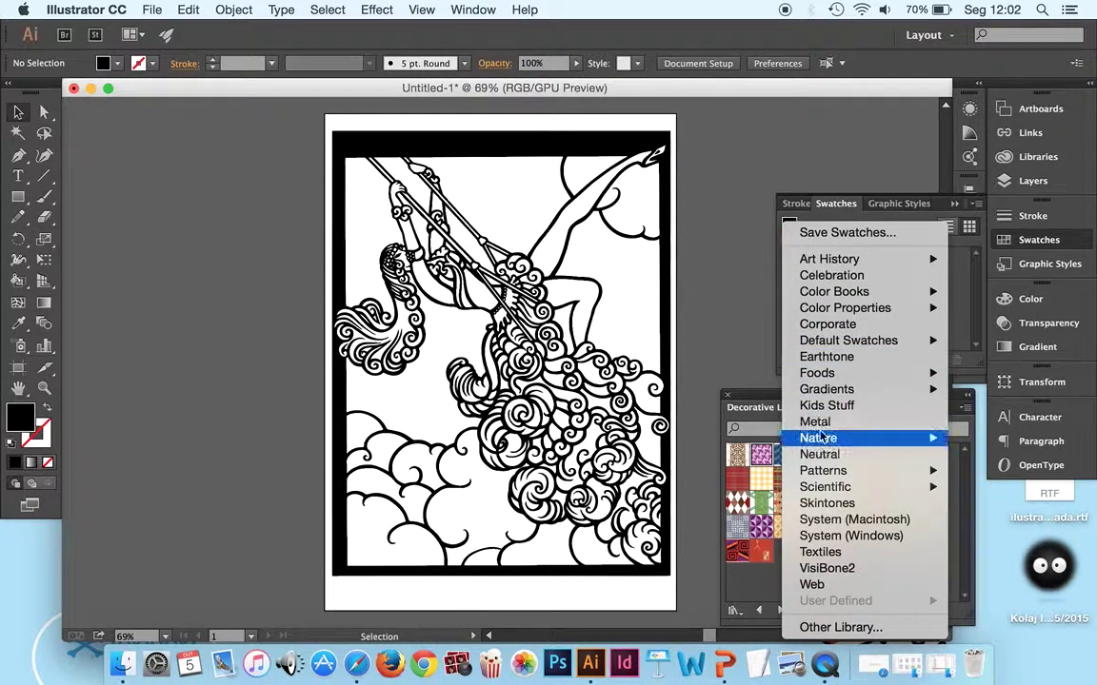
left_click(862, 630)
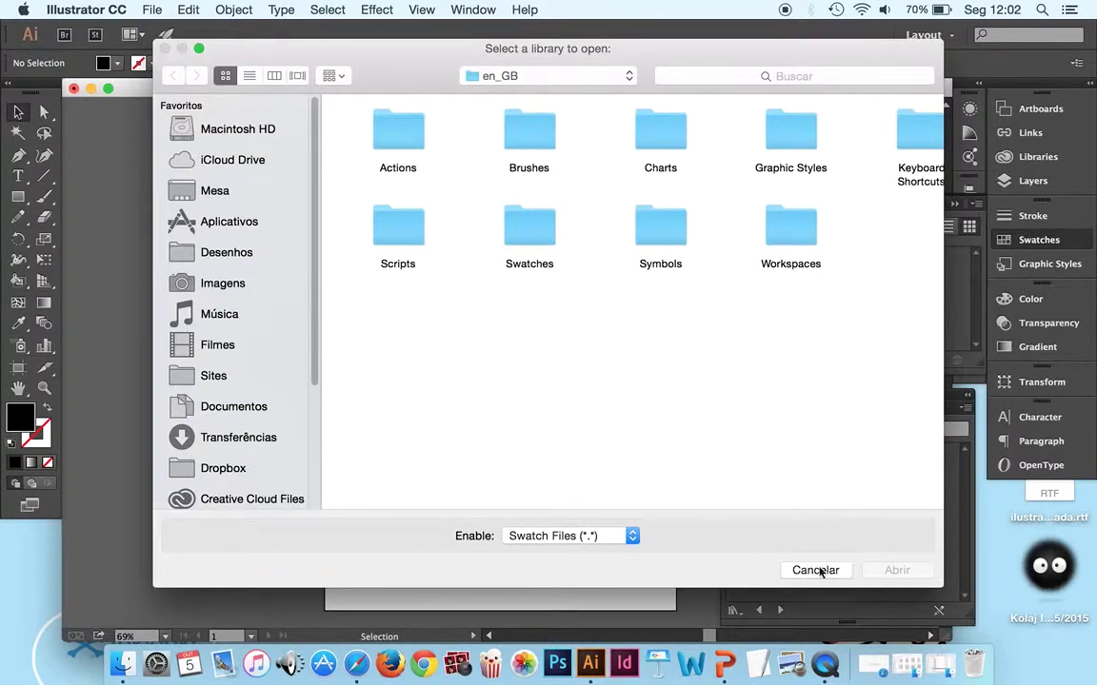
left_click(816, 570)
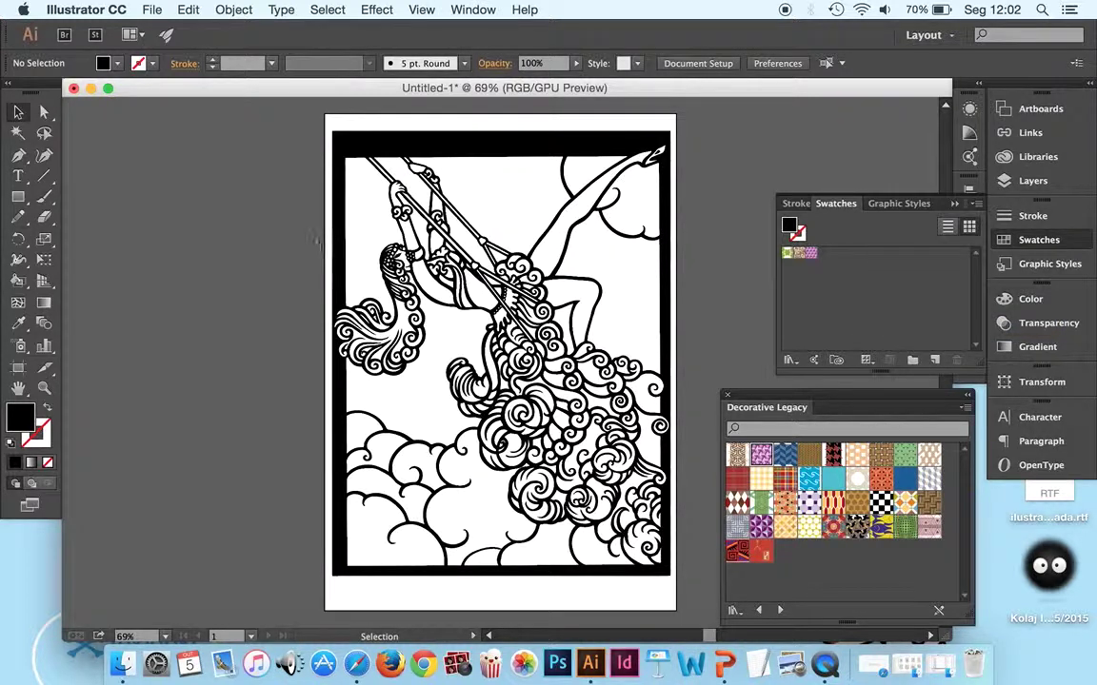
Step: Live Paint the sky between the ropes and raised leg with the blue wave pattern, and the area above the lower clouds with the red floral pattern
left_click_drag(941, 277, 852, 293)
left_click(18, 281)
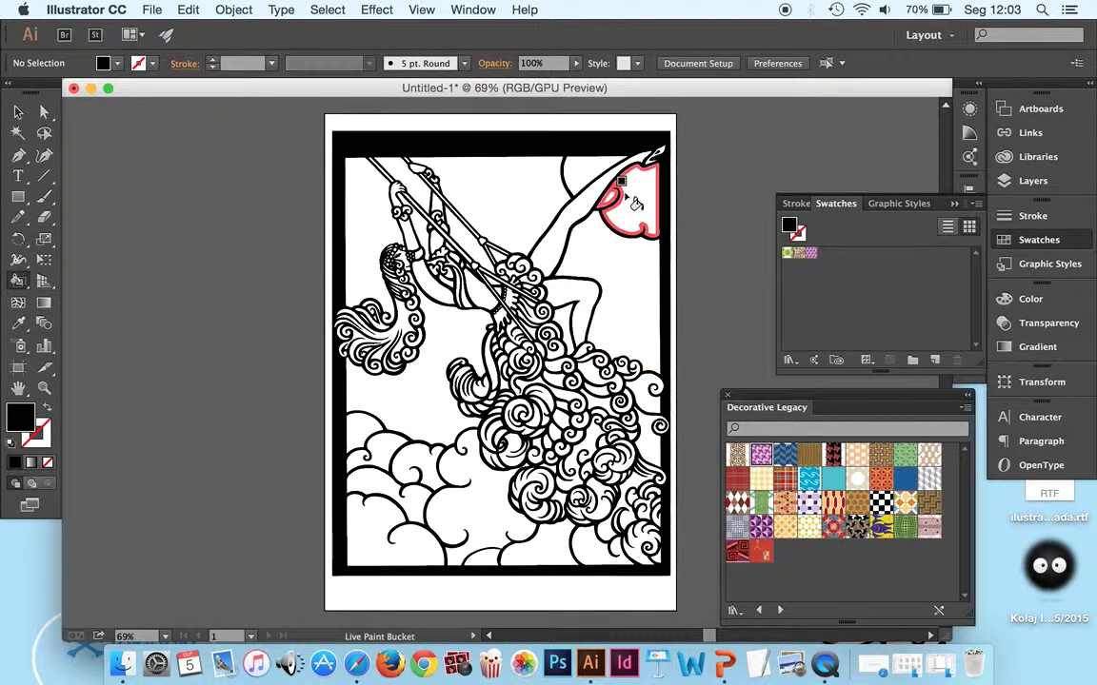
left_click(809, 478)
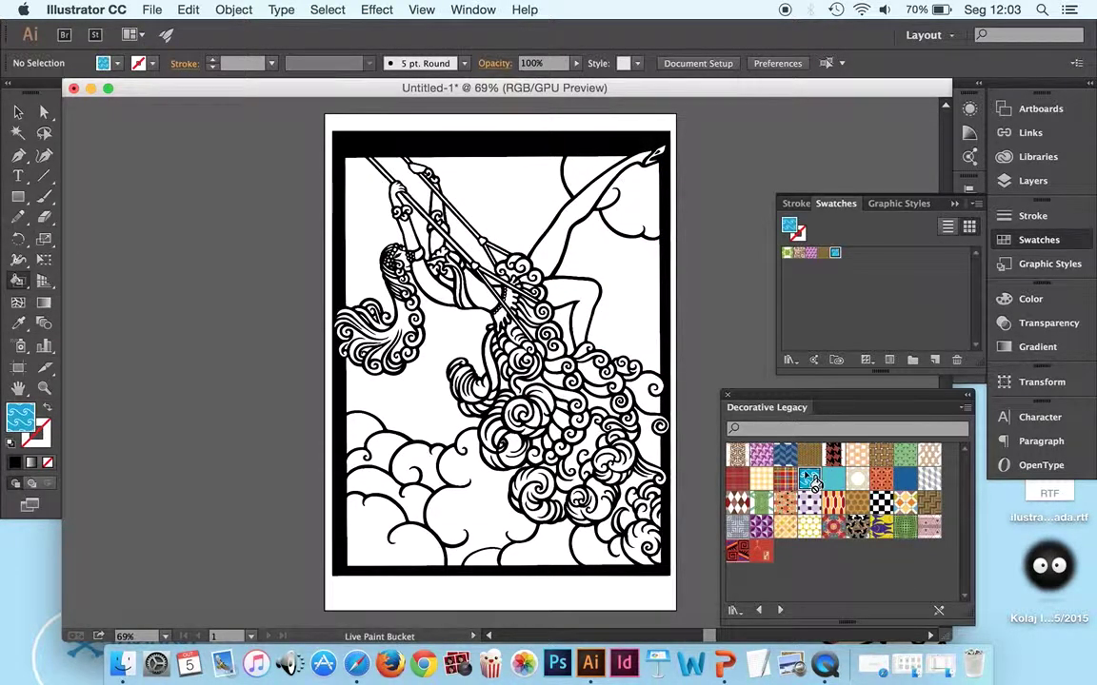
left_click(512, 229)
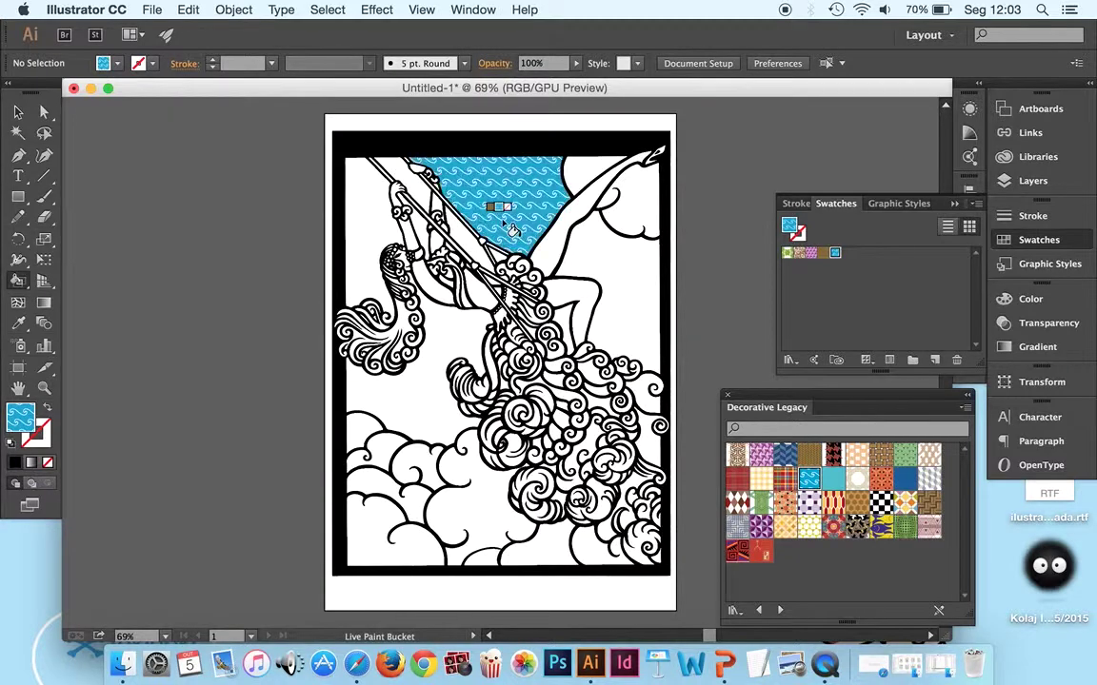
left_click(738, 478)
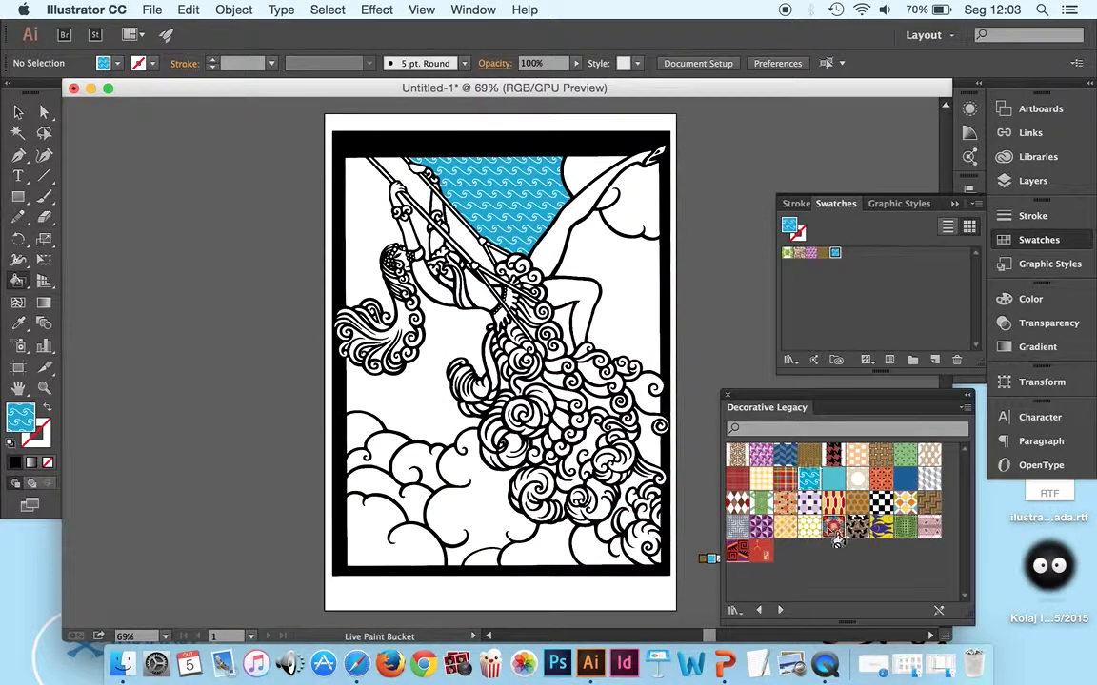
left_click(440, 400)
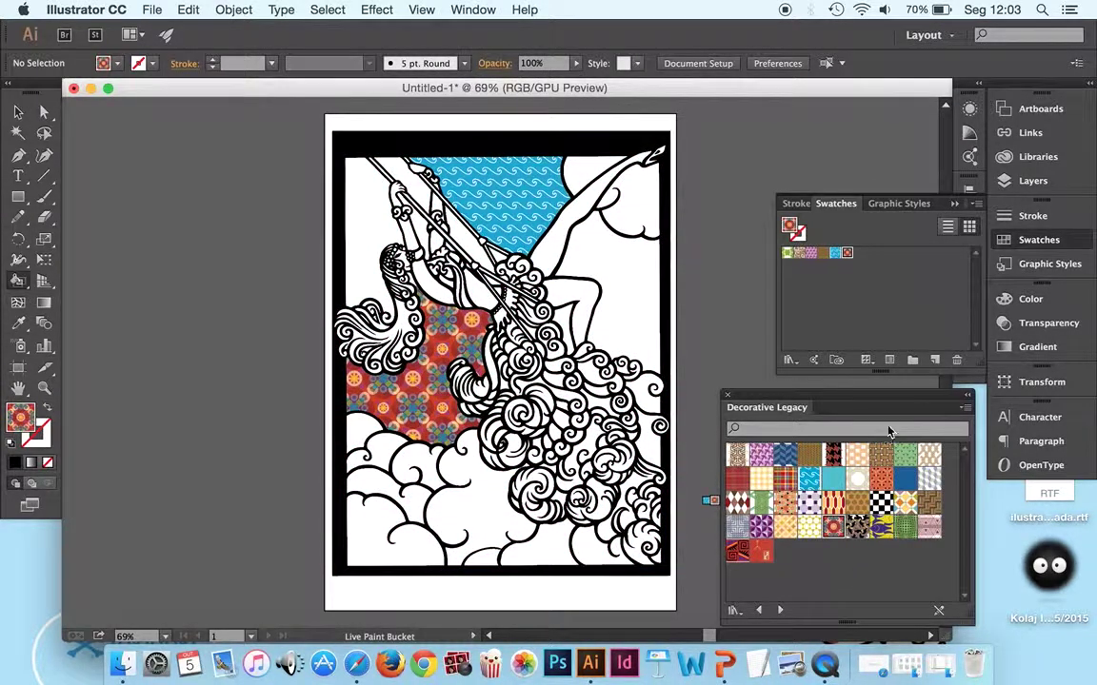
Step: Browse backwards through the swatch libraries from Decorative Legacy to Kids Stuff
left_click(761, 616)
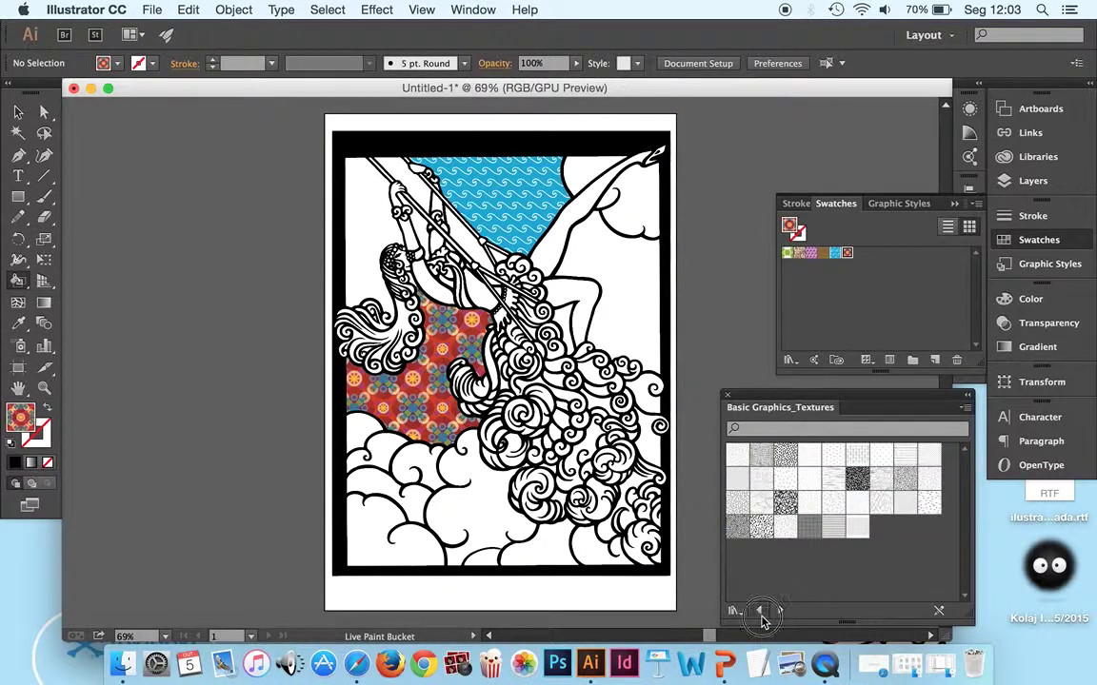
left_click(761, 617)
left_click(761, 617)
left_click(760, 617)
left_click(761, 615)
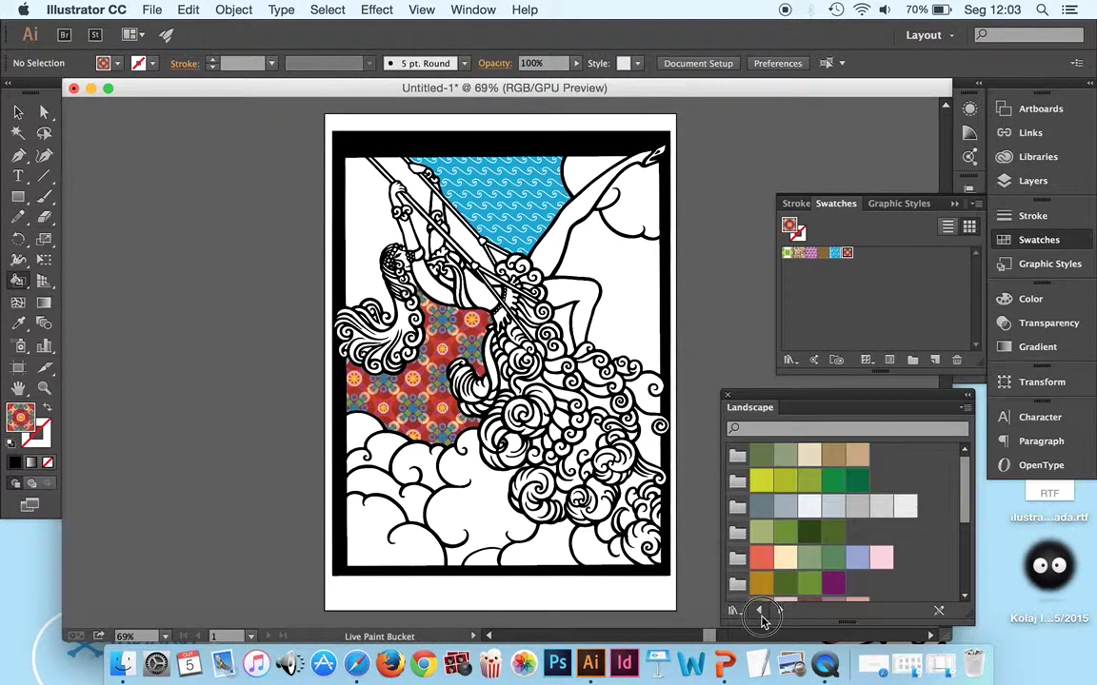
left_click(761, 615)
left_click(760, 615)
left_click(761, 615)
left_click(760, 615)
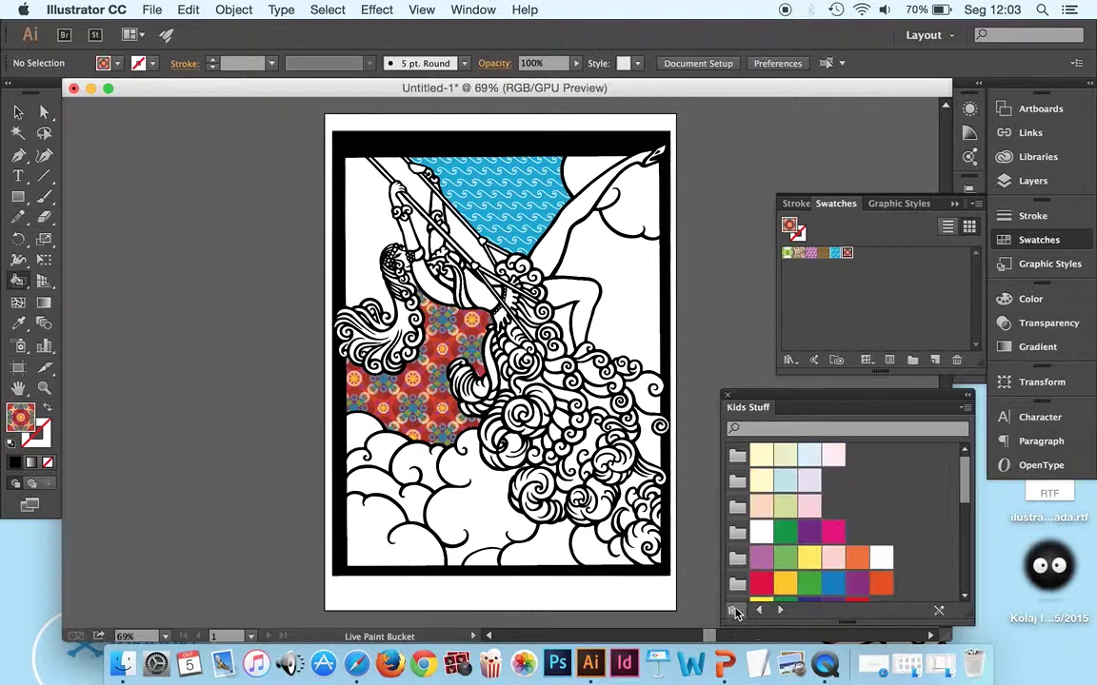
Step: Open the Brights gradient library and advance to Color Combinations
left_click(733, 611)
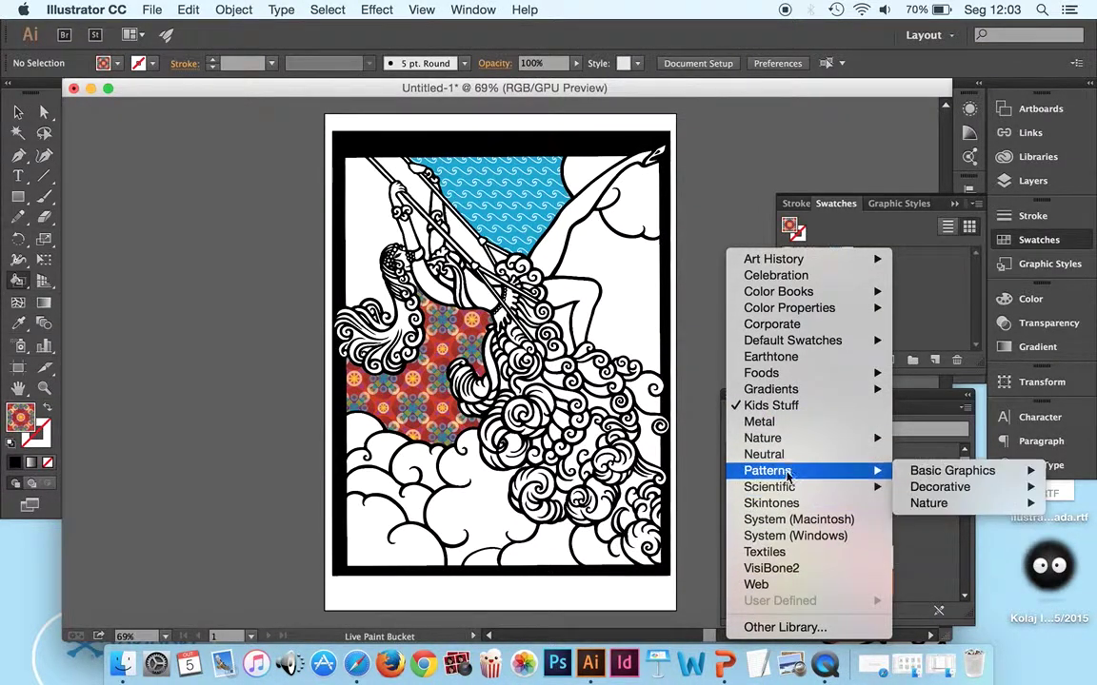
mouse_move(807, 389)
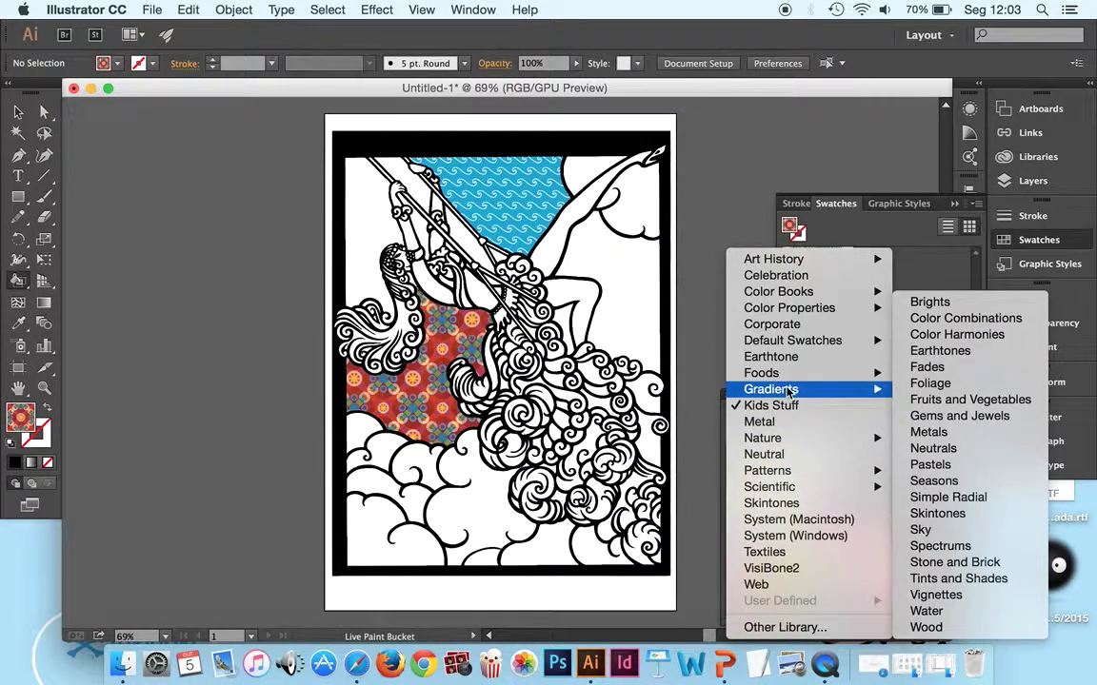
left_click(929, 302)
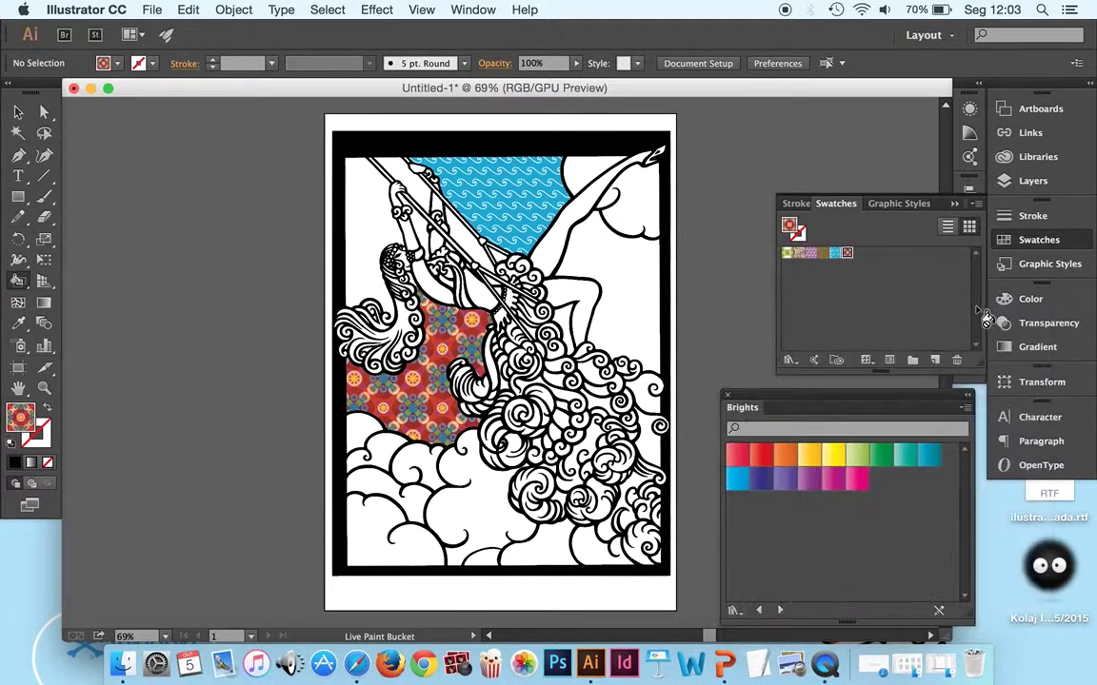
left_click(784, 611)
Step: Fill the remaining sky areas around the arms, between the ropes and behind the bent leg with the yellow-orange-red gradient
left_click(859, 483)
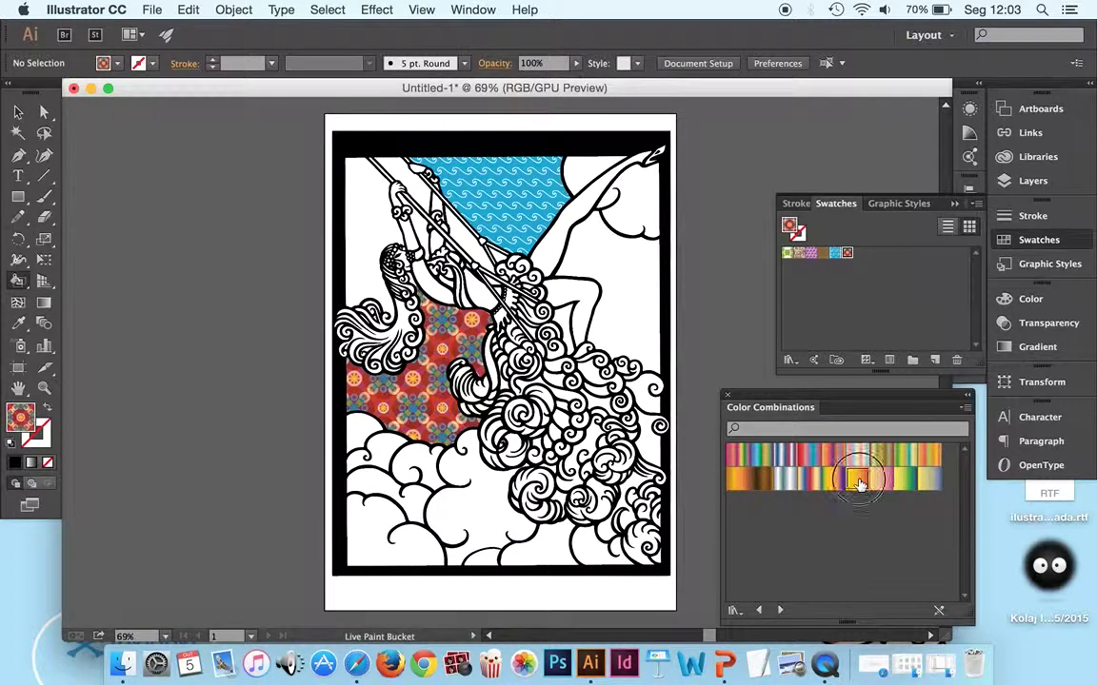
left_click(371, 235)
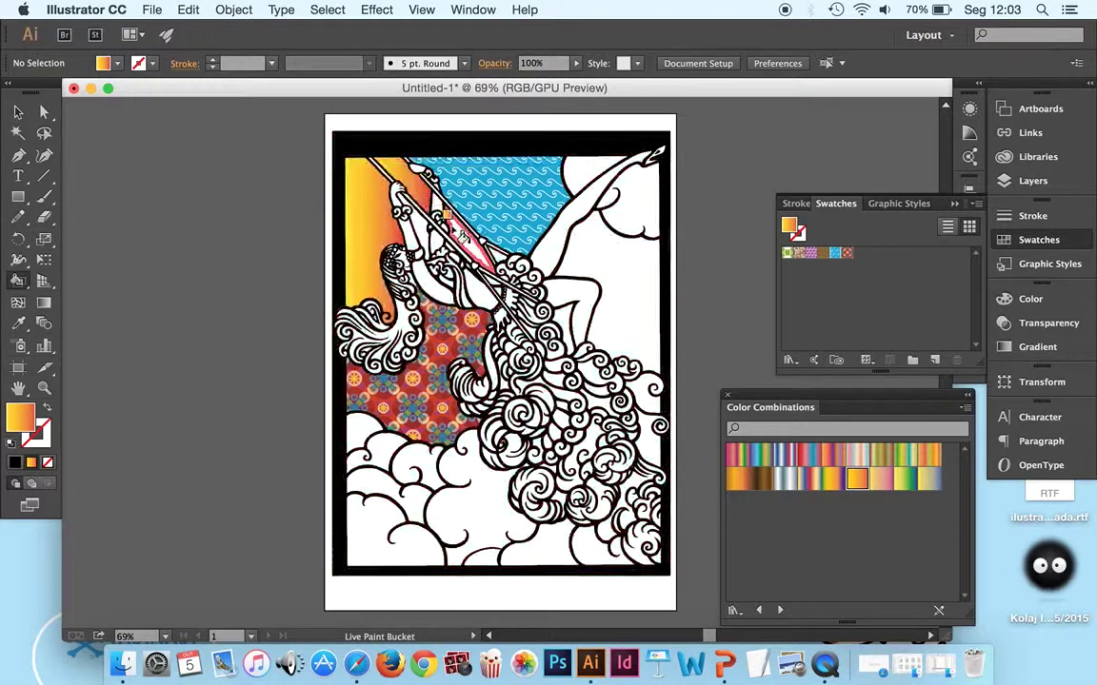
left_click(433, 226)
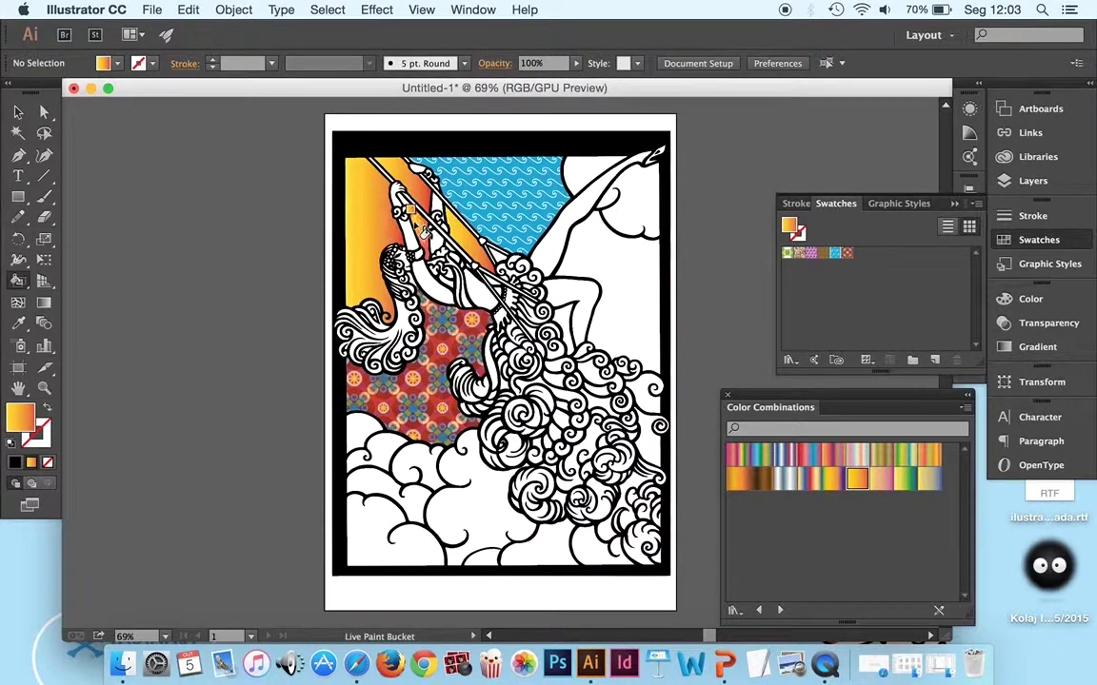
left_click(585, 247)
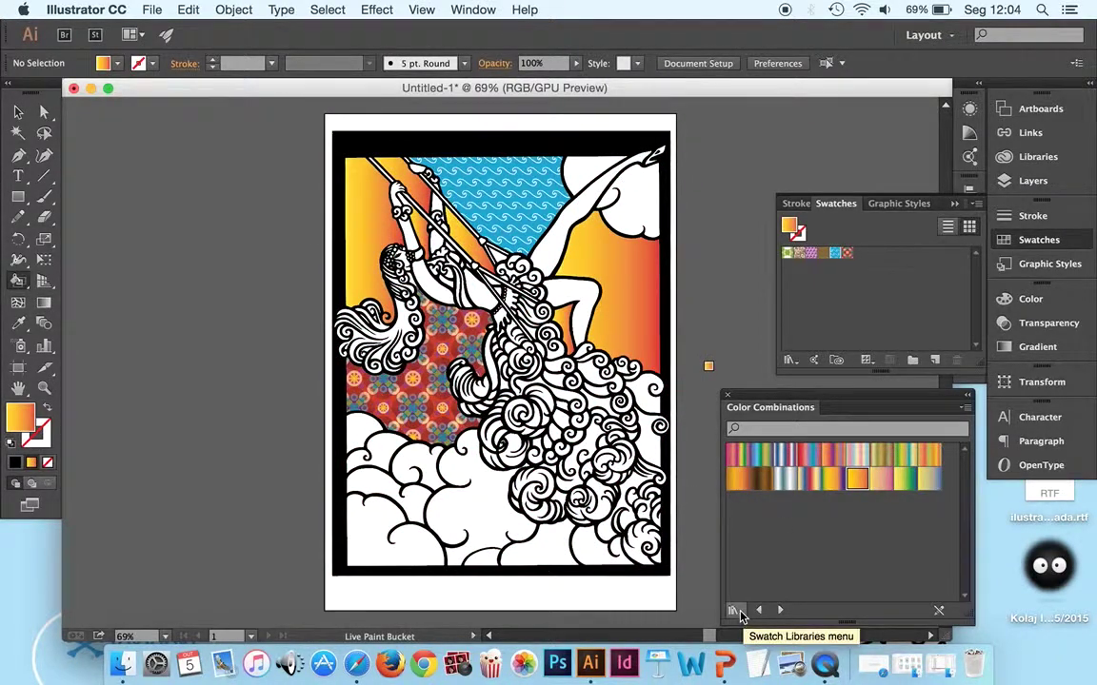
Step: Open the Skintones library, choose the fourth tone of the fourth colour group as fill and add that group to the document's swatches
left_click(734, 611)
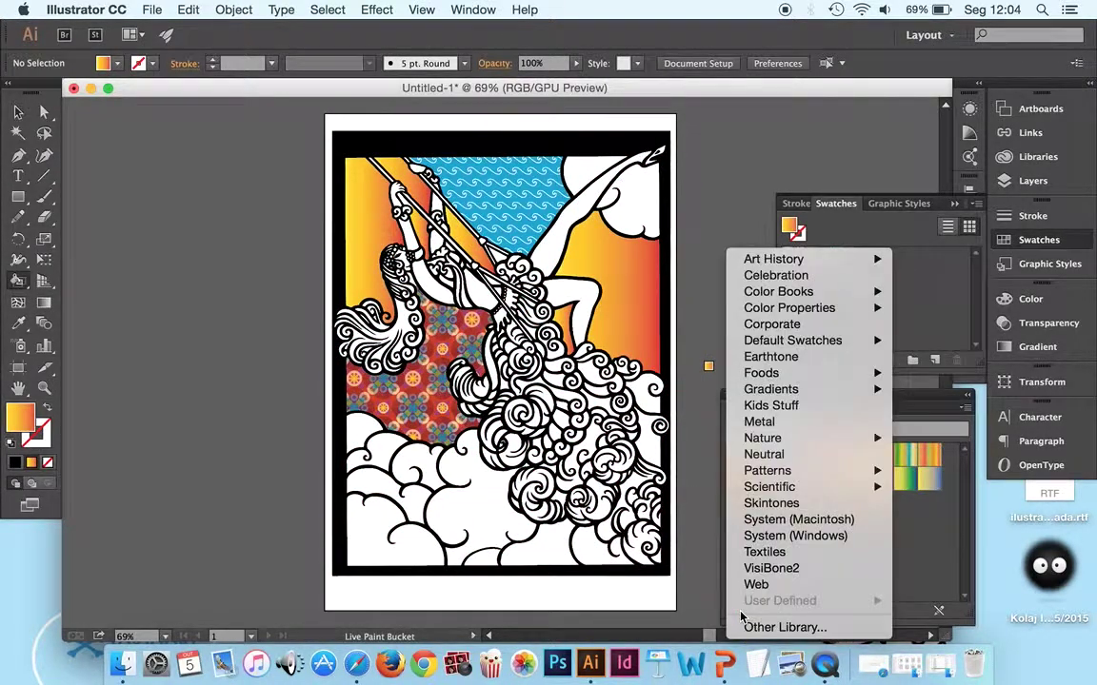
left_click(794, 509)
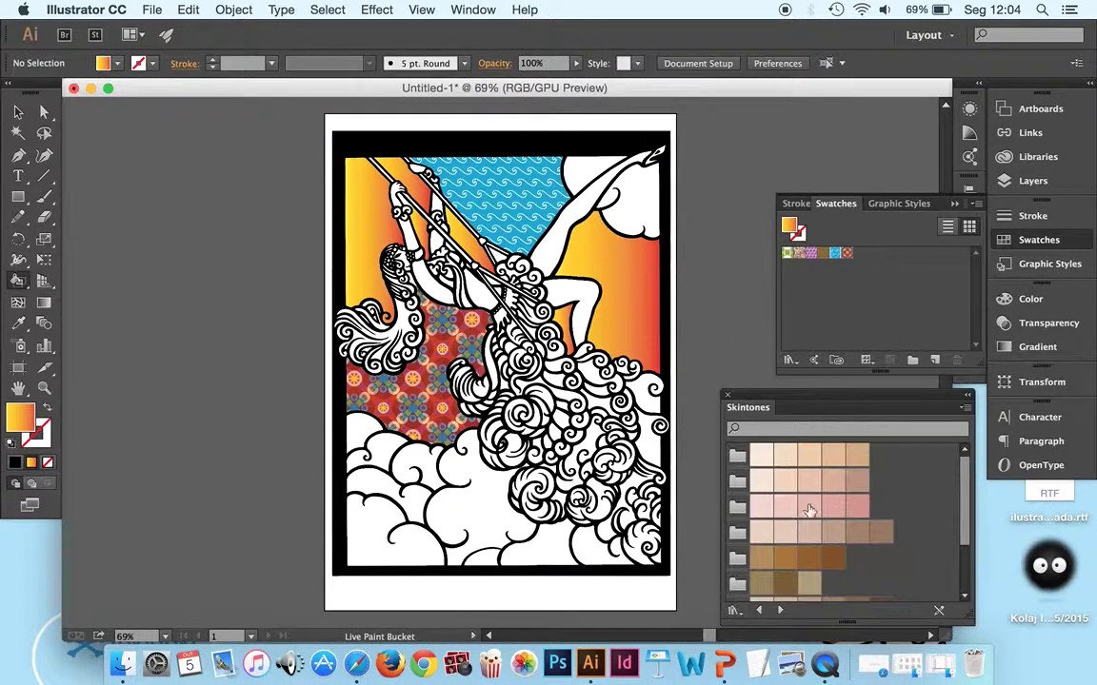
scroll(906, 527, "up", 3)
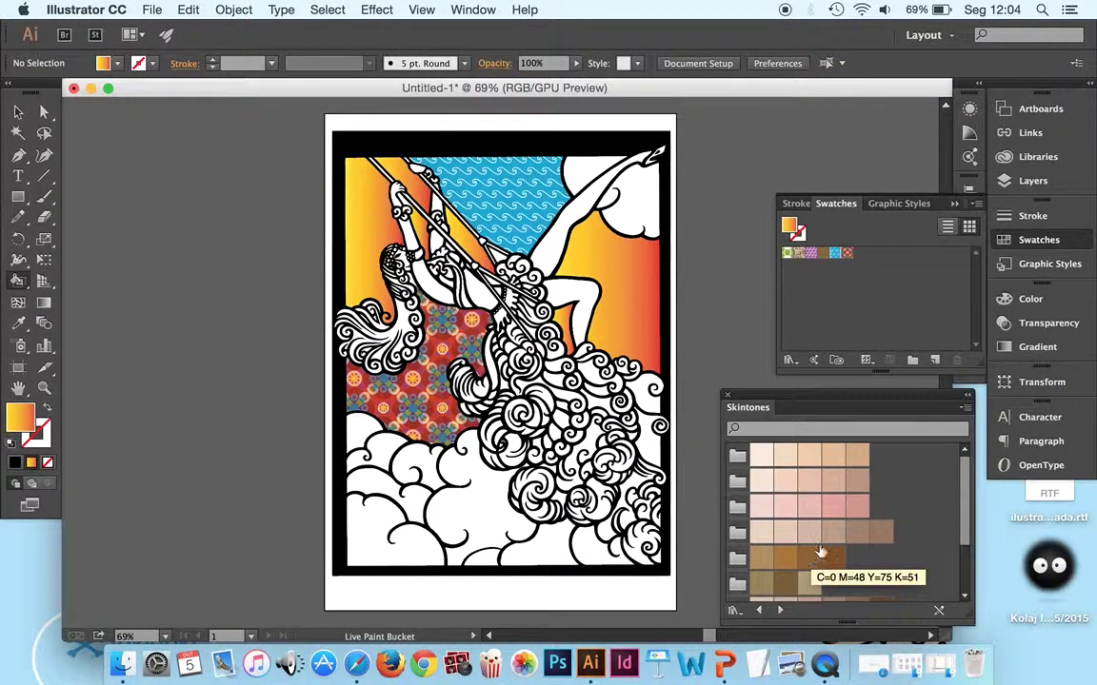
left_click(842, 536)
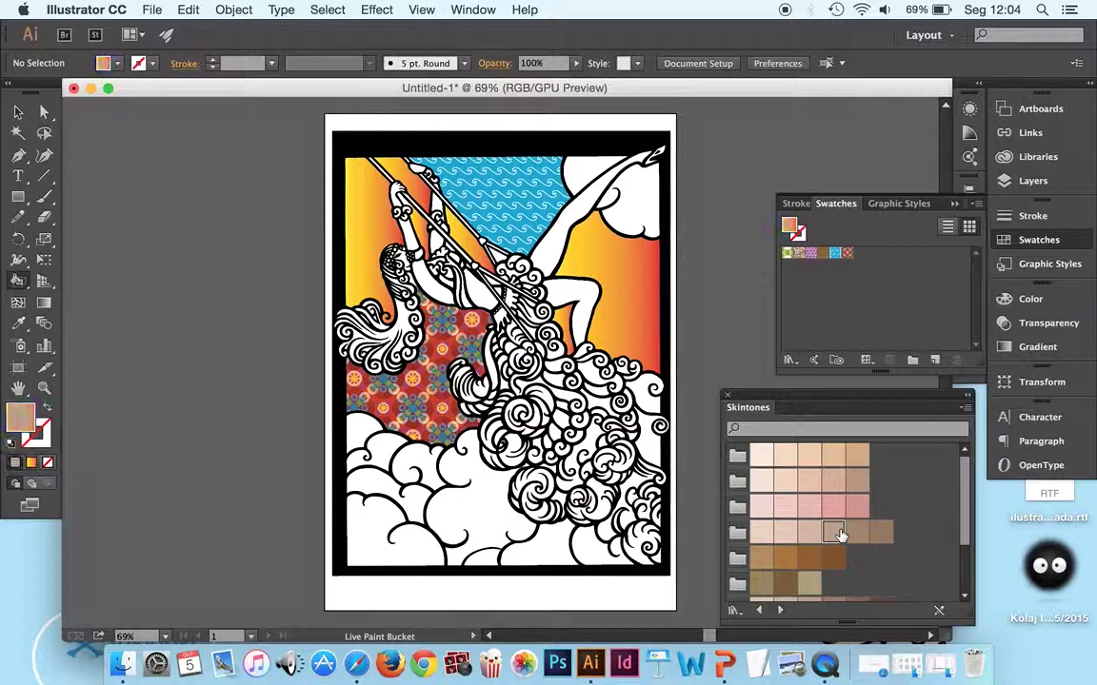
left_click(736, 533)
left_click_drag(812, 393, 821, 309)
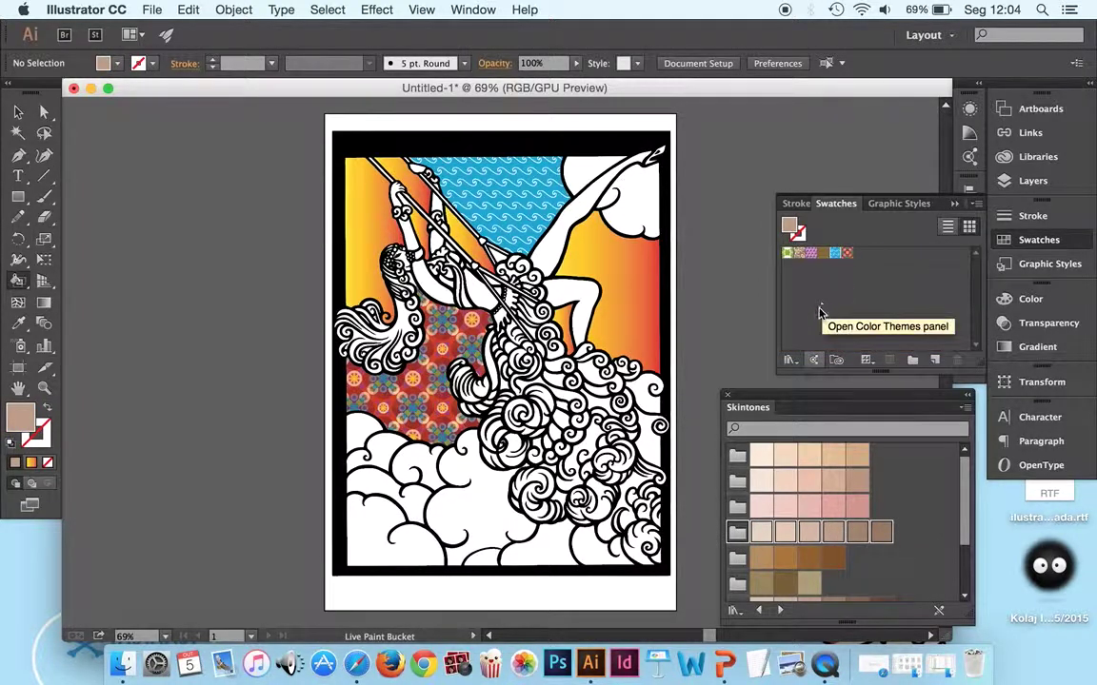
left_click(814, 361)
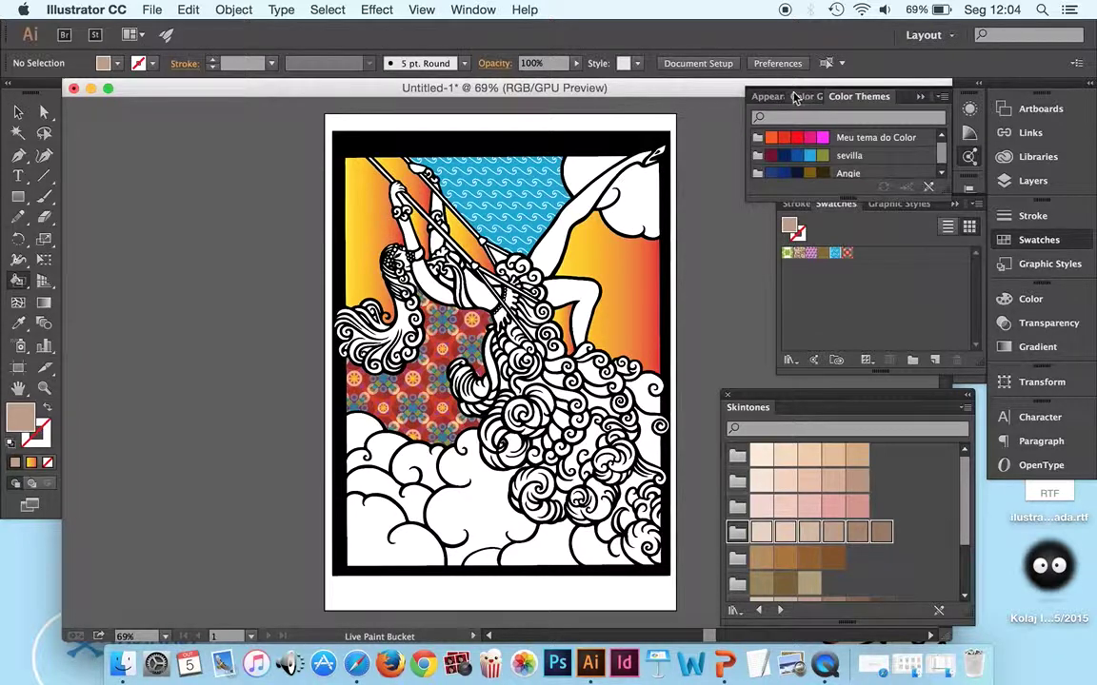
left_click(919, 97)
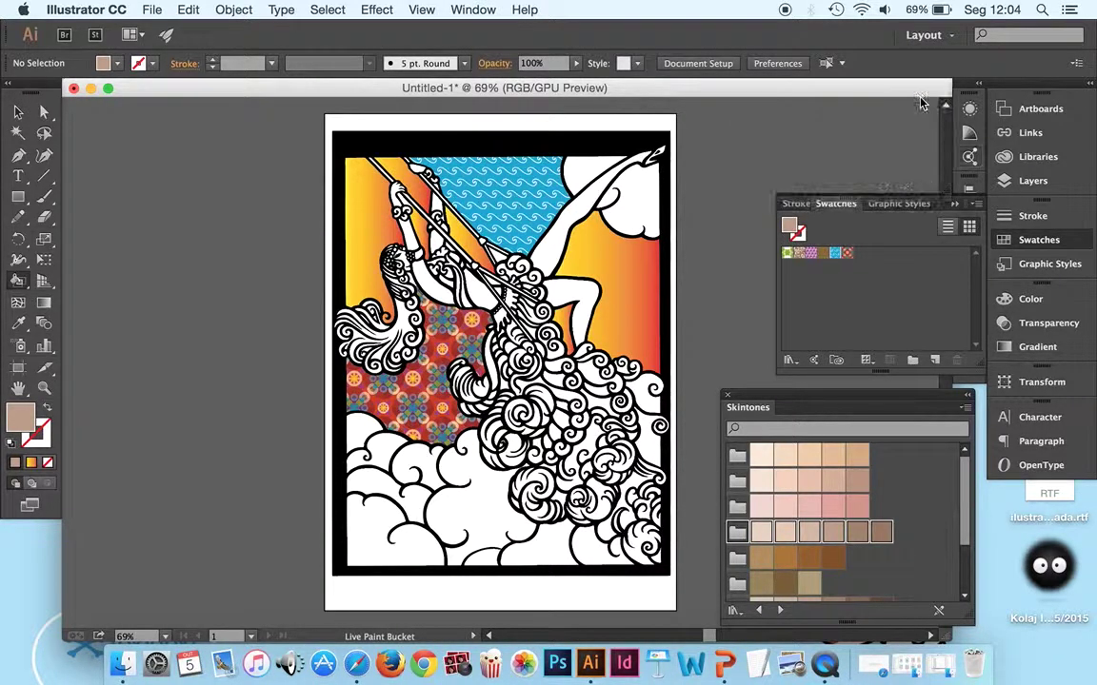
left_click(838, 362)
left_click(739, 329)
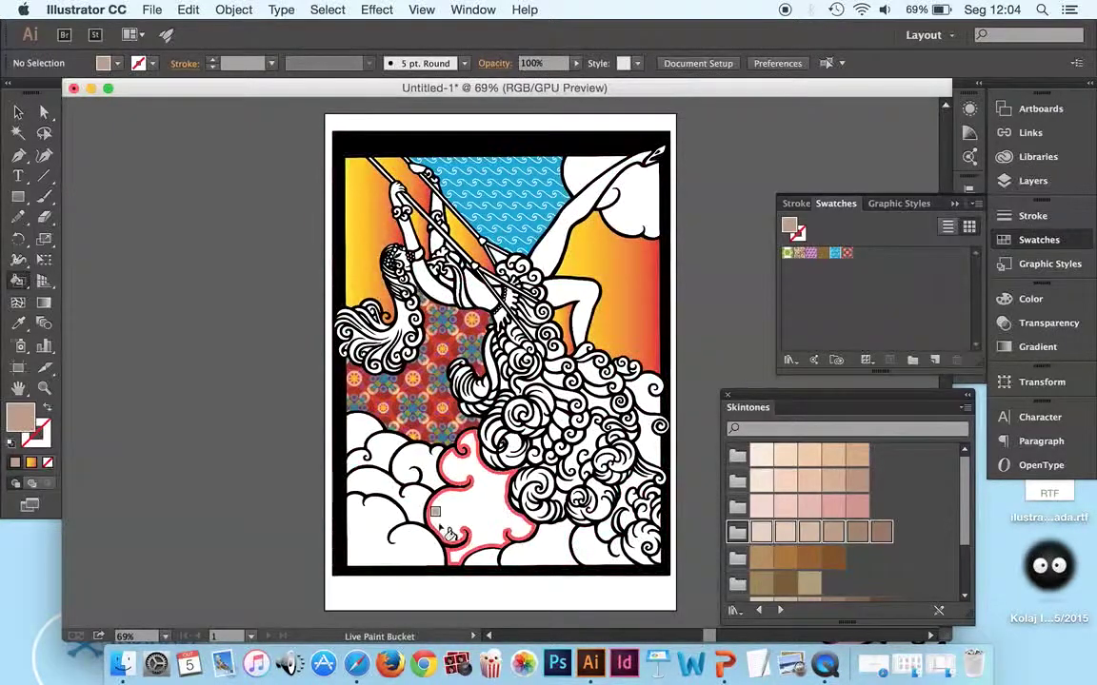
Step: Fill the figure's legs, arms and upper body with the chosen beige-brown skin tone
left_click(585, 302)
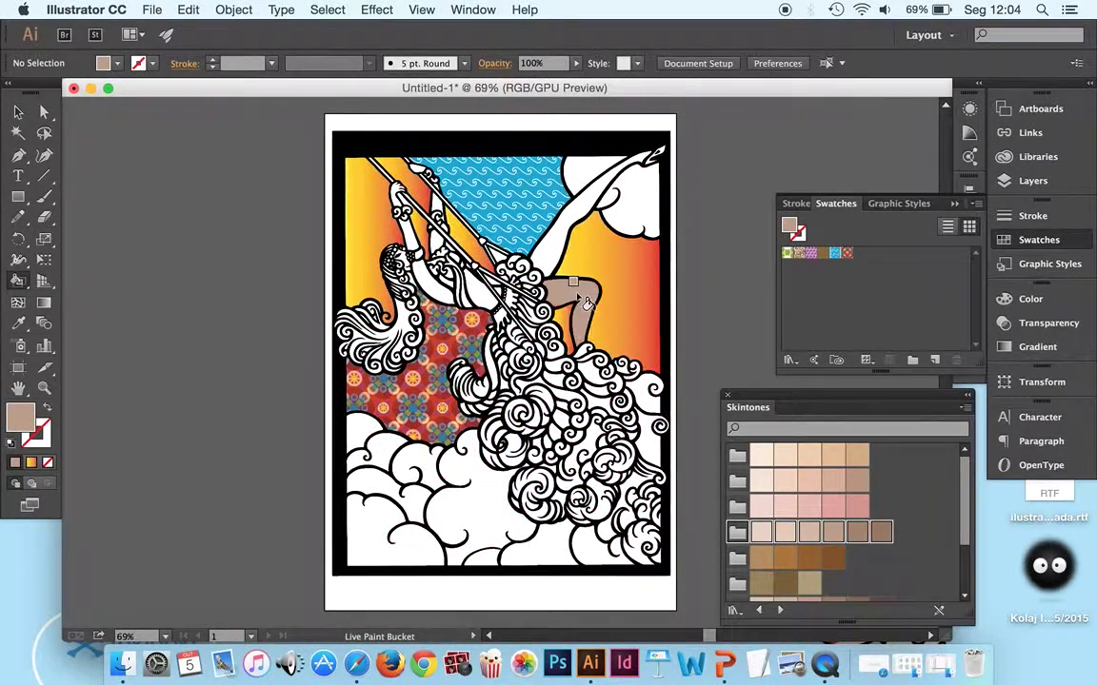
left_click(564, 243)
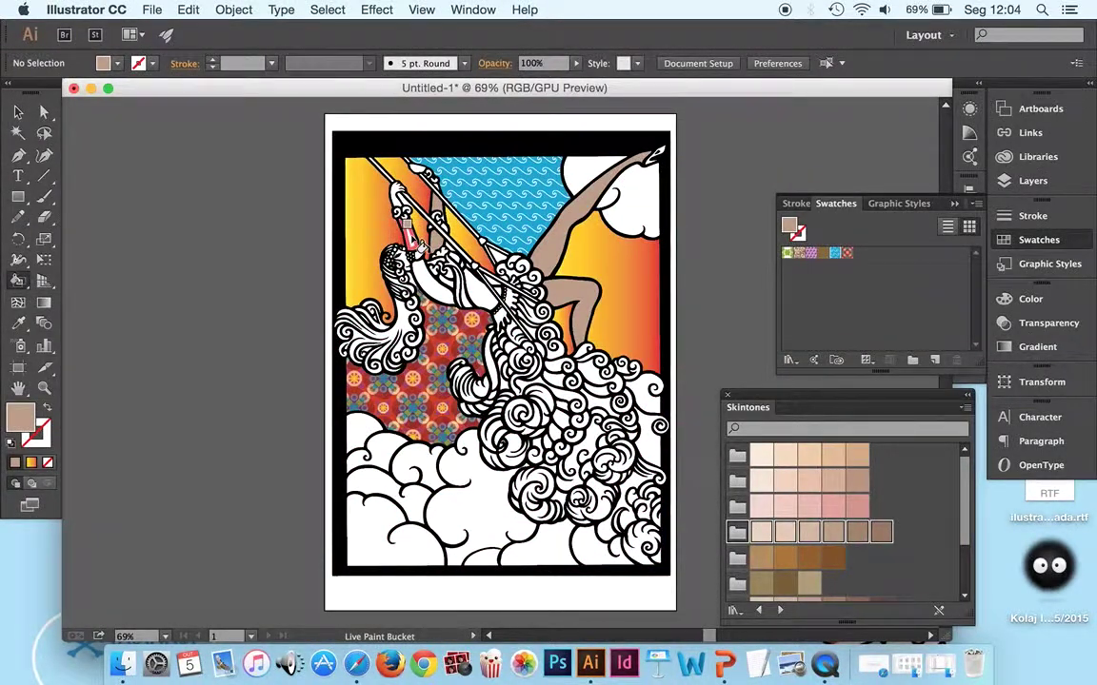
left_click(410, 236)
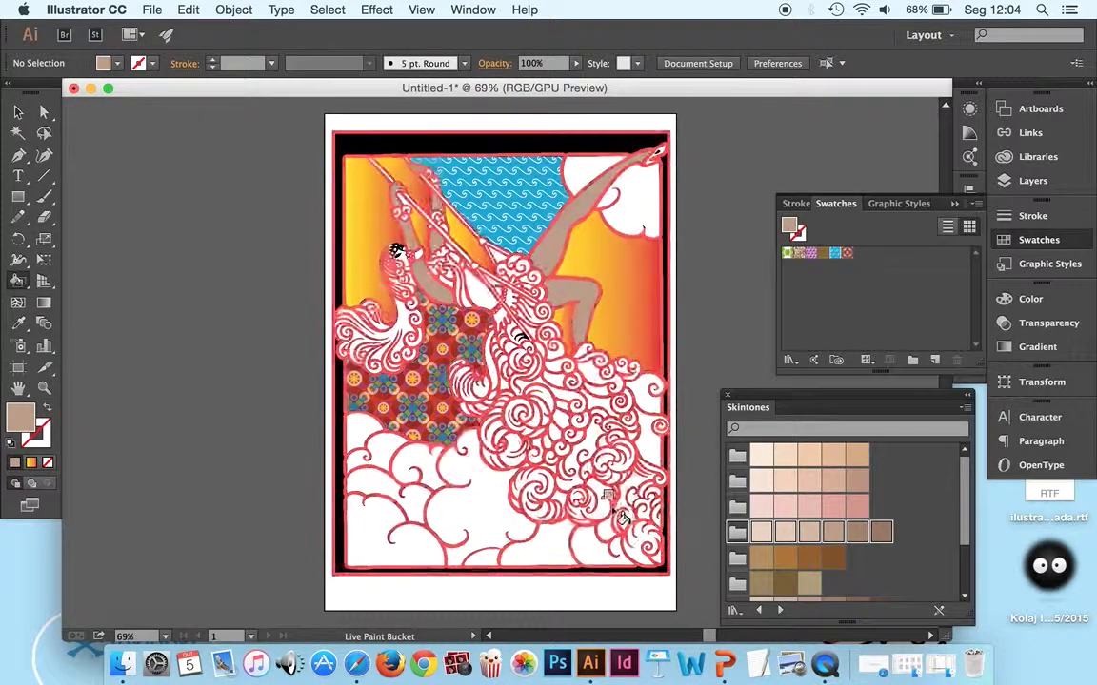
Step: Draw a skin-toned square on the empty canvas beside the artboard and a smaller circle over its lower-right corner
left_click(17, 197)
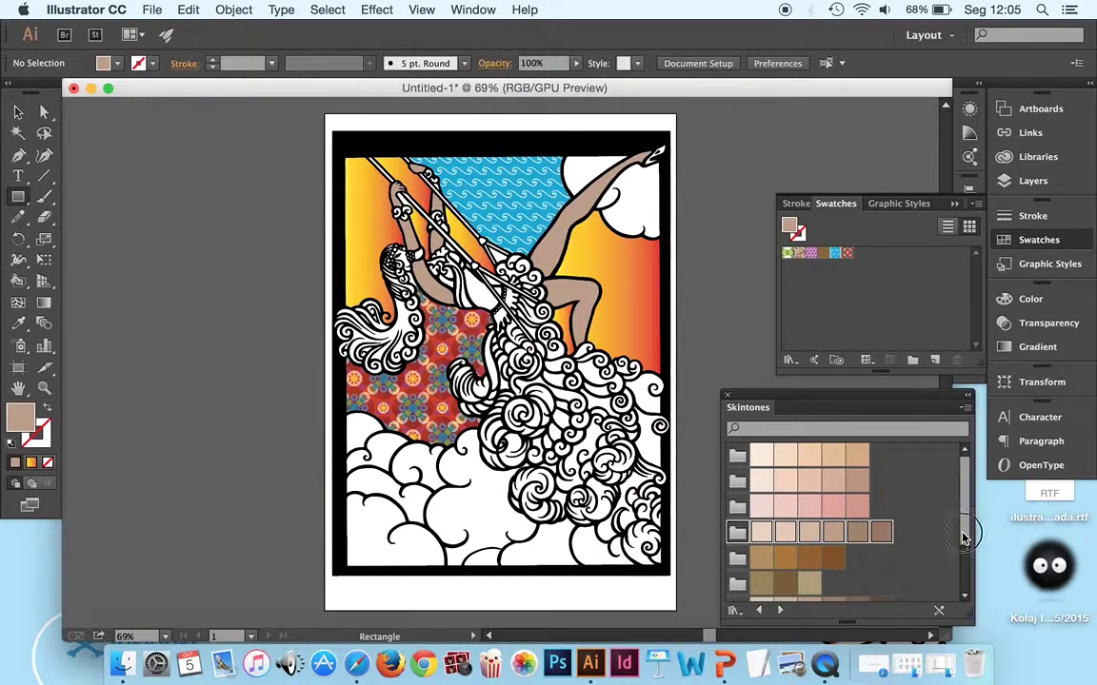
scroll(963, 536, "down", 3)
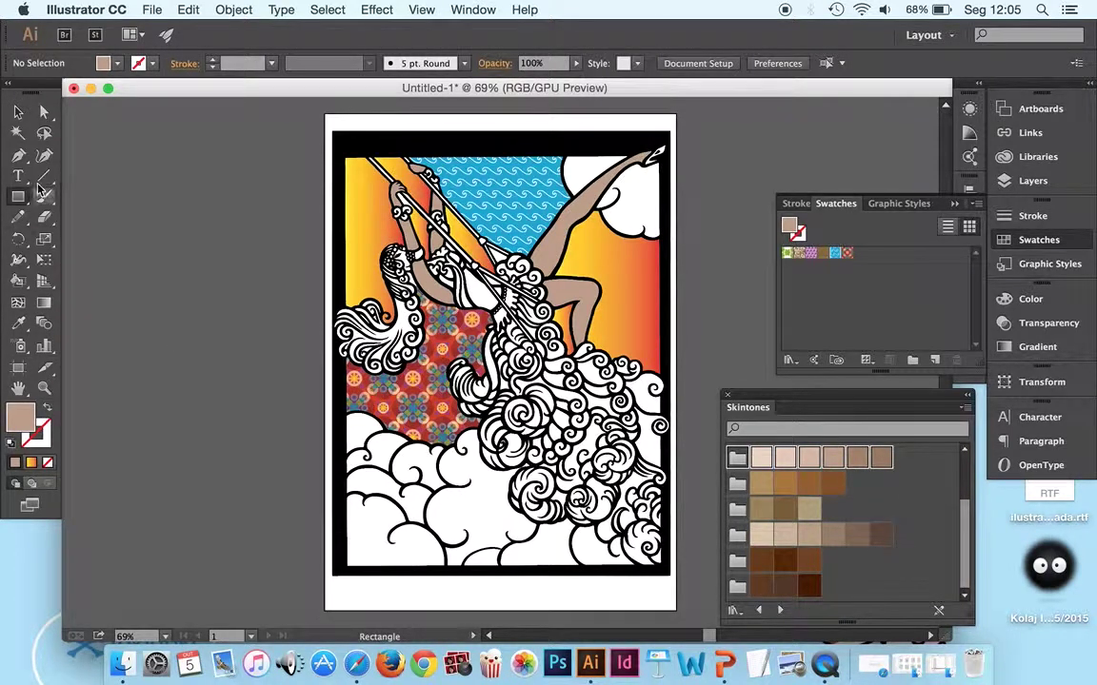
left_click_drag(168, 267, 226, 347)
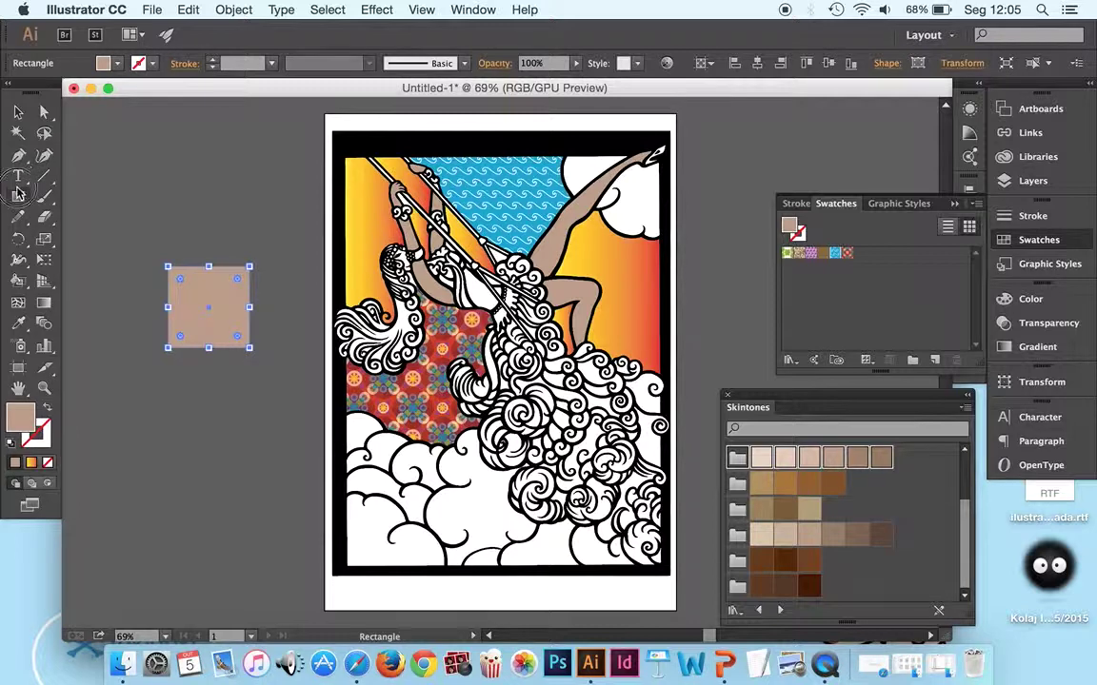
left_click_drag(18, 196, 79, 240)
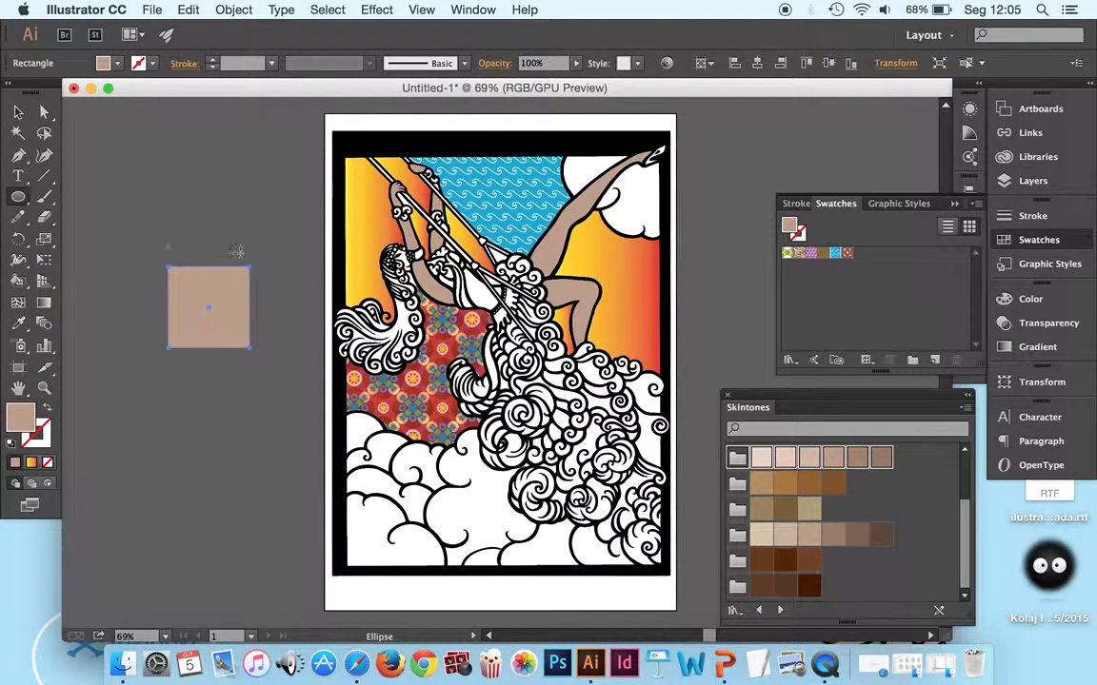
left_click_drag(202, 307, 245, 349)
left_click(21, 113)
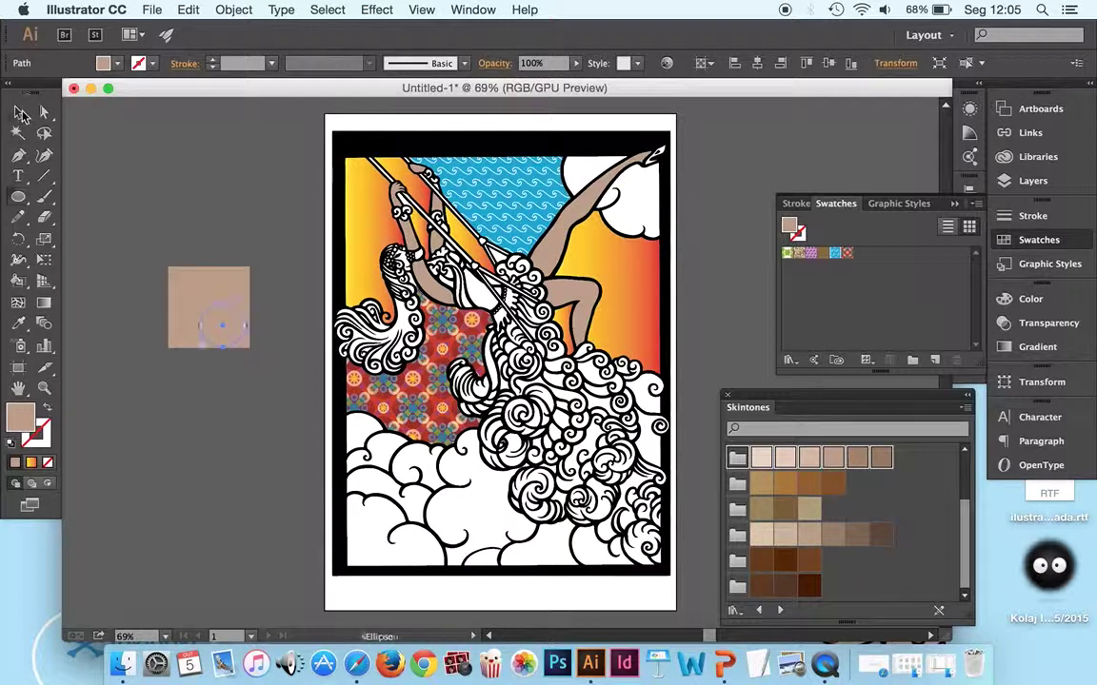
Step: Fill the small circle with yellow and deselect it
left_click(116, 64)
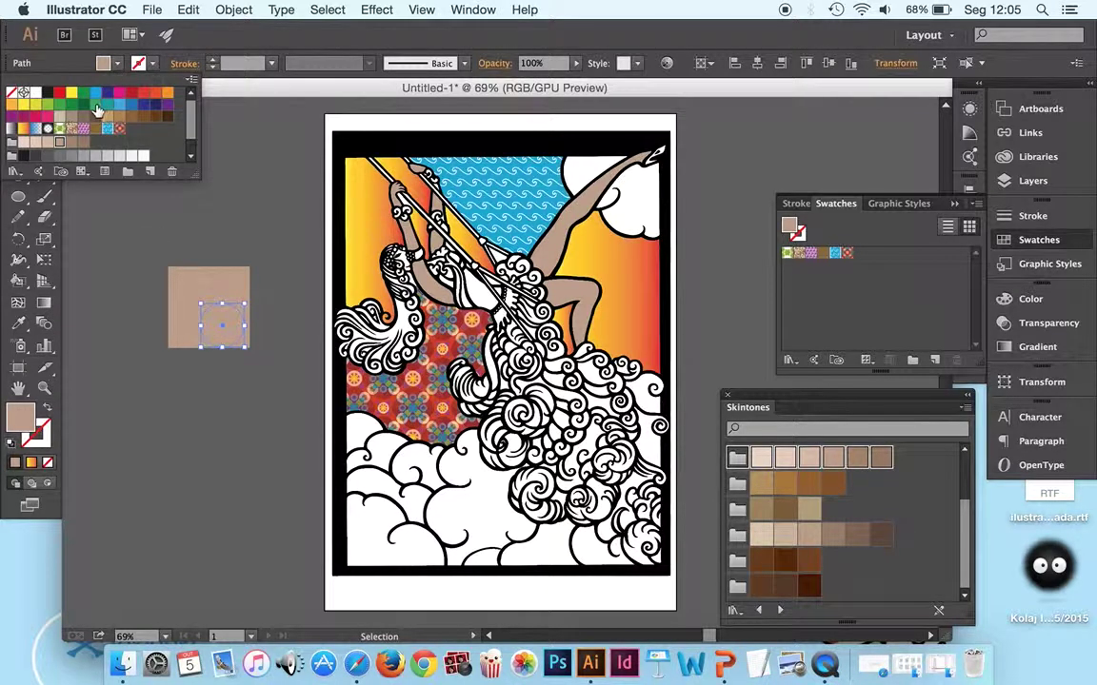
left_click(96, 106)
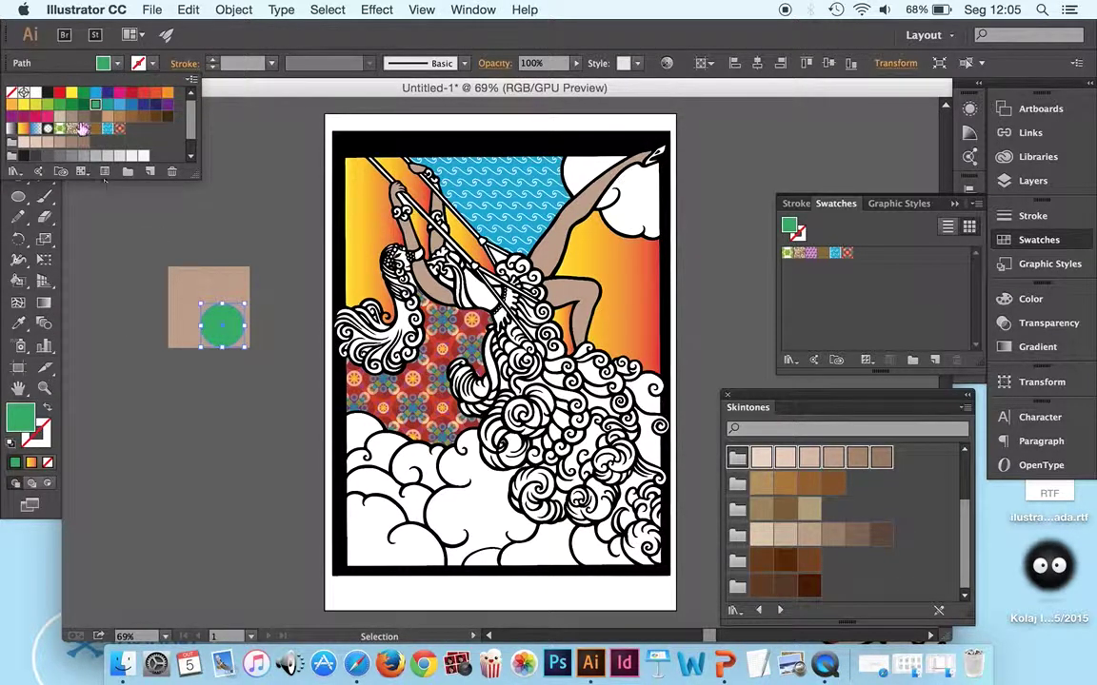
left_click(27, 105)
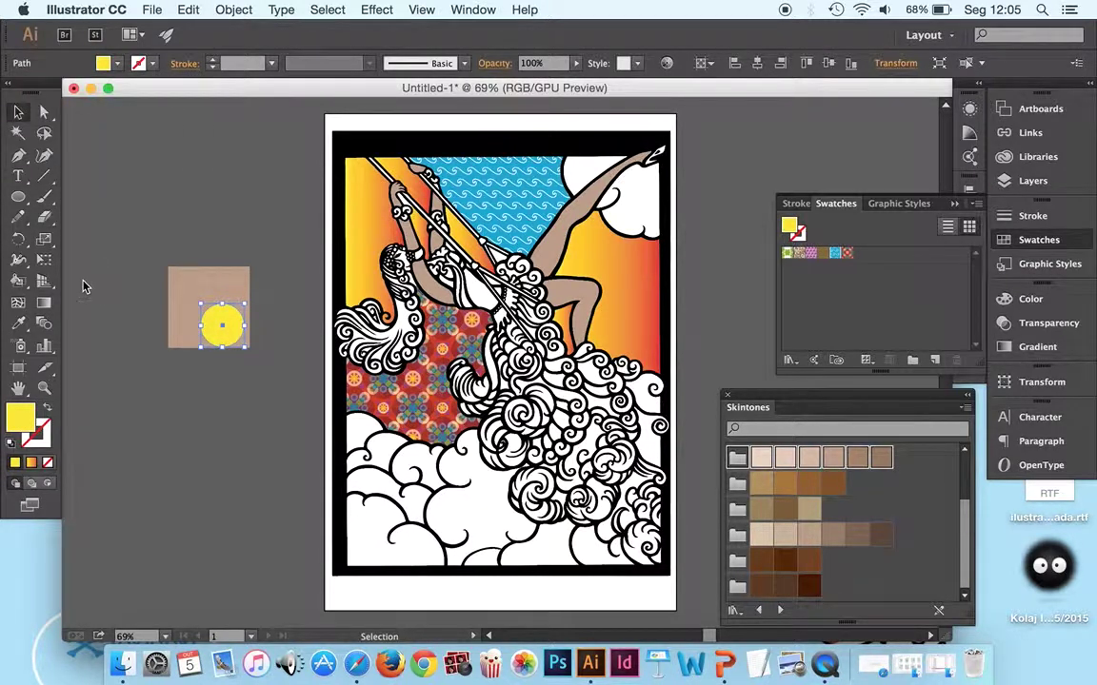
left_click(108, 273)
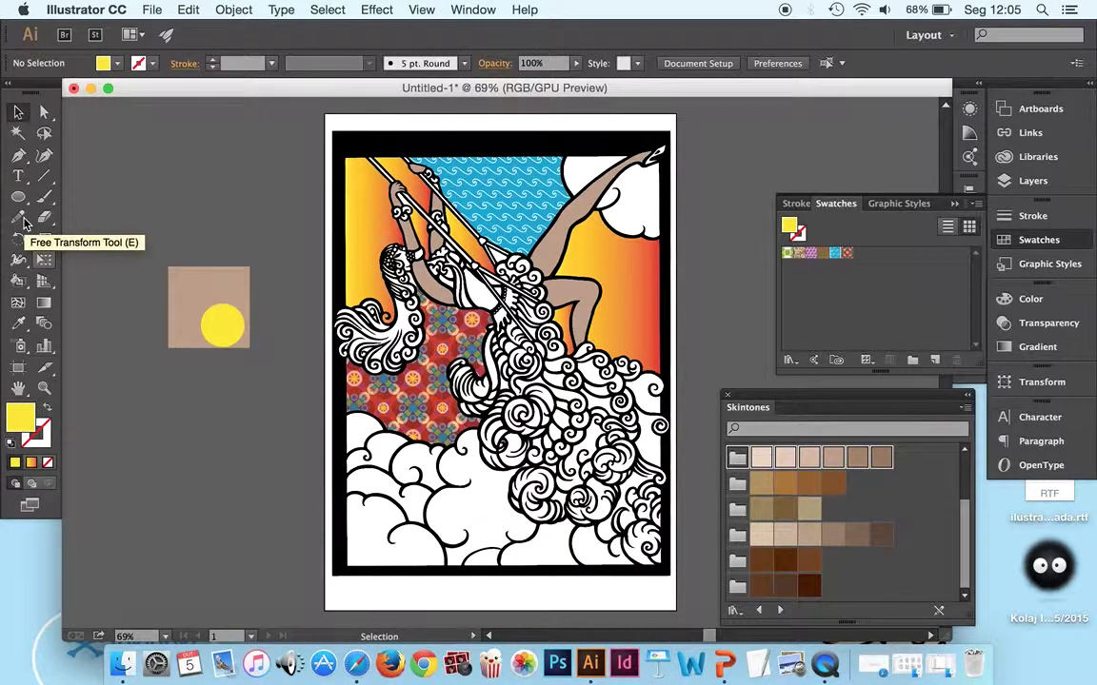
Step: Select the skin-toned square and yellow circle together and move them lower on the canvas, level with the clouds in the drawing
left_click_drag(127, 226, 286, 409)
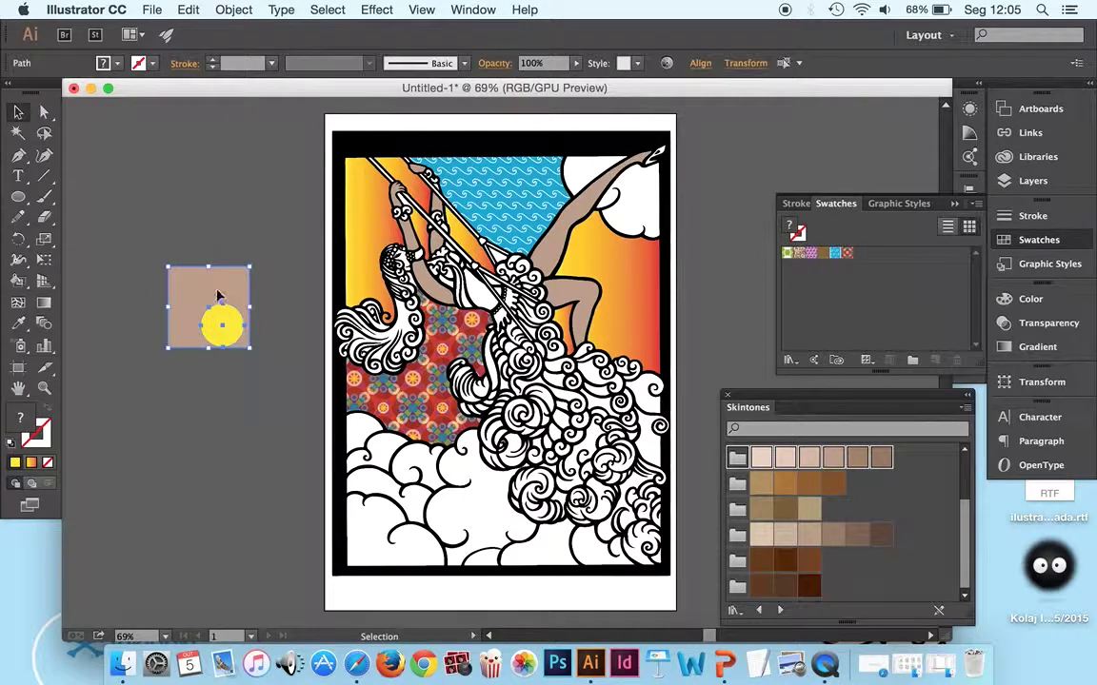
left_click_drag(728, 509, 188, 431)
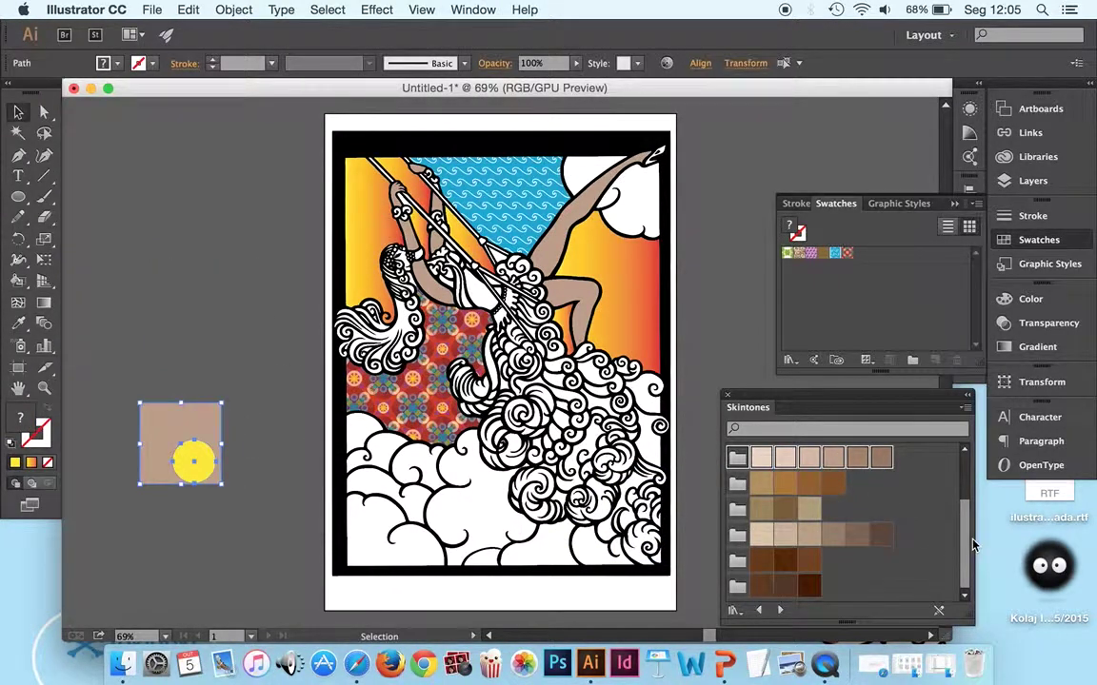
scroll(968, 514, "up", 1)
scroll(968, 514, "up", 2)
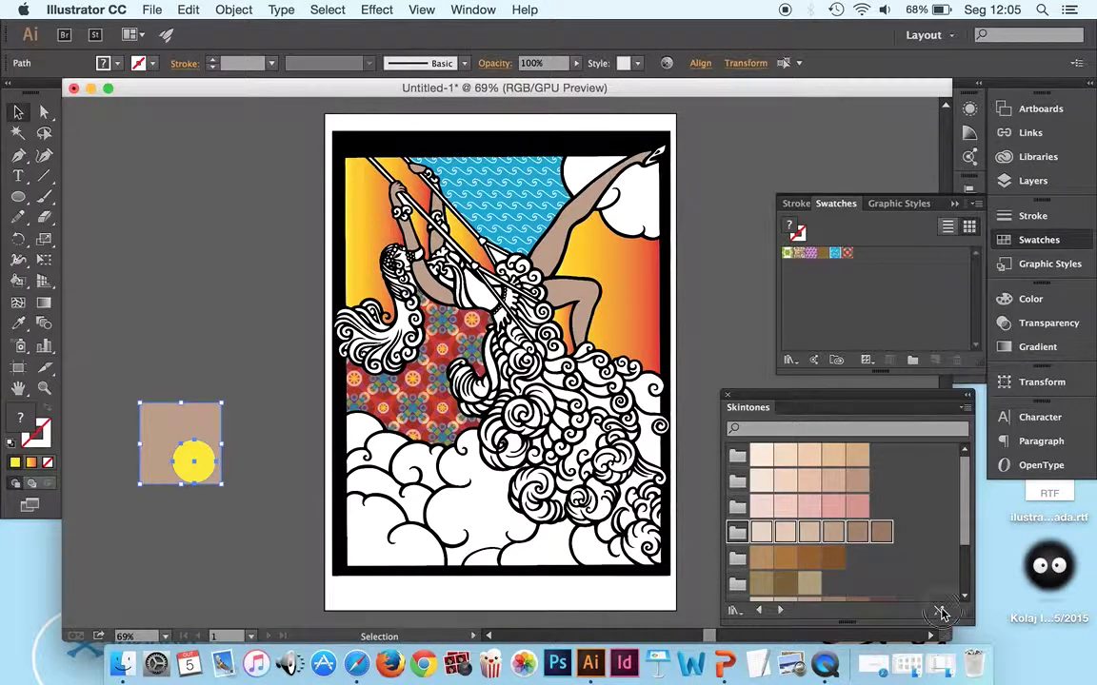
left_click(734, 610)
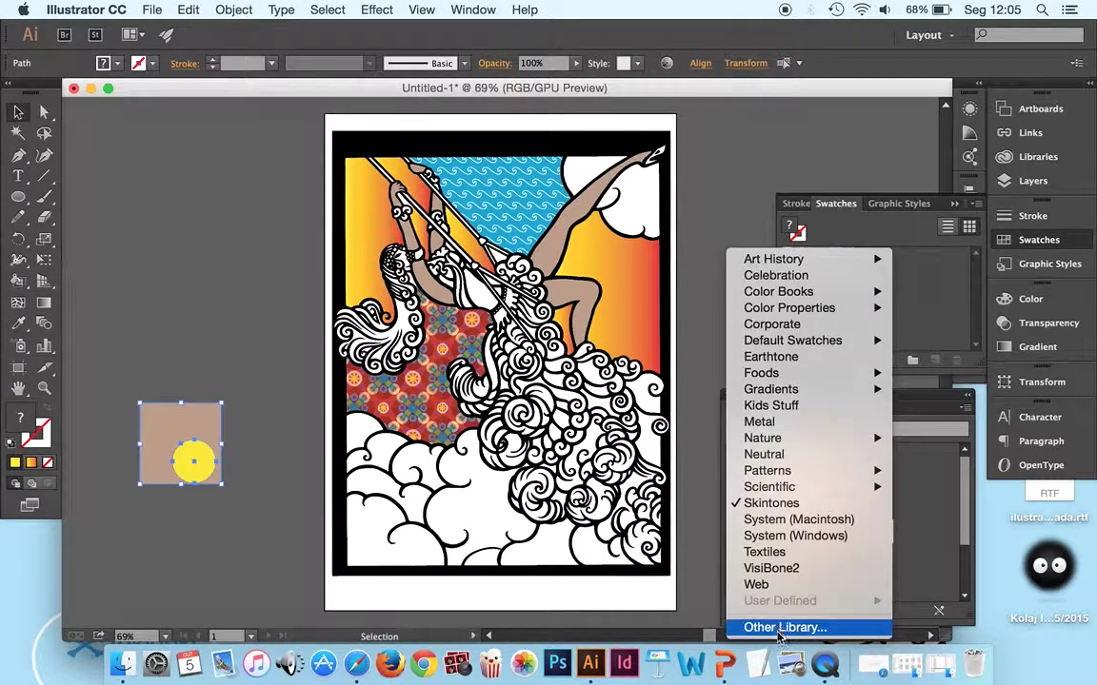
left_click(780, 629)
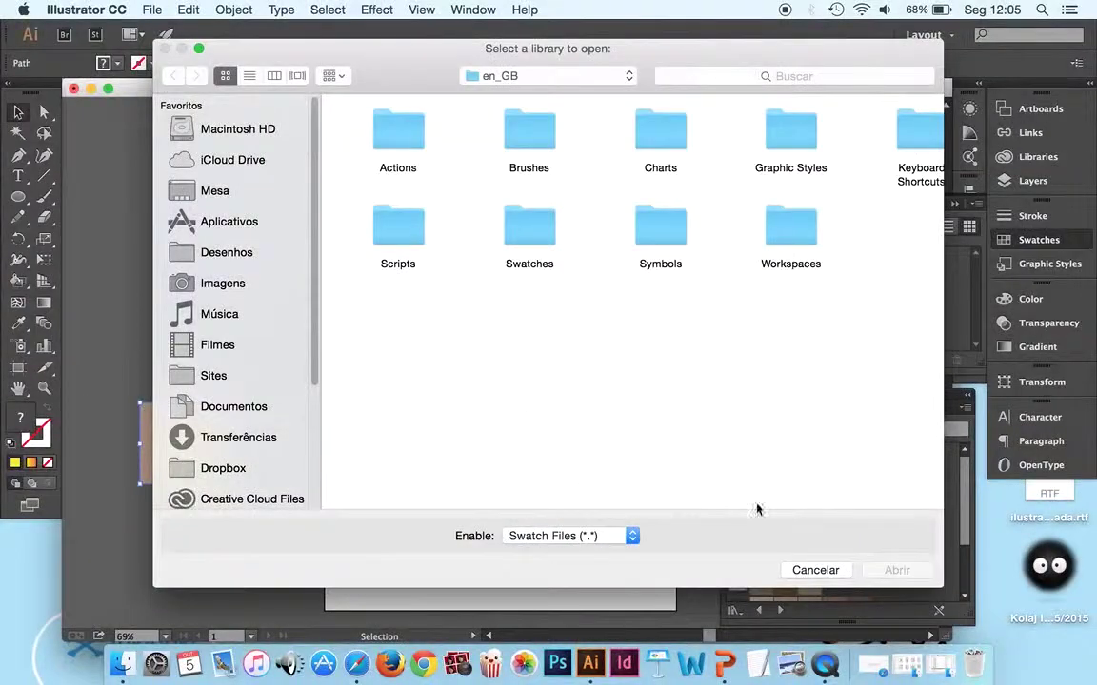
left_click(815, 571)
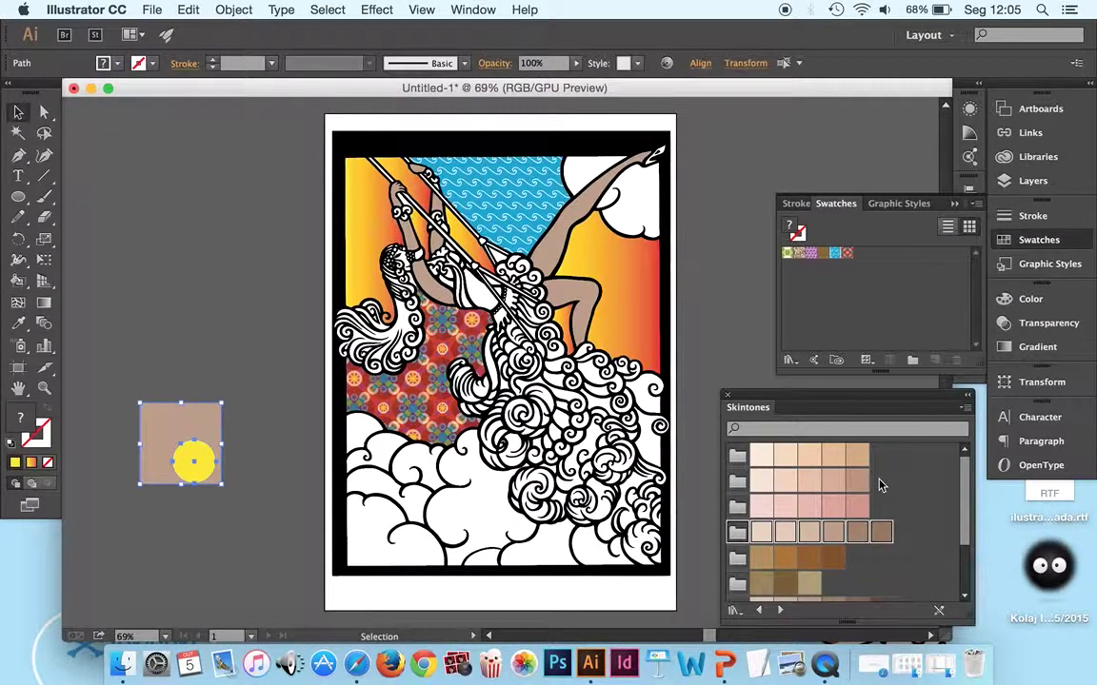
right_click(184, 423)
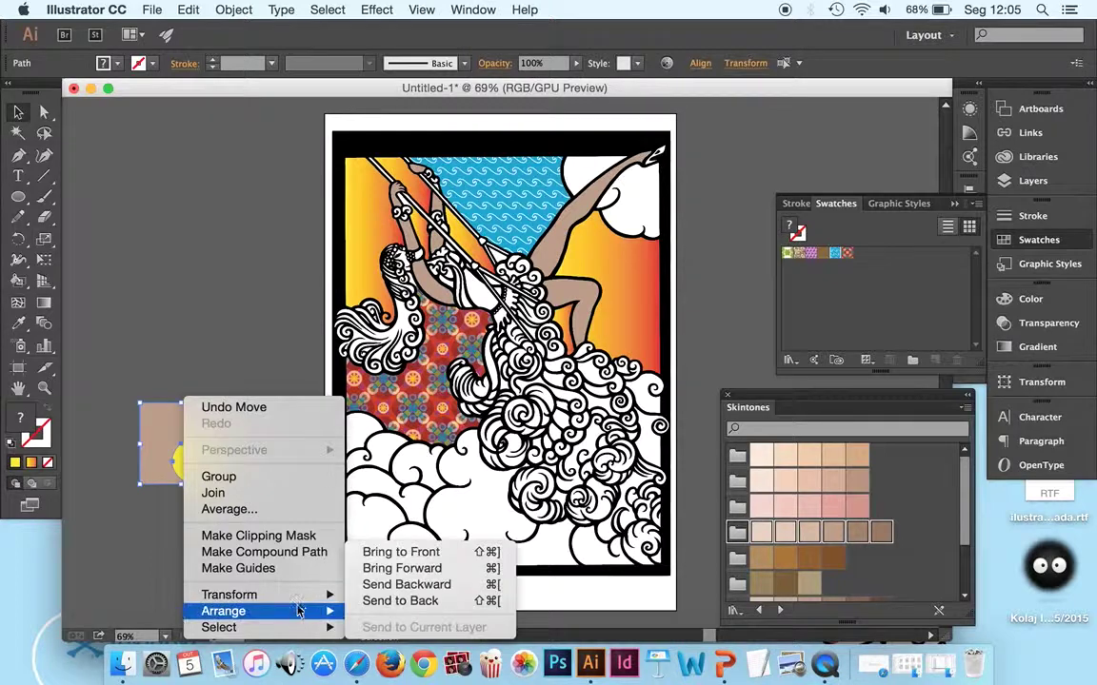
mouse_move(298, 597)
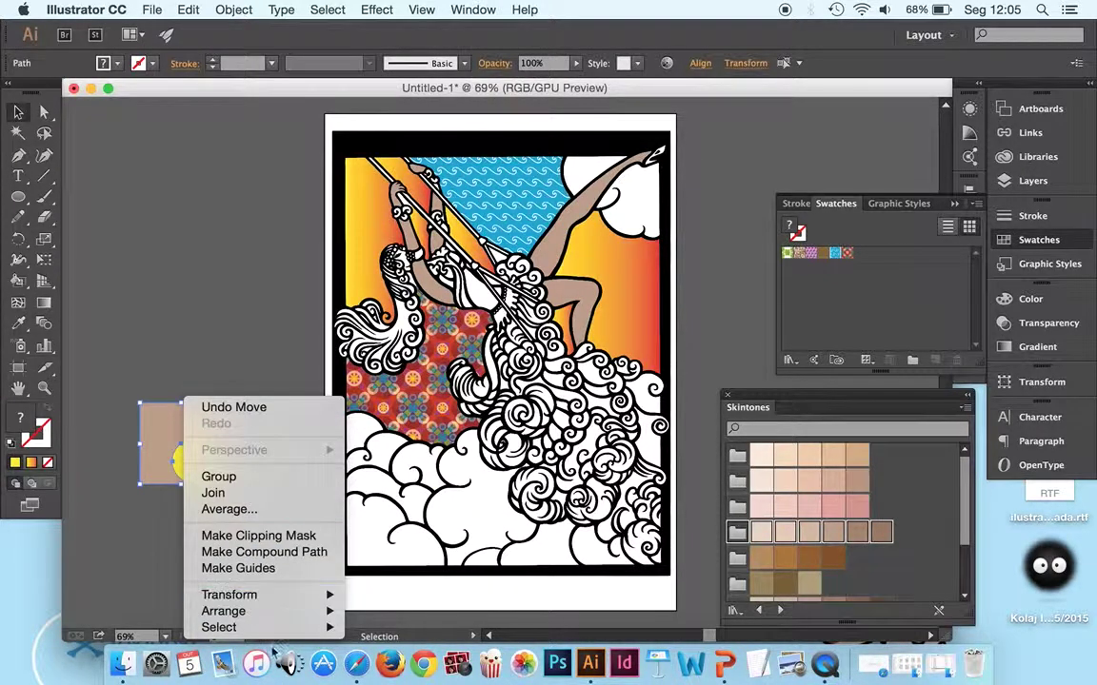
left_click(207, 301)
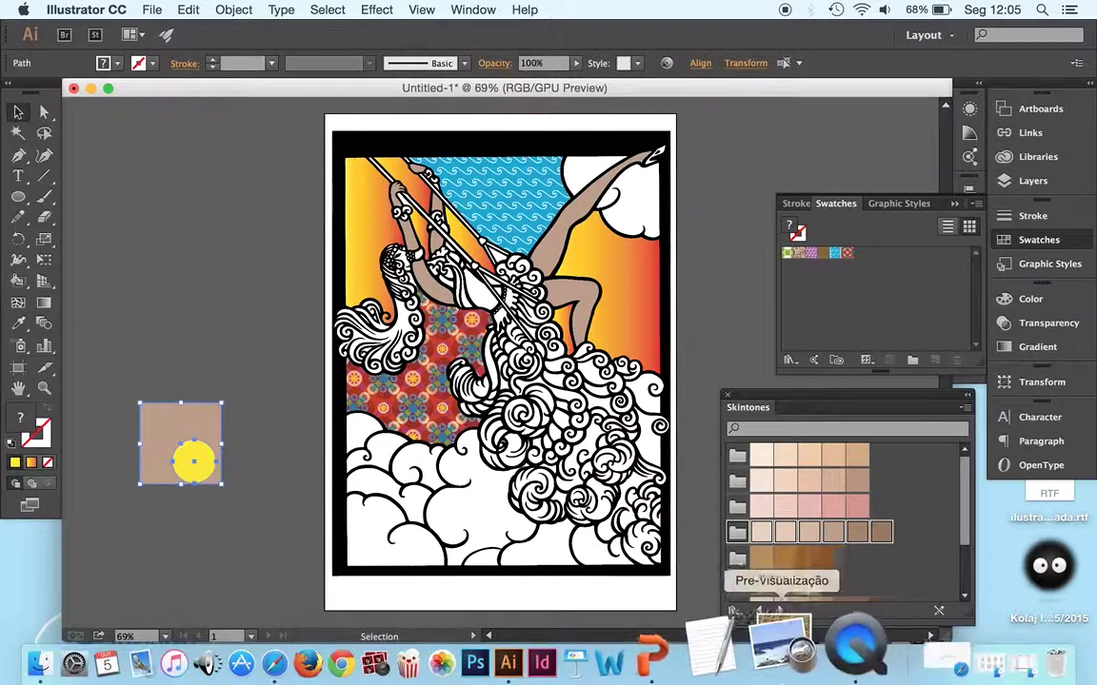
left_click(817, 649)
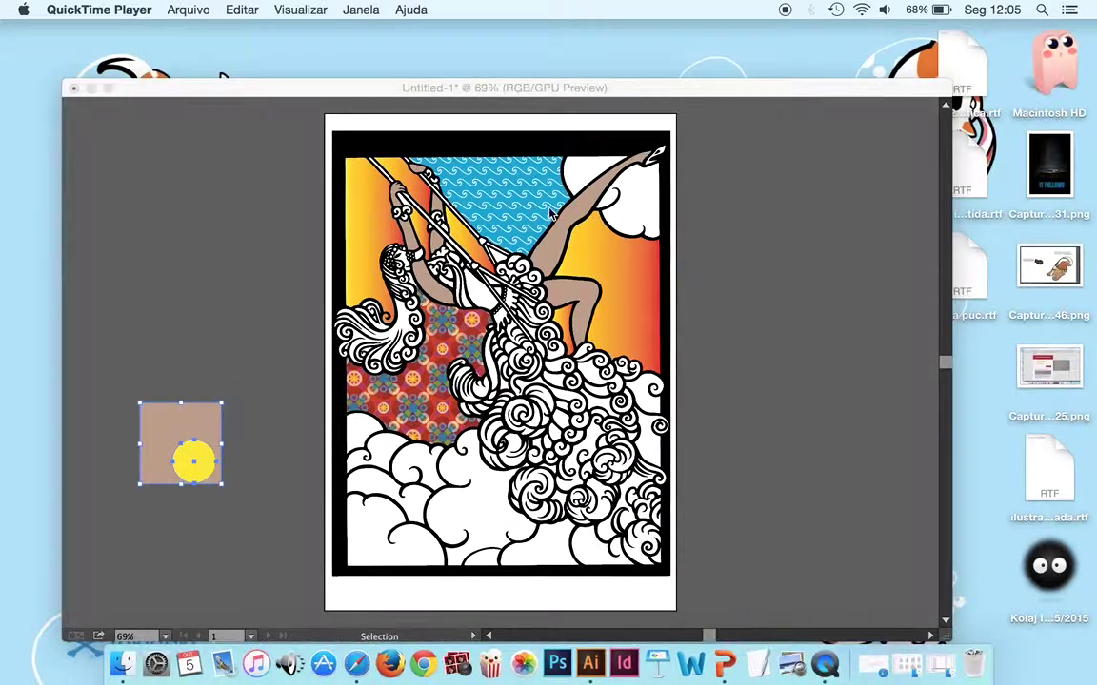